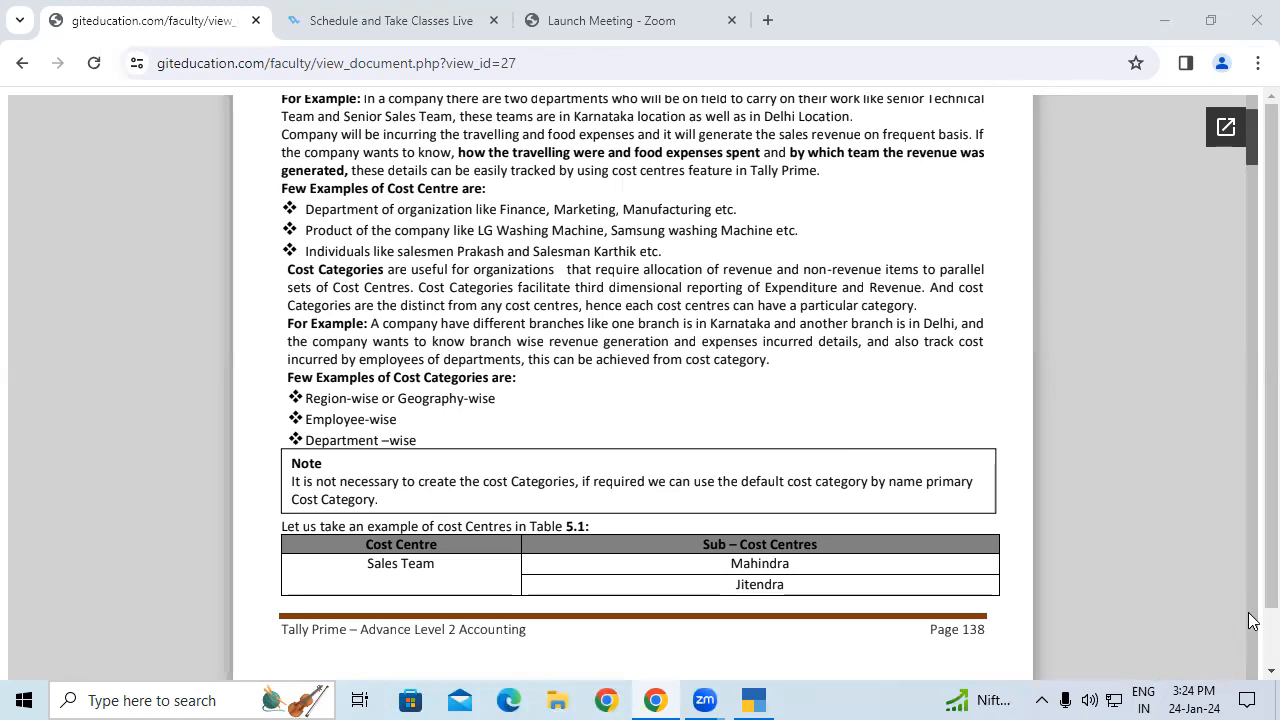
Step: Scroll the notes to the Sri Devi International business scenario, then switch to TallyPrime
{"action": "left_click_drag", "start_coordinate": [1249, 156], "coordinate": [1249, 170]}
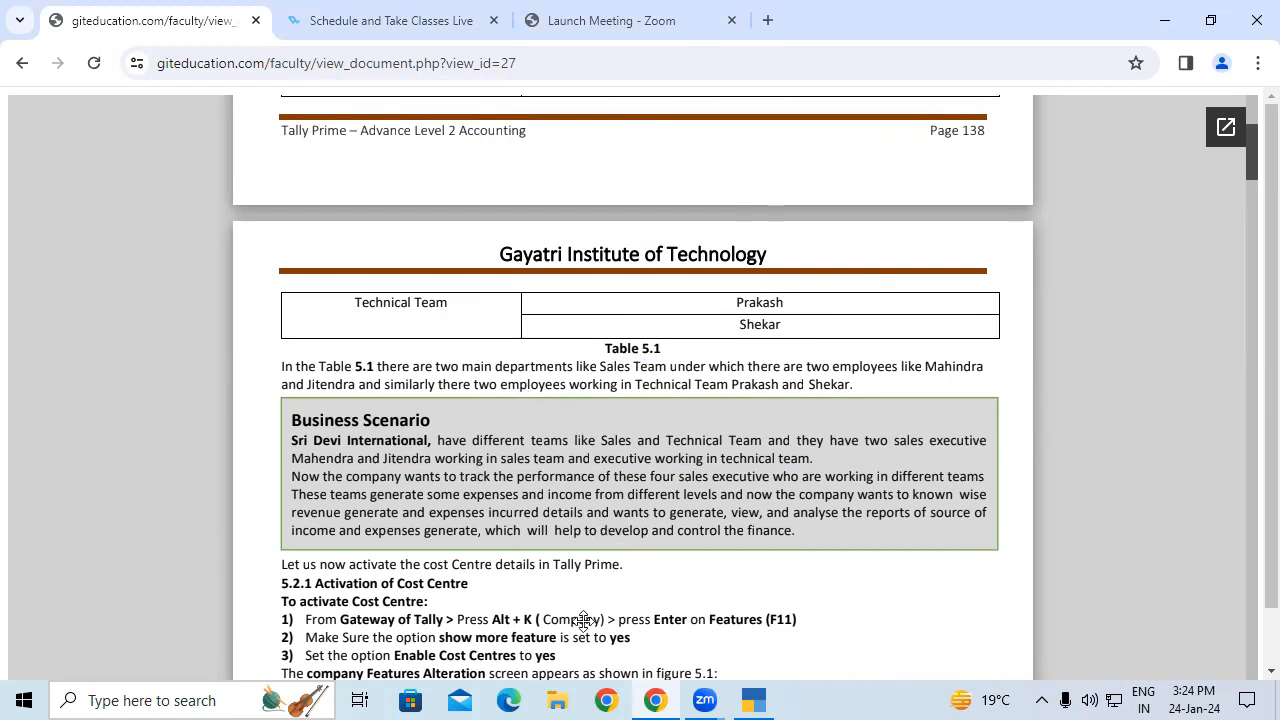
{"action": "left_click", "coordinate": [755, 698]}
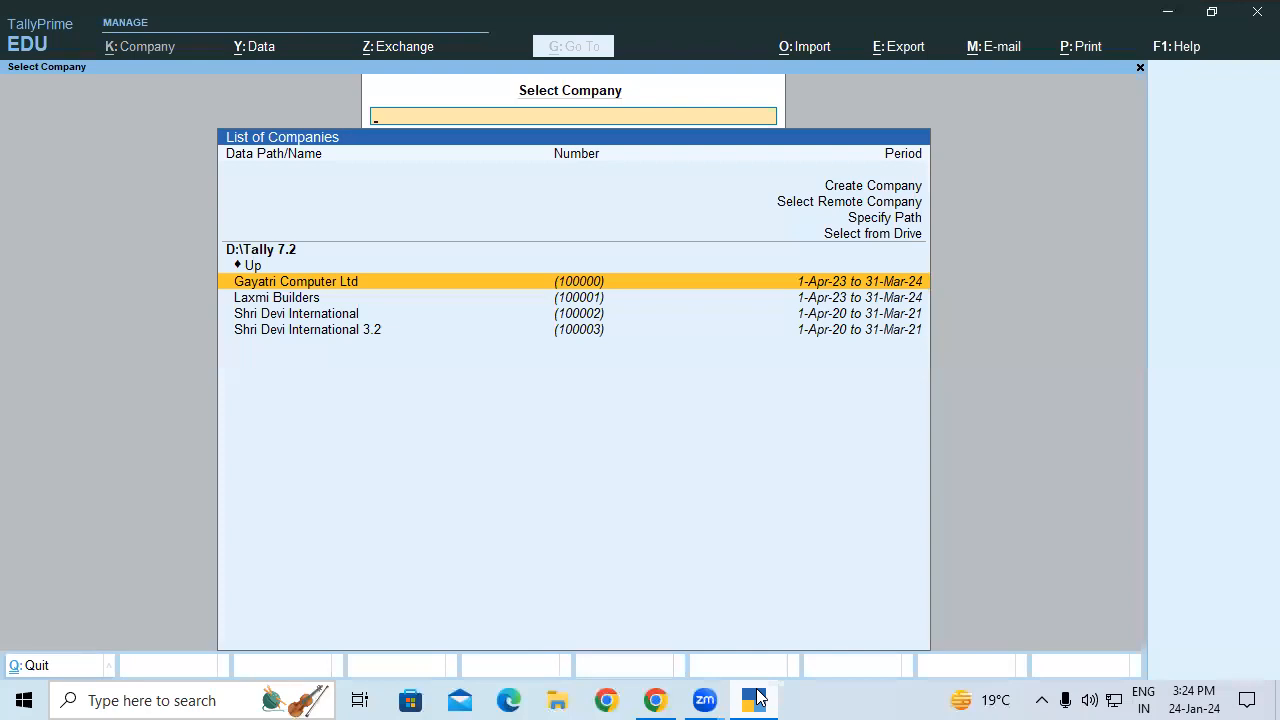
Step: Start a new company with data path d:/ adv ch-5 3.2pm, creating that folder
{"action": "key", "text": "Up"}
{"action": "key", "text": "Up"}
{"action": "key", "text": "Up"}
{"action": "key", "text": "Up"}
{"action": "key", "text": "Up"}
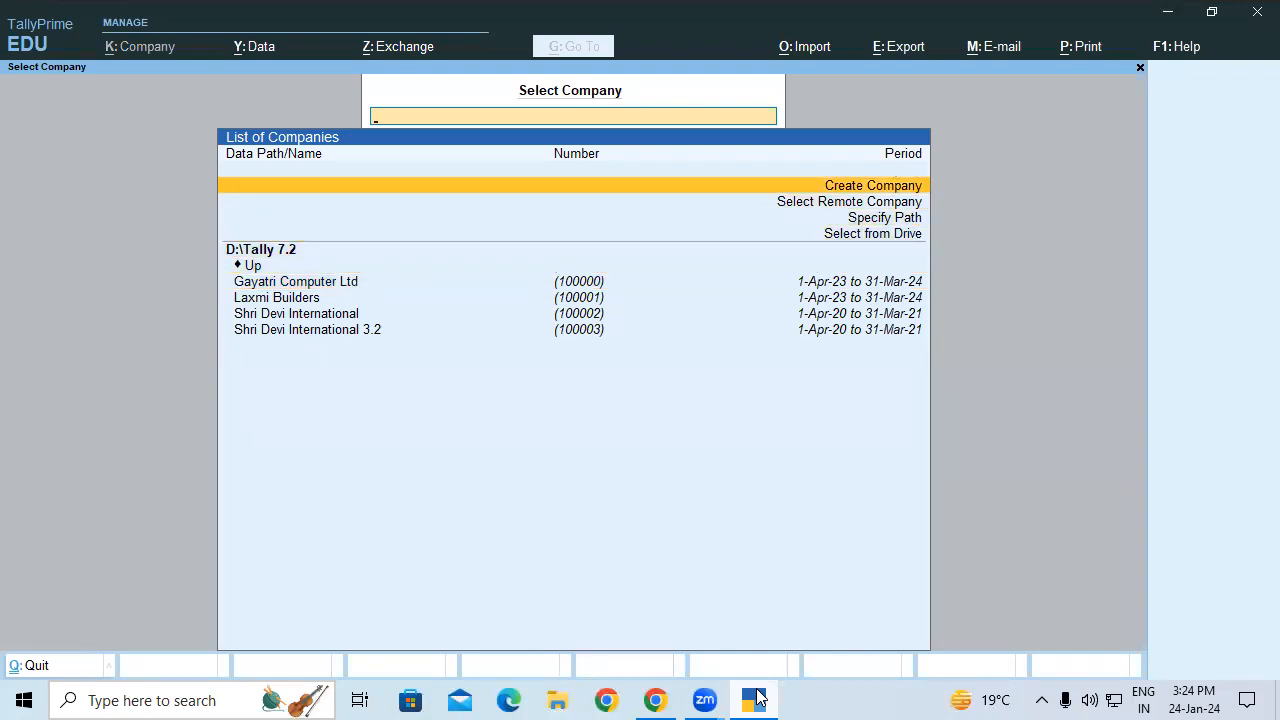
{"action": "key", "text": "Return"}
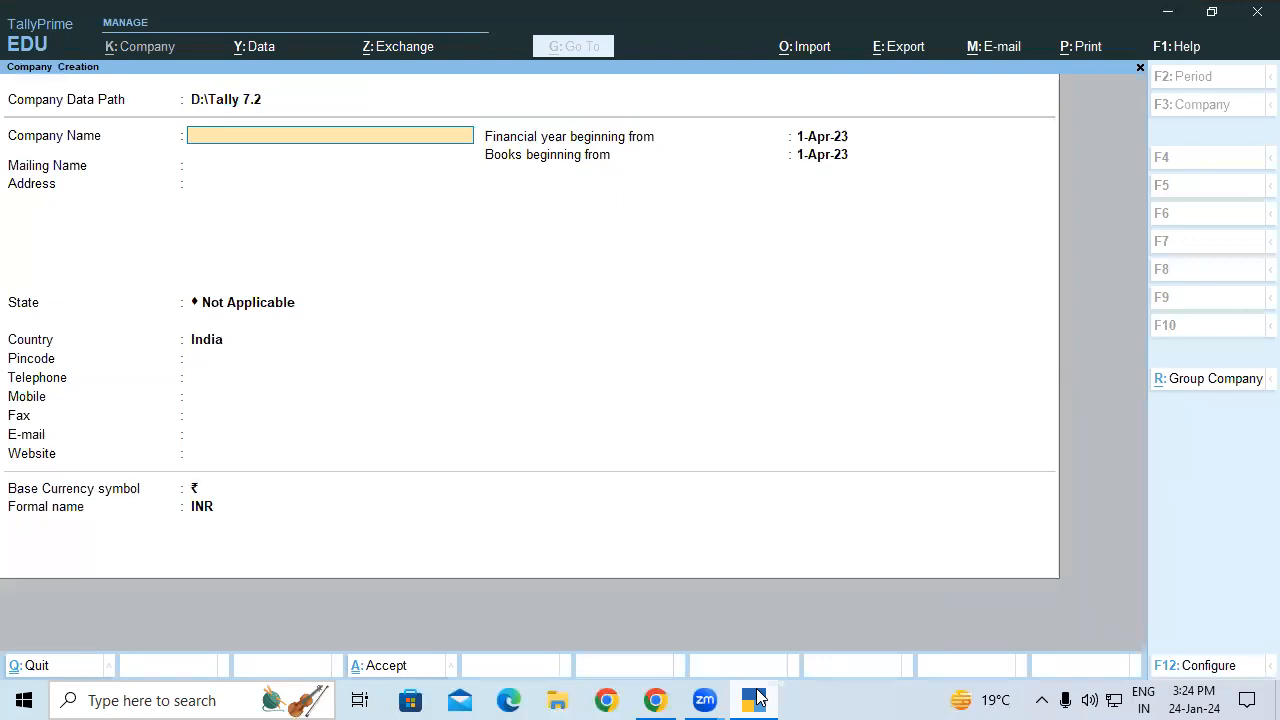
{"action": "key", "text": "BackSpace"}
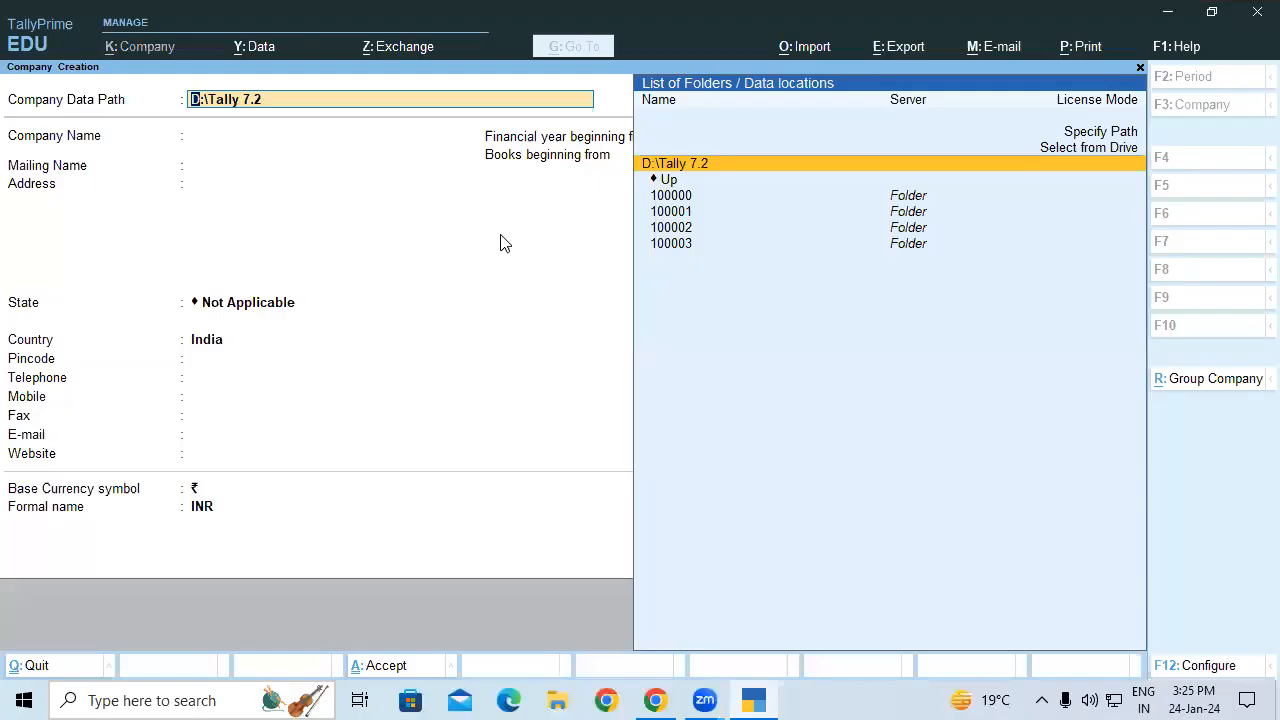
{"action": "key", "text": "BackSpace"}
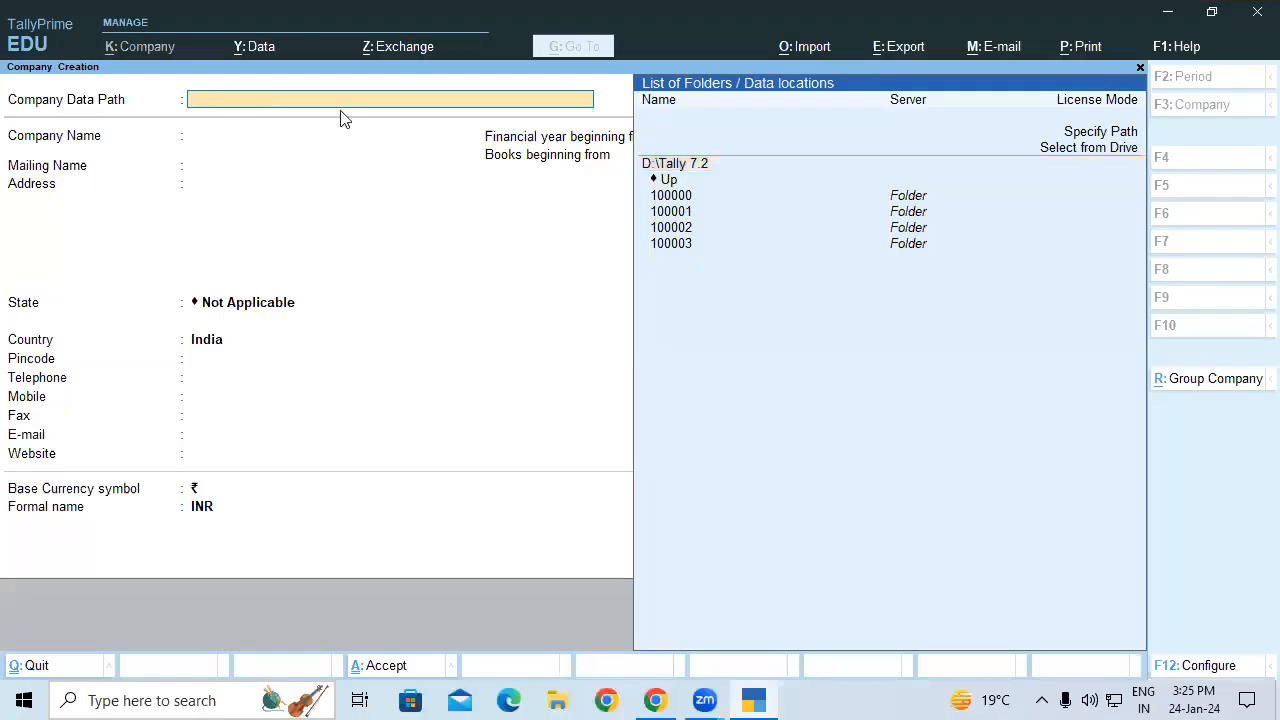
{"action": "type", "text": "d"}
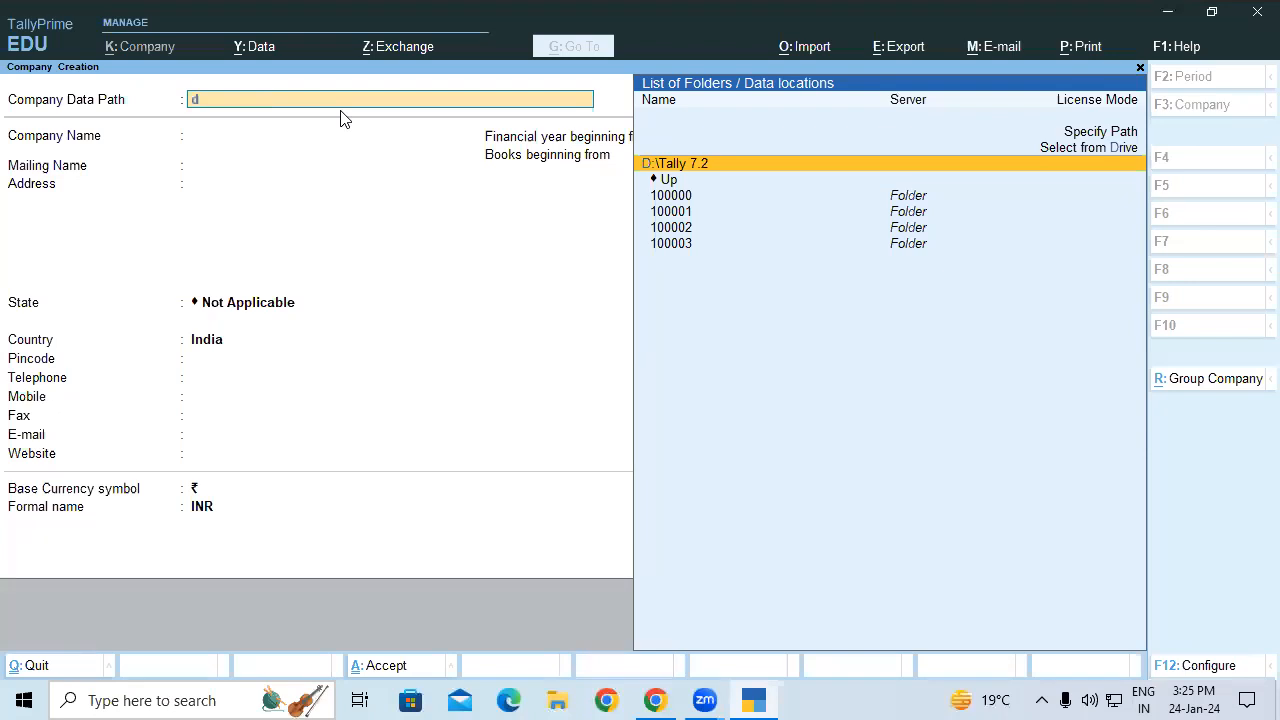
{"action": "type", "text": ":"}
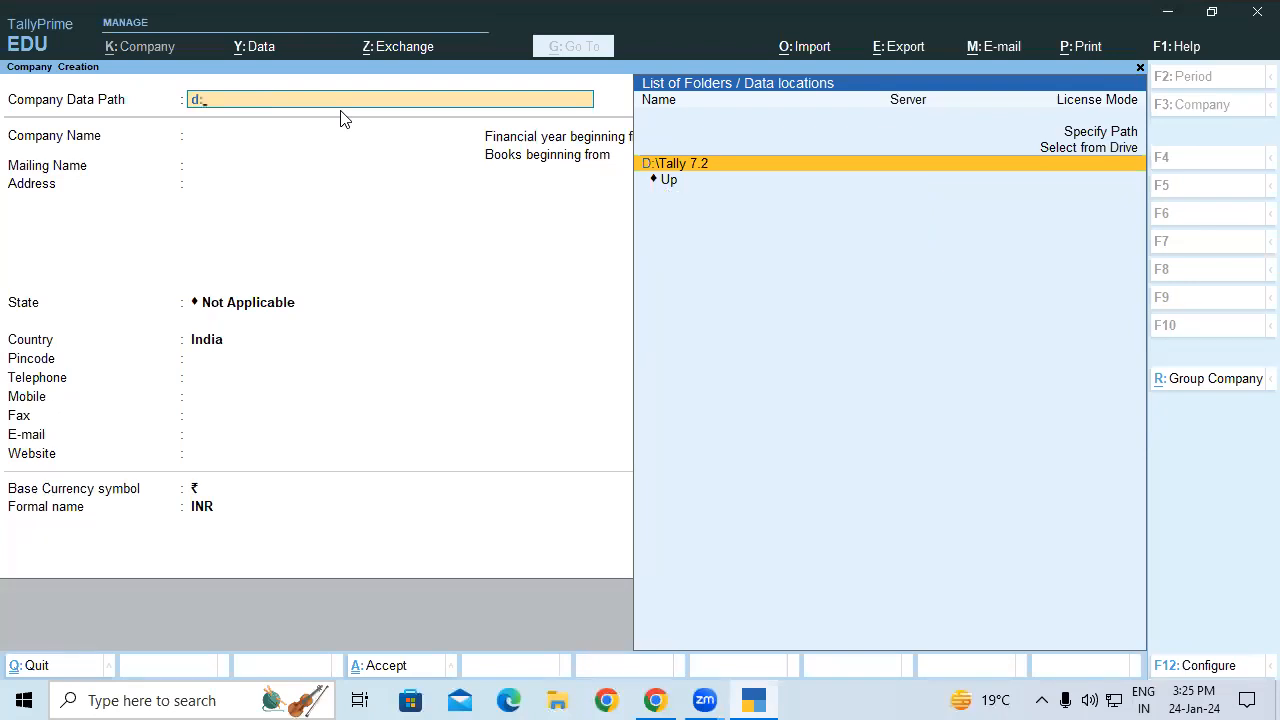
{"action": "type", "text": "/ adv"}
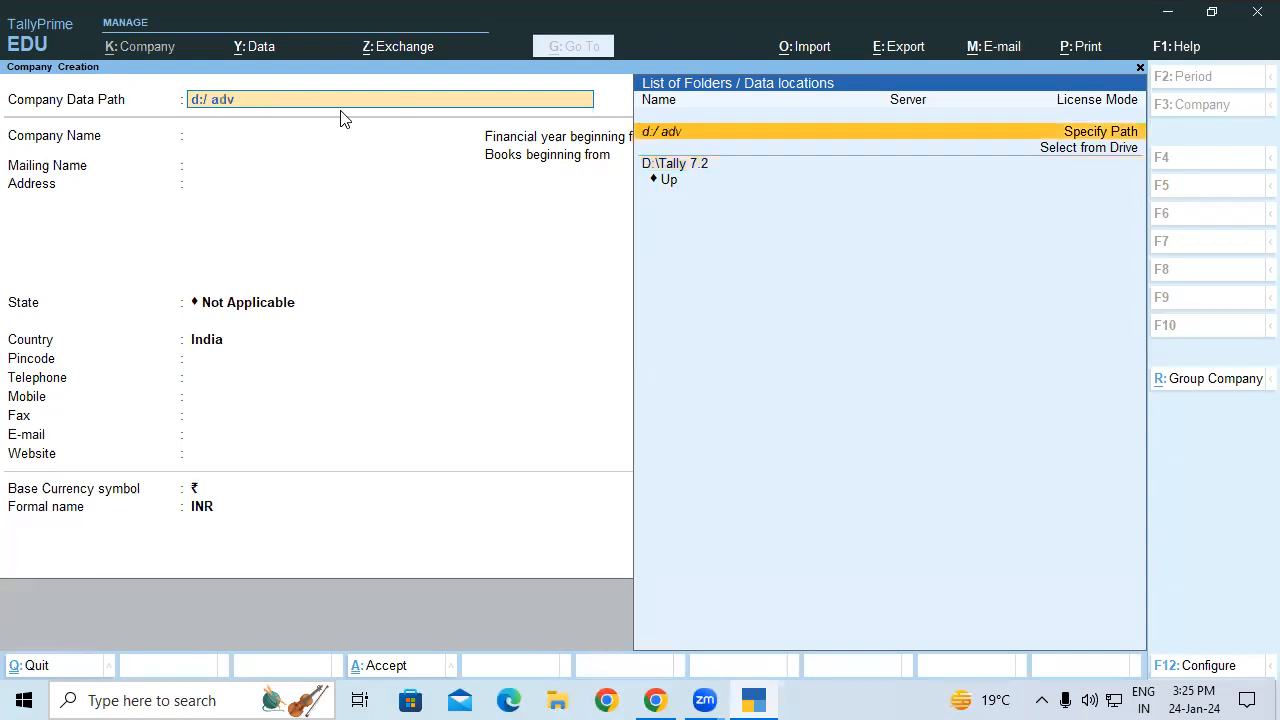
{"action": "type", "text": " ch-5 3.2pm"}
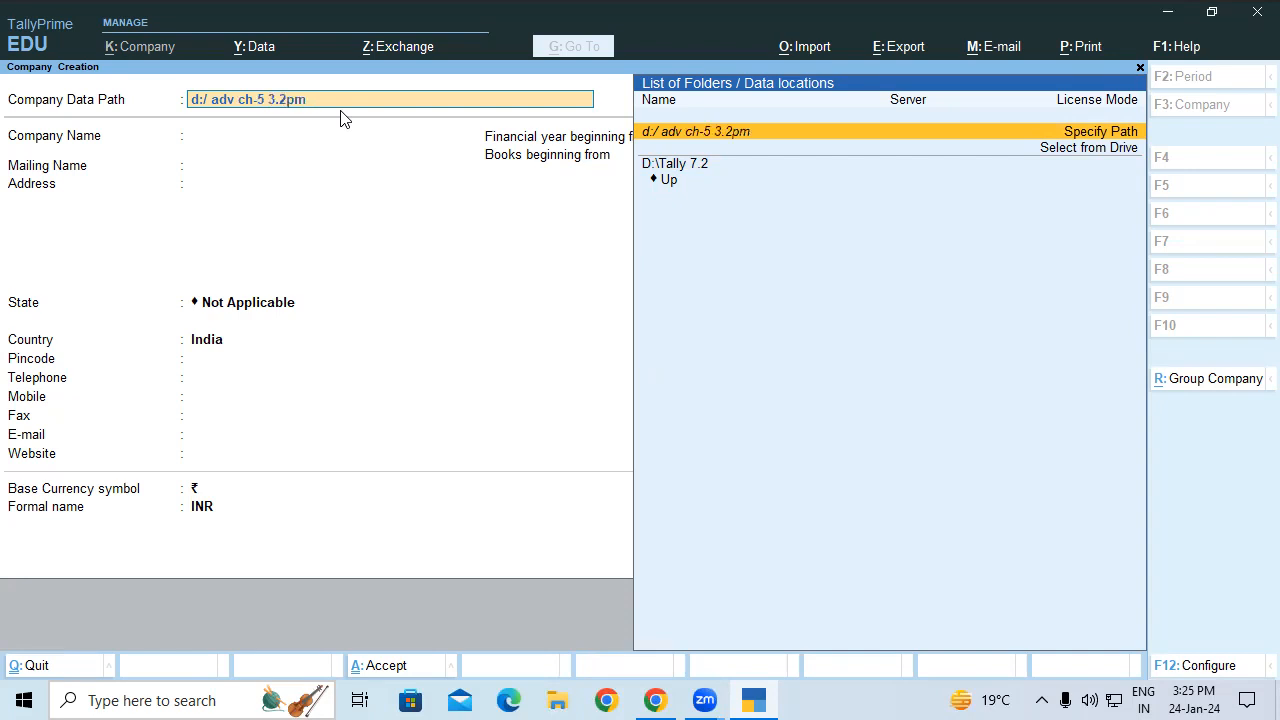
{"action": "key", "text": "Return"}
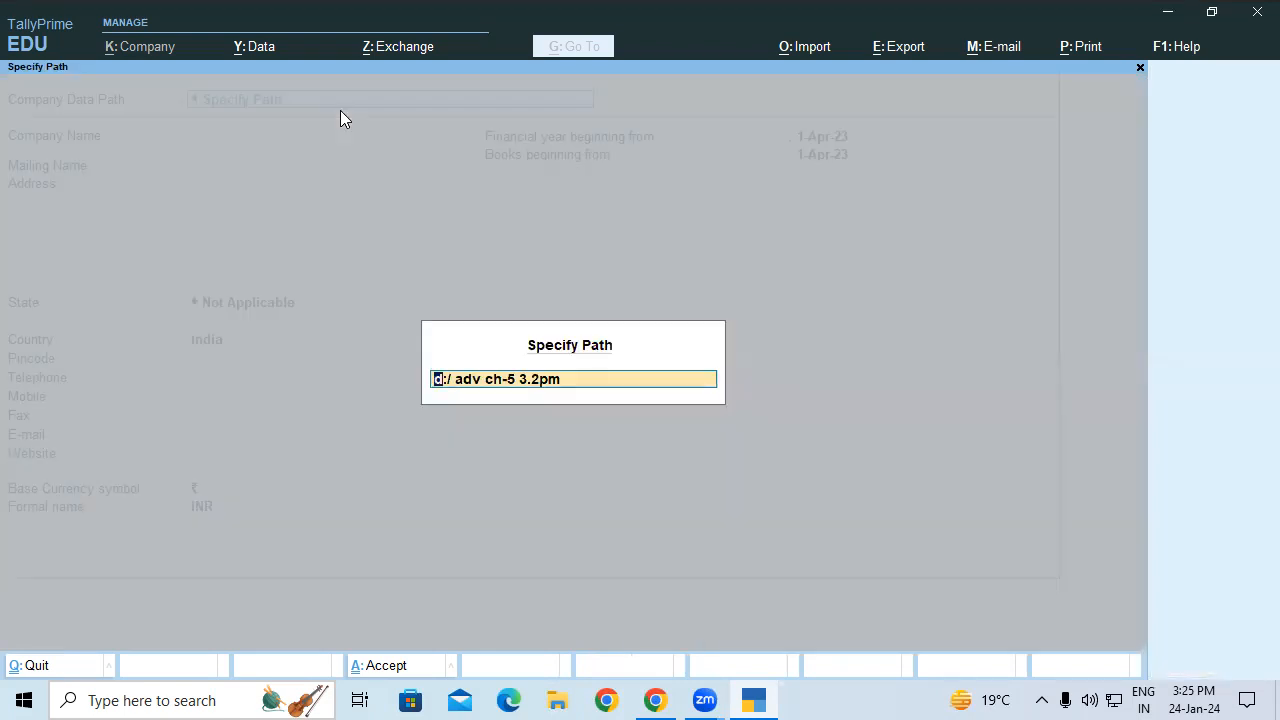
{"action": "key", "text": "Return"}
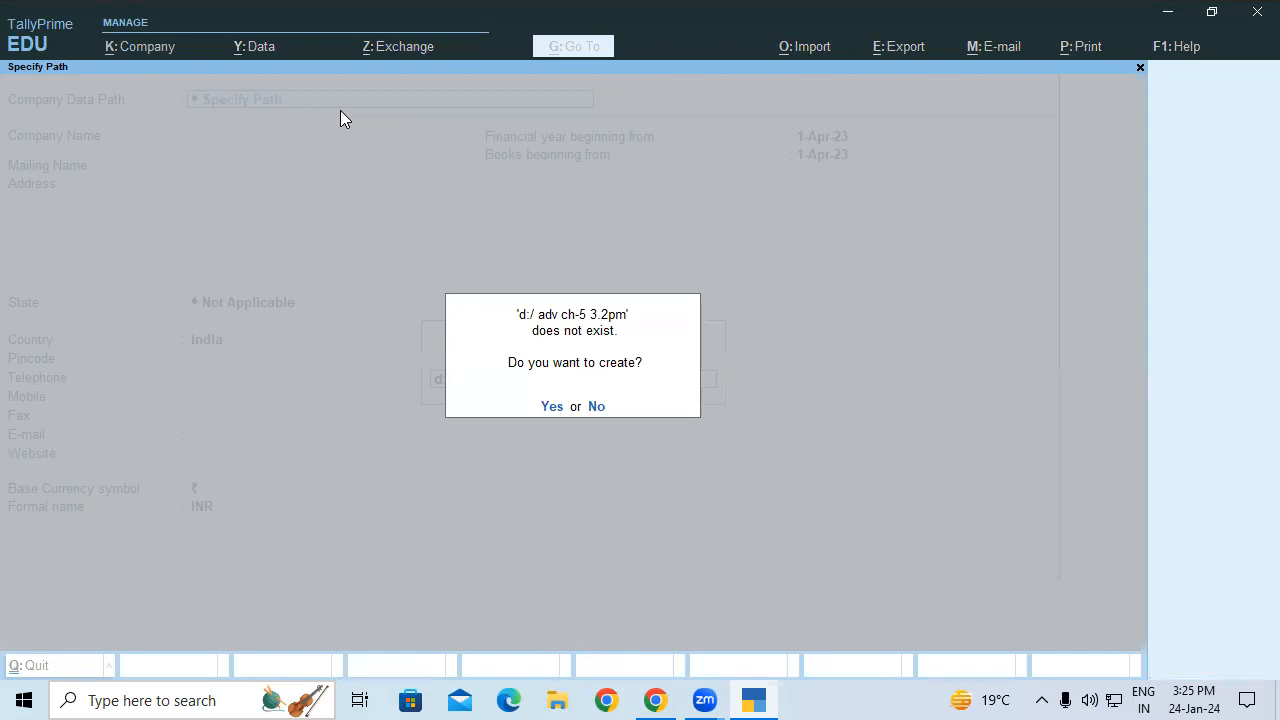
{"action": "key", "text": "y"}
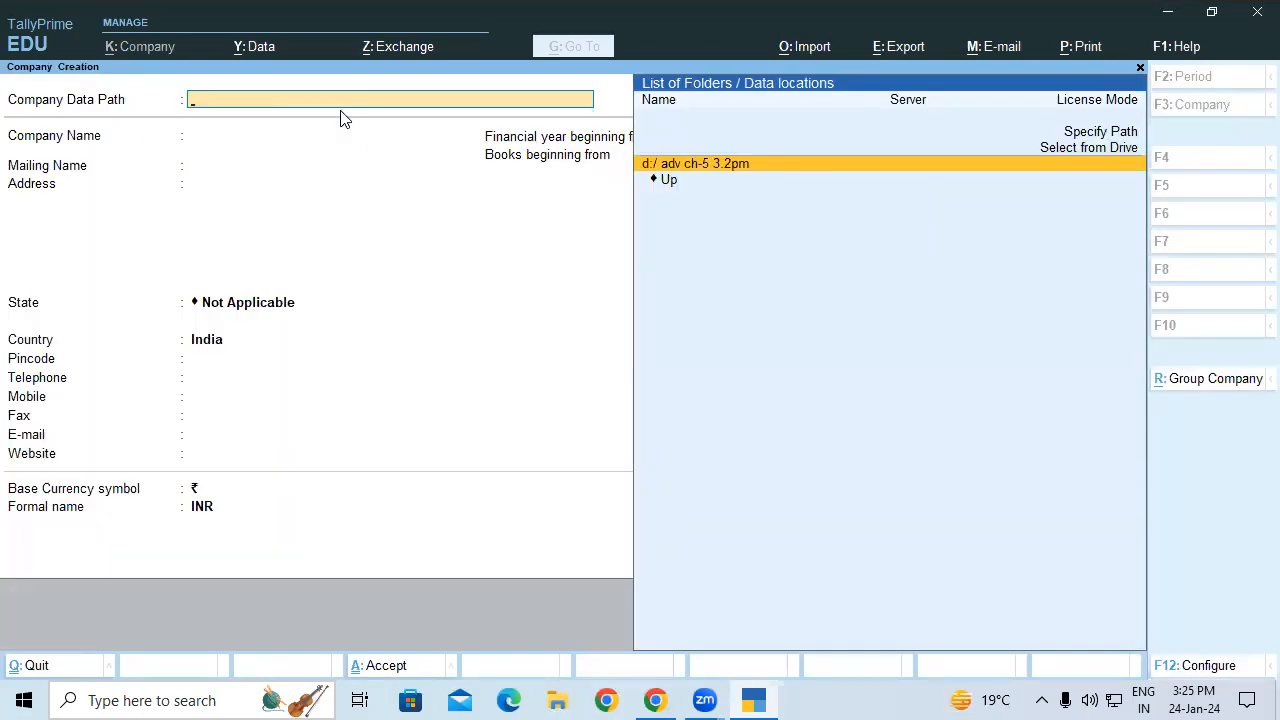
{"action": "key", "text": "Return"}
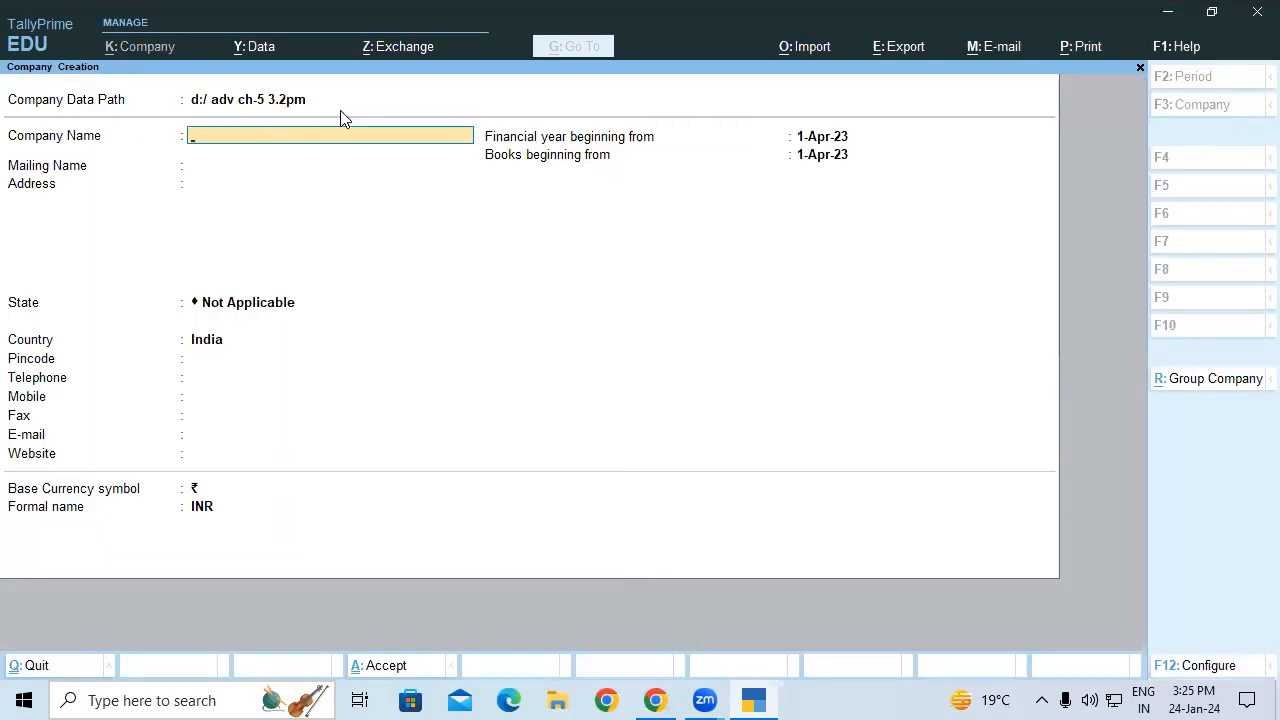
Step: Name the company SRI DEVI INTERNATIONAL and enter its address
{"action": "type", "text": "SRI DEVI INTERNATIONAL"}
{"action": "key", "text": "Return"}
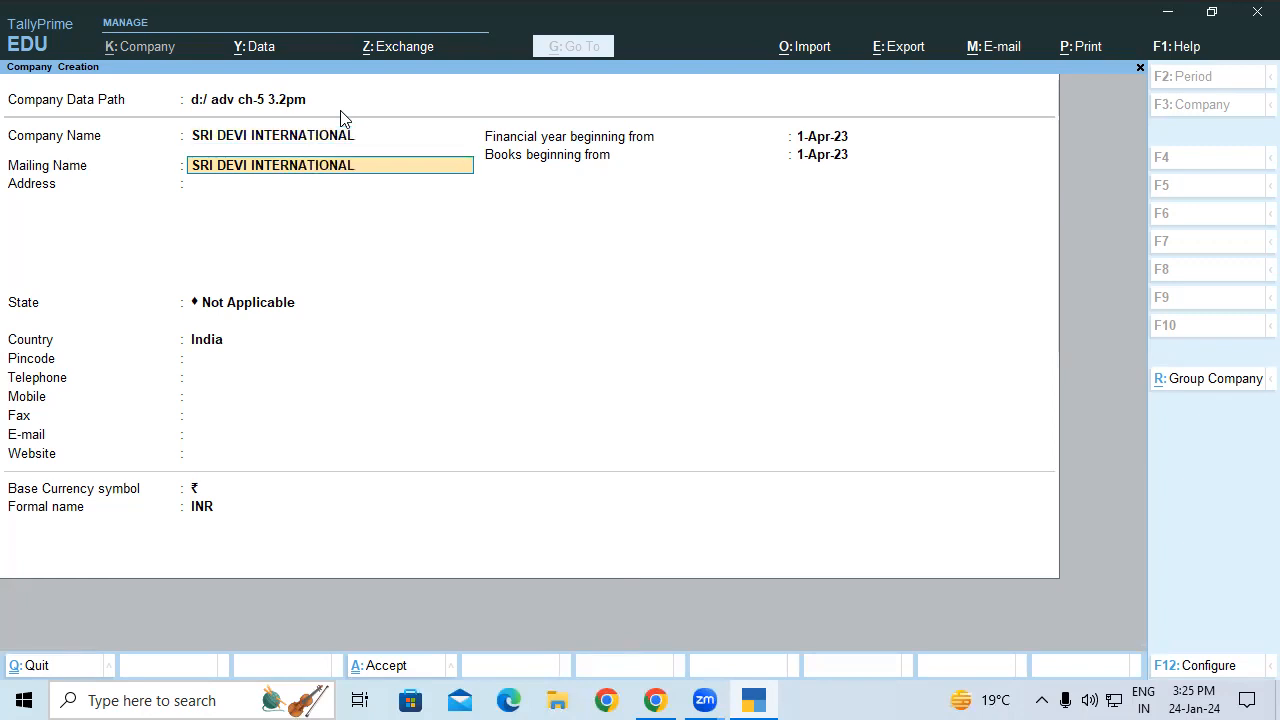
{"action": "key", "text": "Return"}
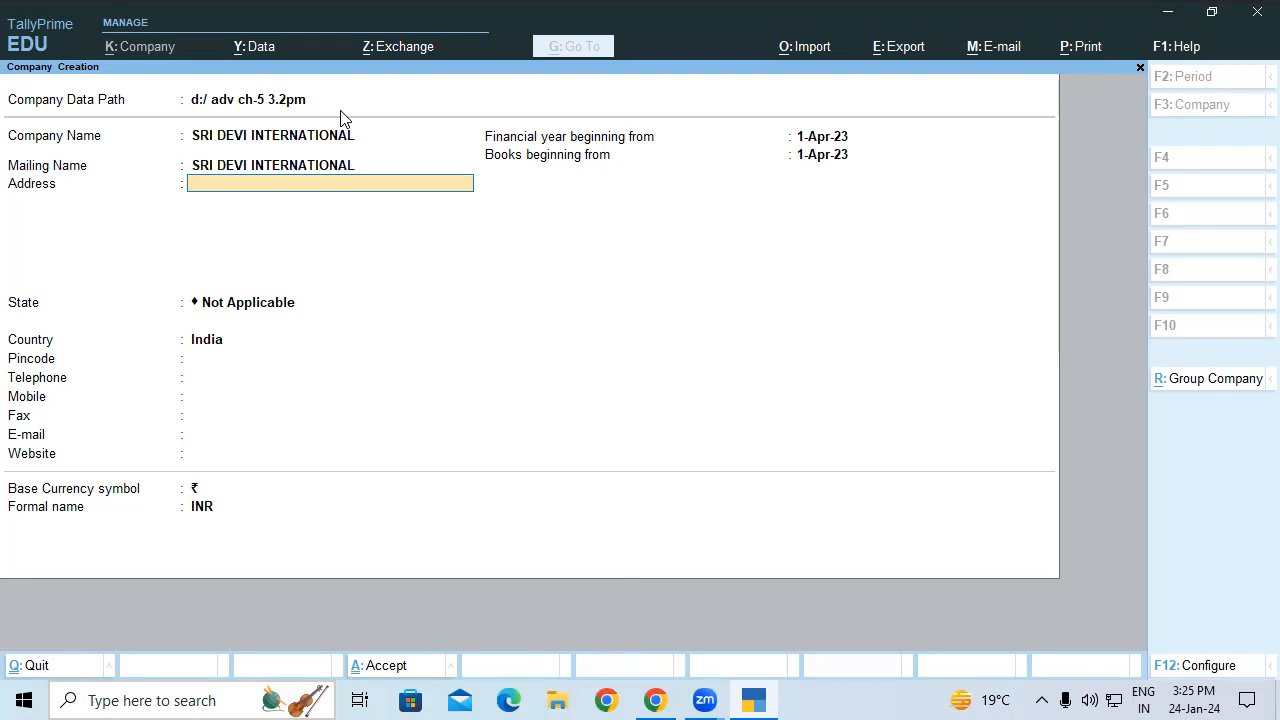
{"action": "type", "text": "PADRAUNA KY"}
{"action": "key", "text": "BackSpace"}
{"action": "type", "text": "USHINAGAR"}
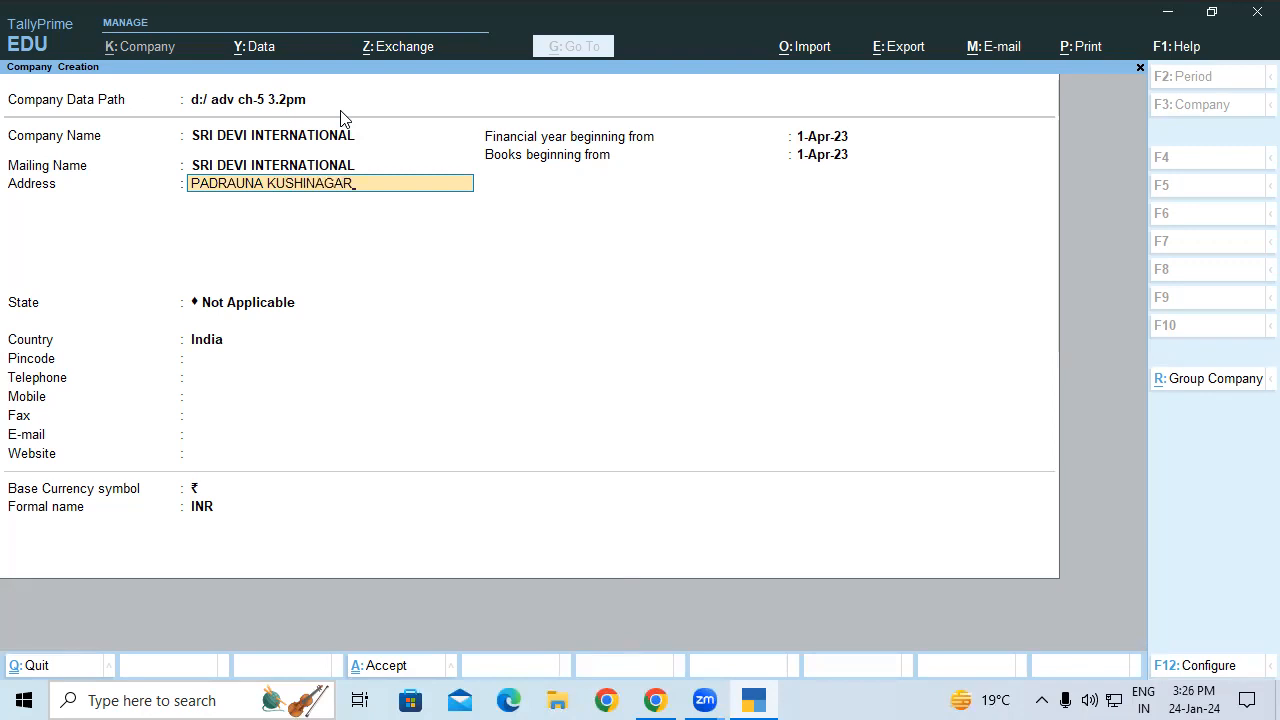
{"action": "key", "text": "Return"}
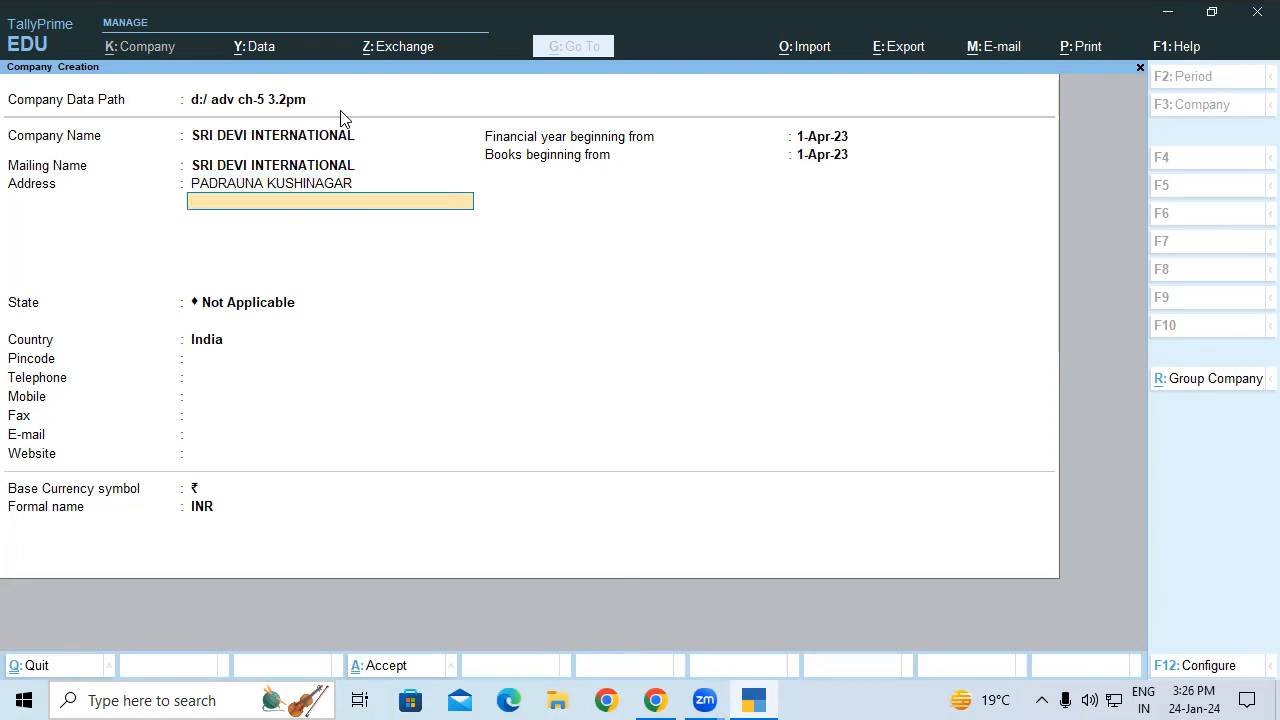
{"action": "key", "text": "Return"}
Step: Set state to Uttar Pradesh and enter the pincode, telephone and mobile numbers, leaving fax and e-mail blank
{"action": "type", "text": "UT"}
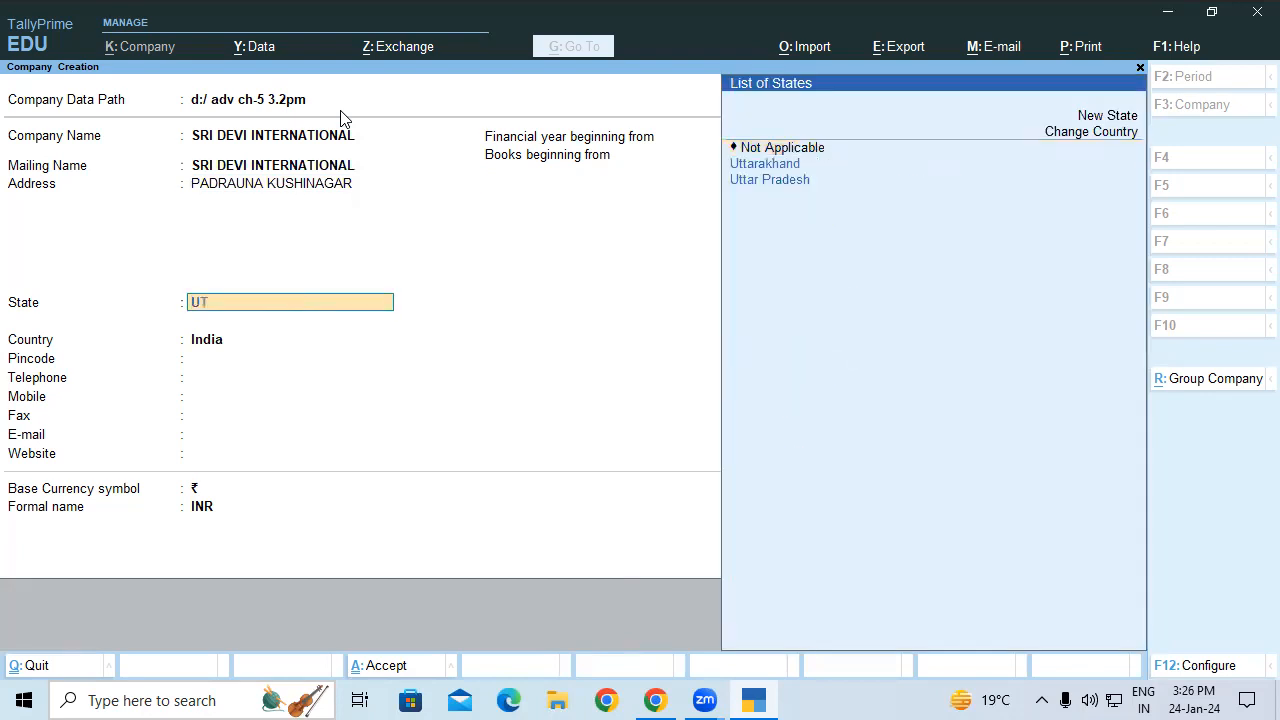
{"action": "key", "text": "Down"}
{"action": "key", "text": "Return"}
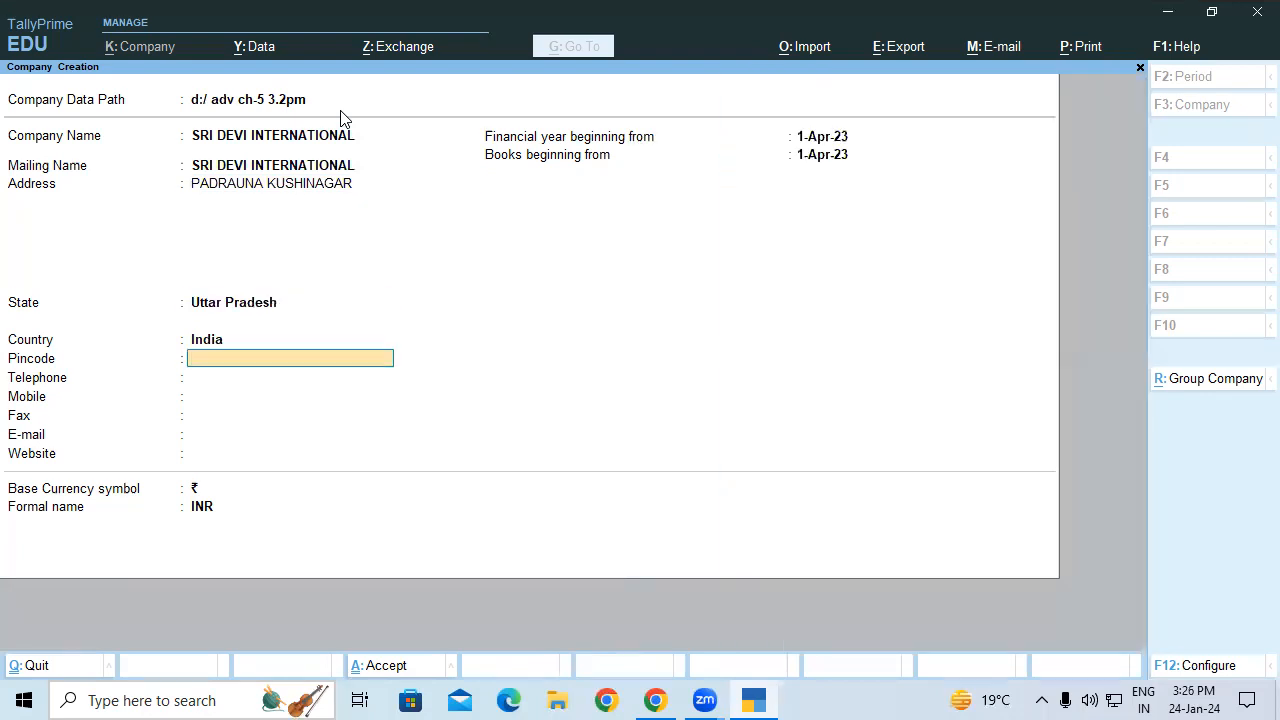
{"action": "type", "text": "274304"}
{"action": "key", "text": "Return"}
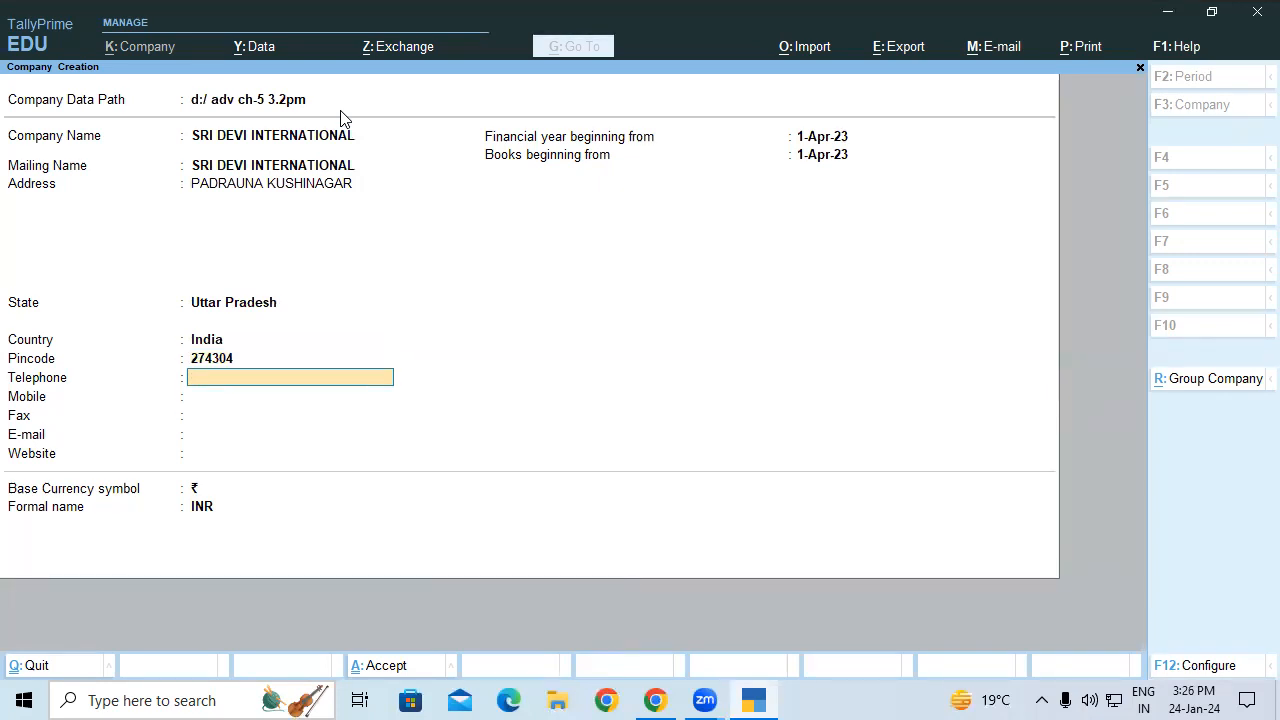
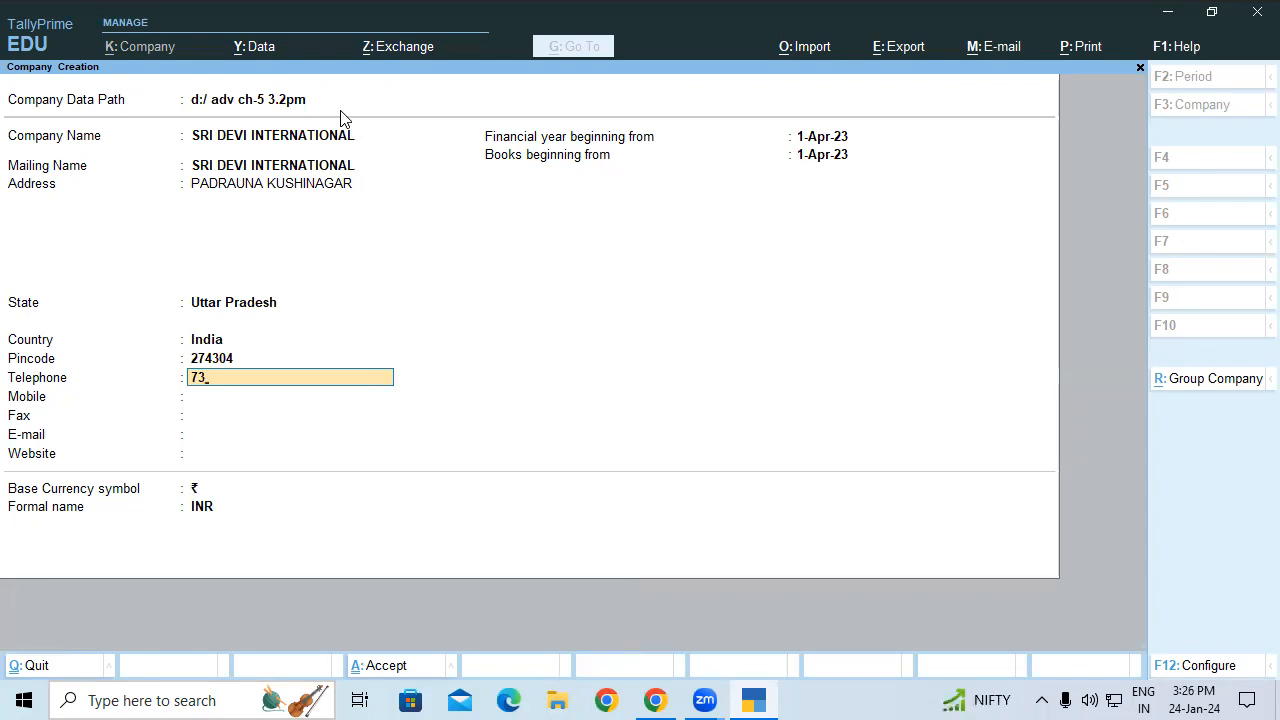
{"action": "key", "text": "Return"}
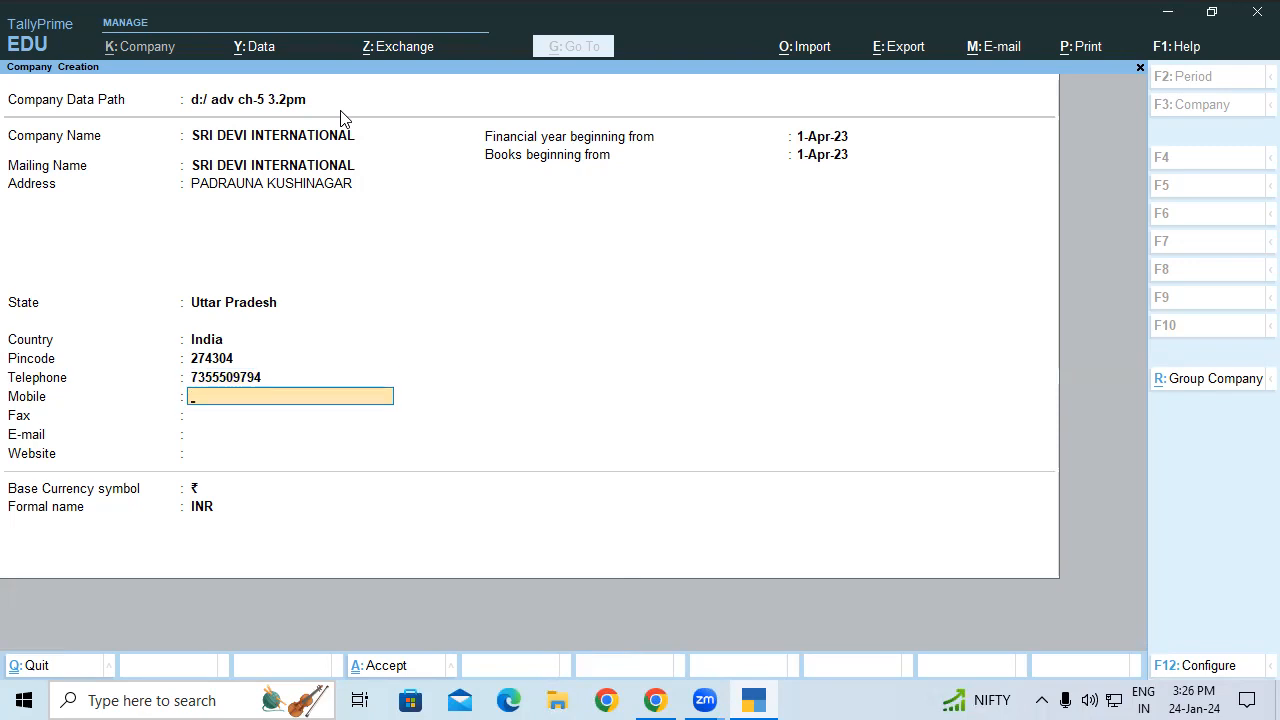
{"action": "key", "text": "Return"}
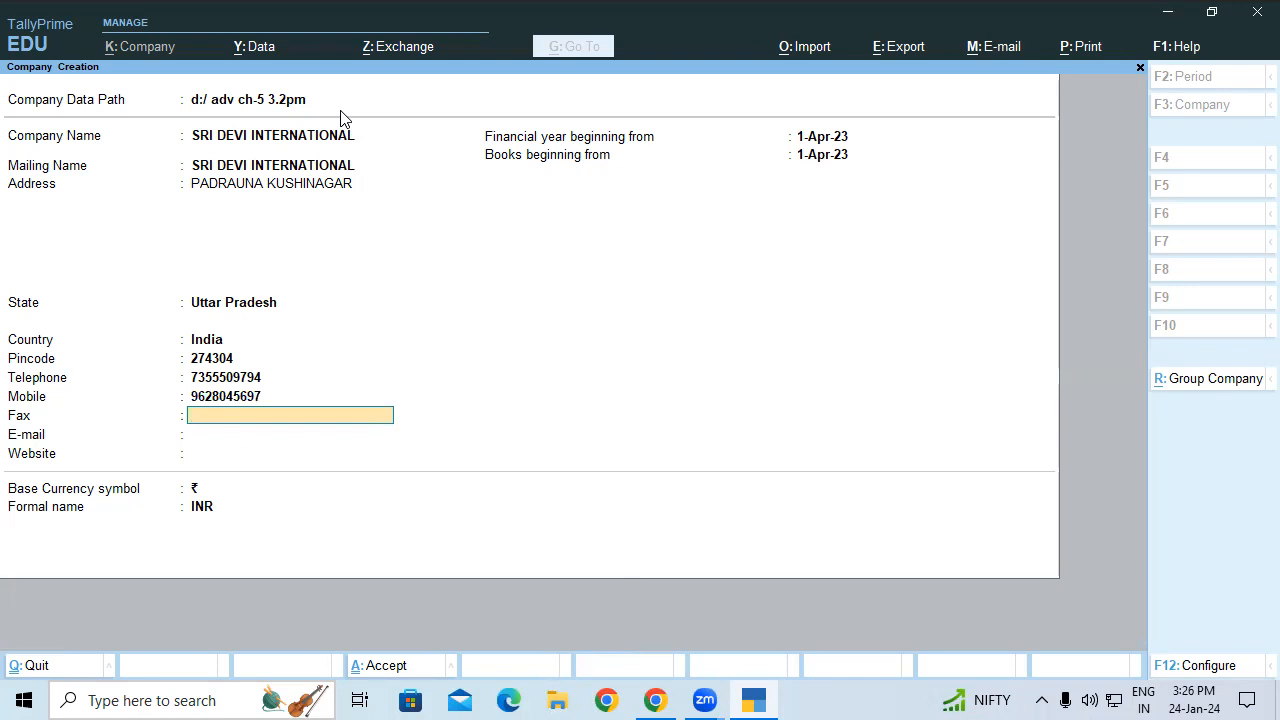
{"action": "key", "text": "Return"}
{"action": "key", "text": "Return"}
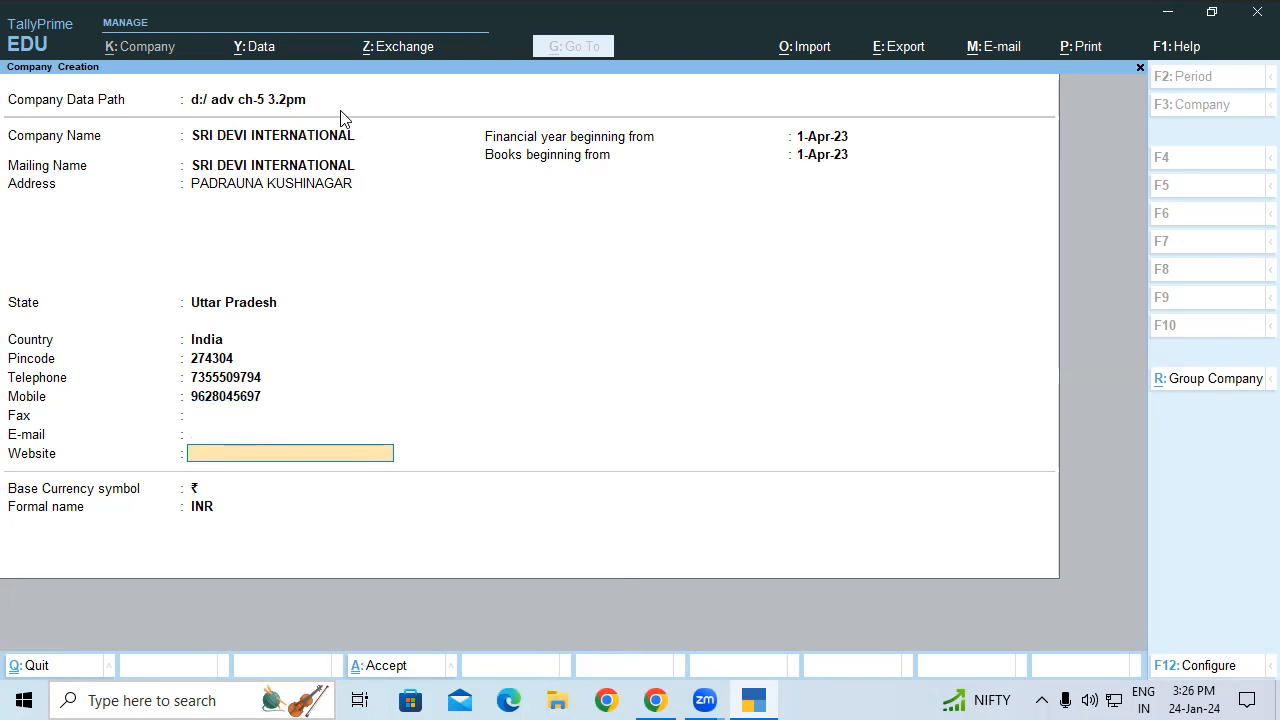
{"action": "key", "text": "Return"}
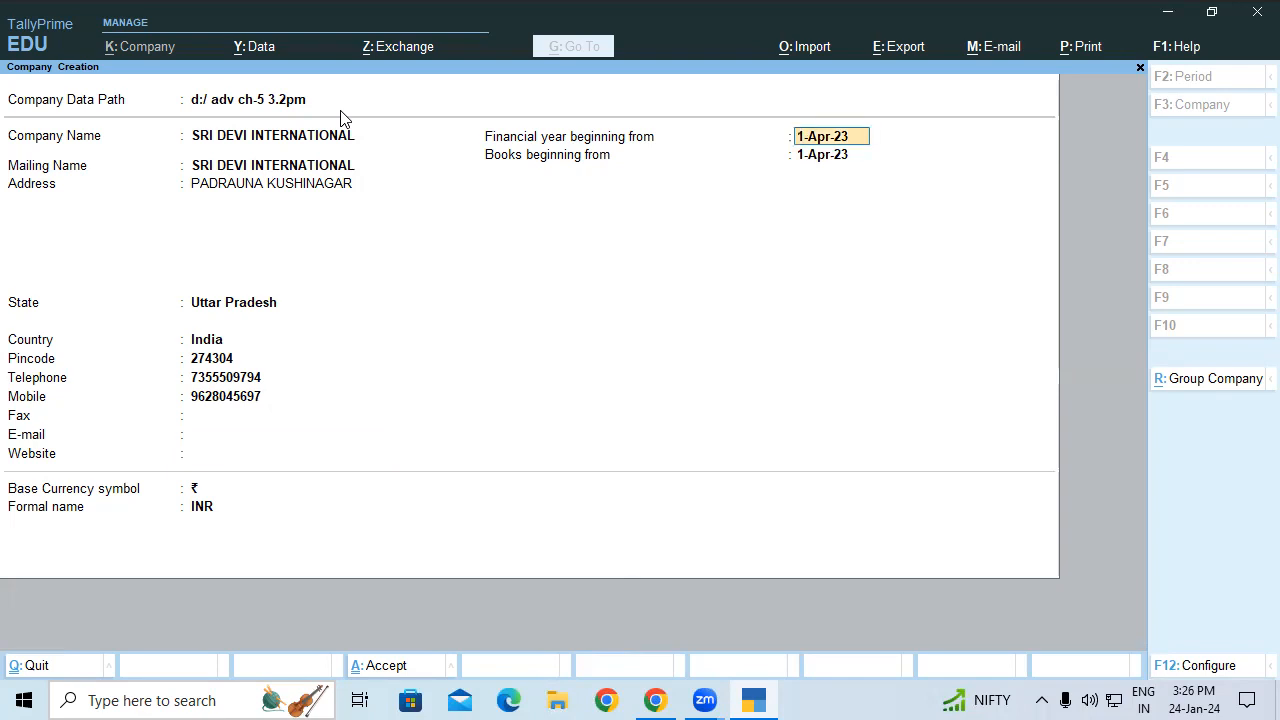
Step: Accept the company and save its features with Enable Goods and Services Tax set to No
{"action": "key", "text": "Return"}
{"action": "key", "text": "Return"}
{"action": "key", "text": "Return"}
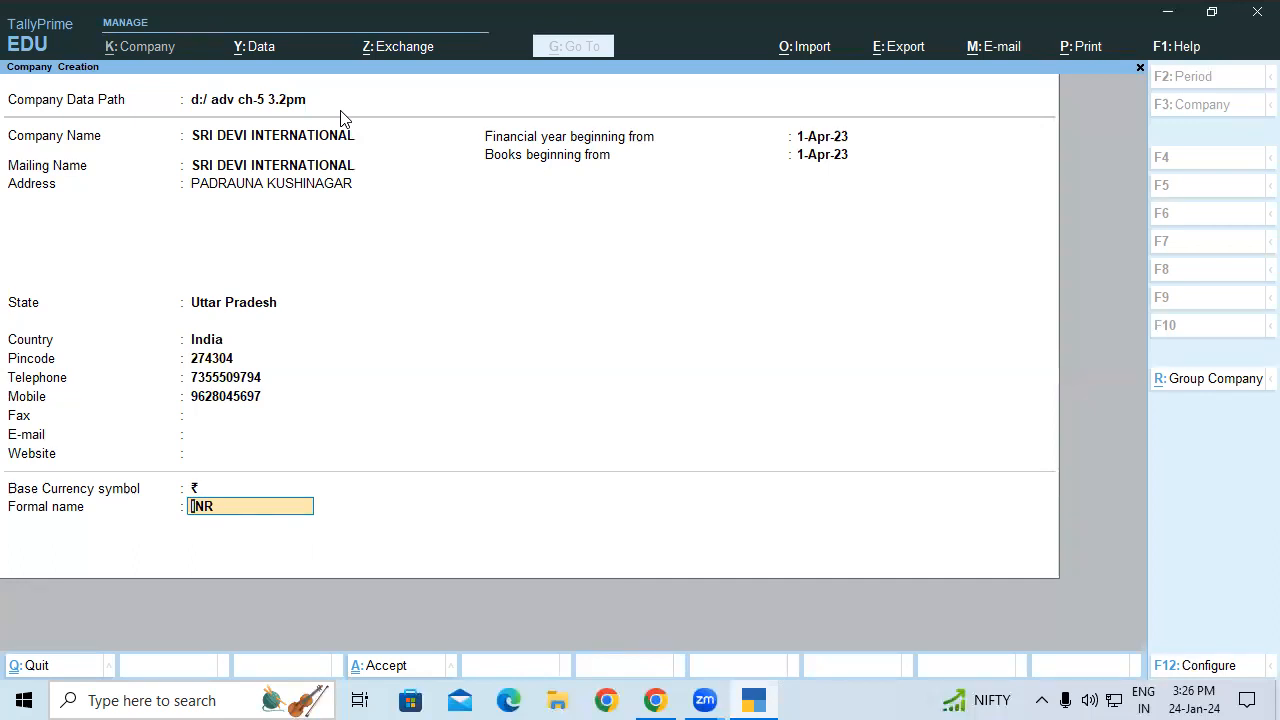
{"action": "key", "text": "Return"}
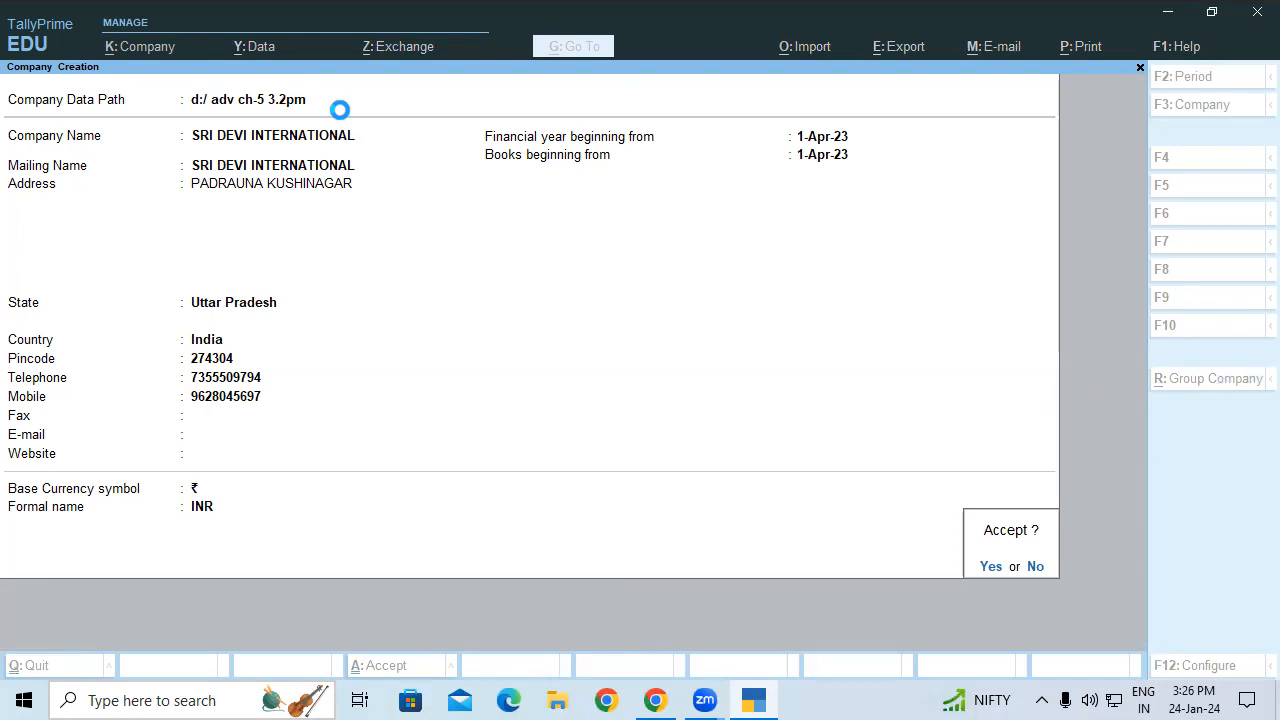
{"action": "key", "text": "Return"}
{"action": "key", "text": "Return"}
{"action": "key", "text": "Return"}
{"action": "key", "text": "Return"}
{"action": "key", "text": "Return"}
{"action": "key", "text": "Return"}
{"action": "key", "text": "Return"}
{"action": "key", "text": "Return"}
{"action": "key", "text": "Return"}
{"action": "key", "text": "Return"}
{"action": "key", "text": "Return"}
{"action": "key", "text": "Return"}
{"action": "key", "text": "Return"}
{"action": "key", "text": "Return"}
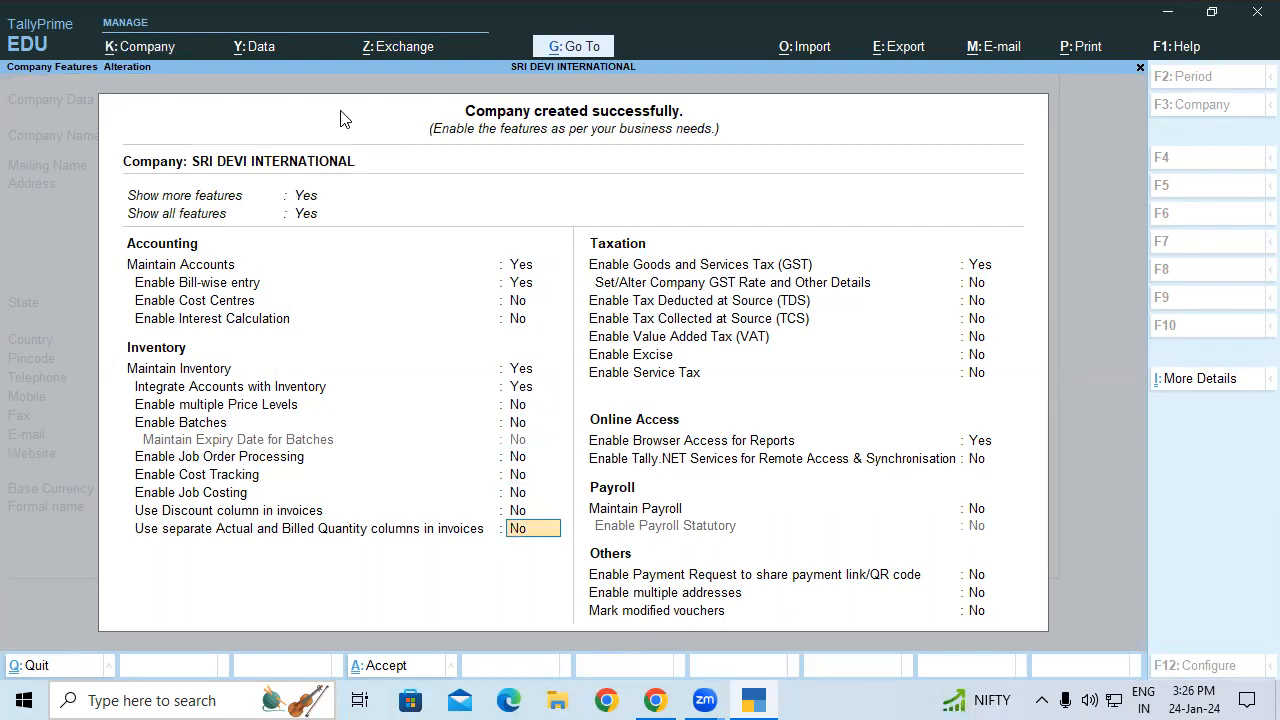
{"action": "type", "text": "N"}
{"action": "key", "text": "Return"}
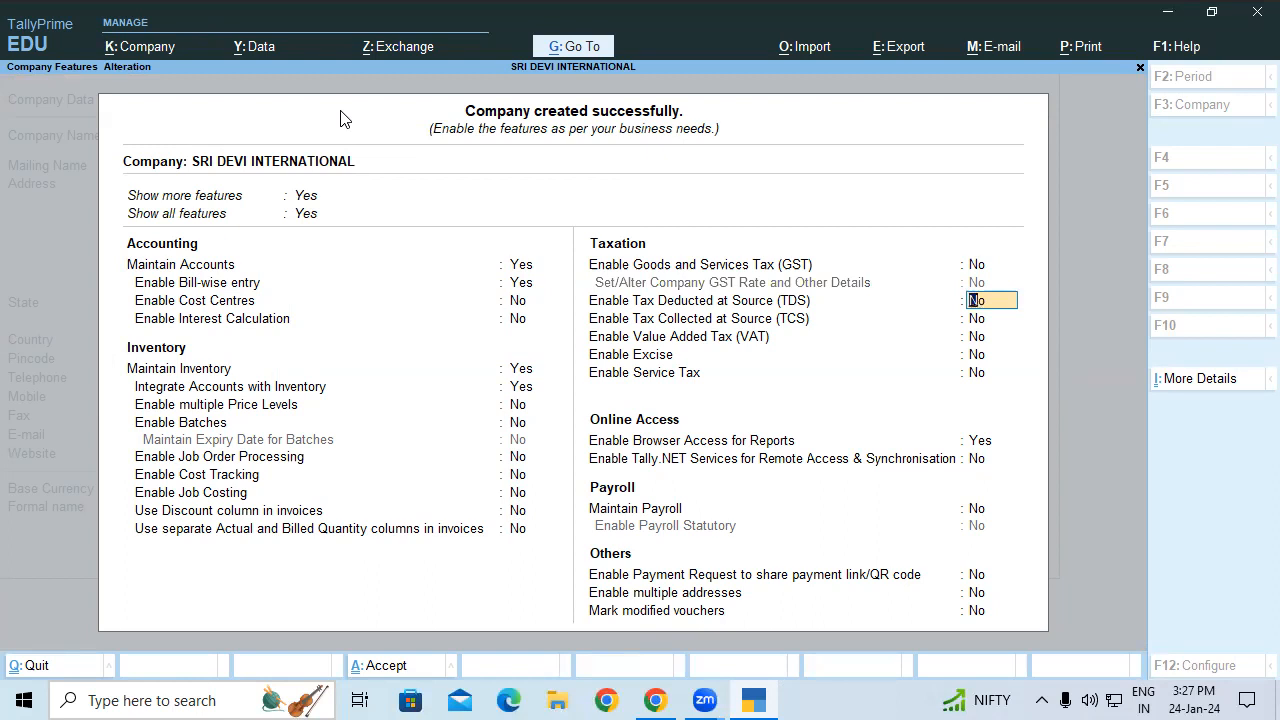
{"action": "key", "text": "ctrl+a"}
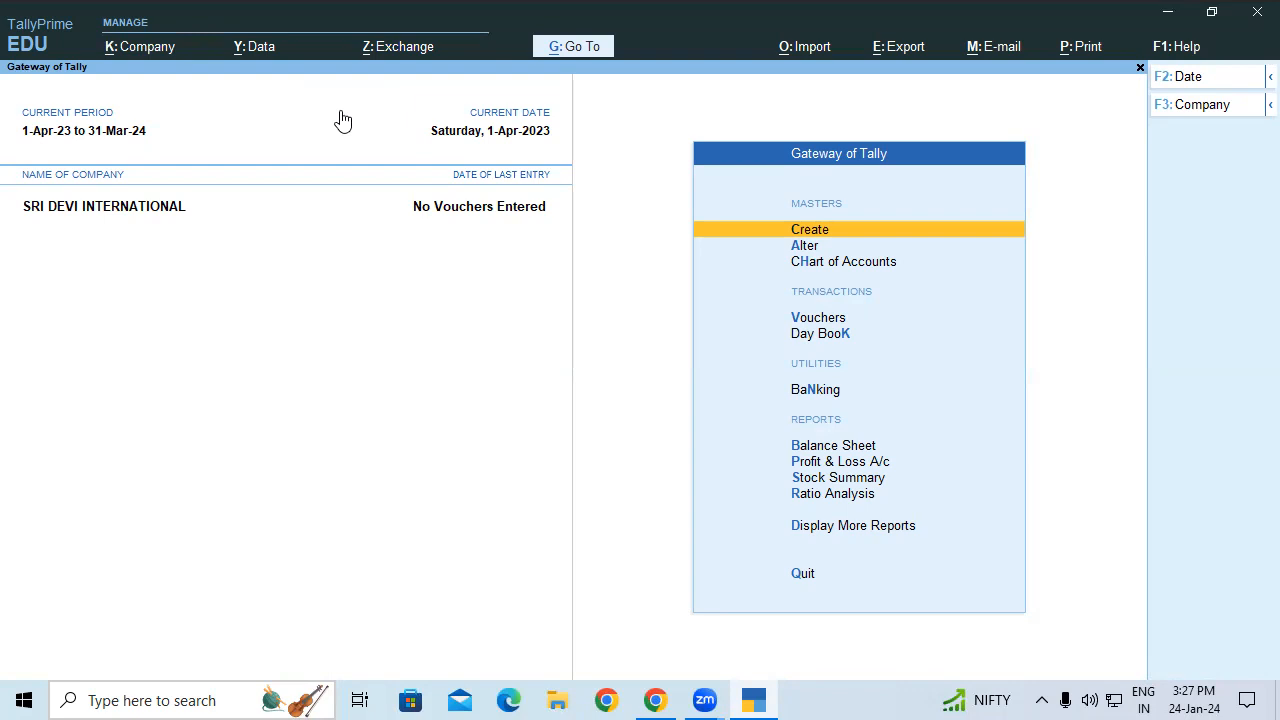
Step: Create stock groups Washing Powder and Washing Machine
{"action": "key", "text": "Return"}
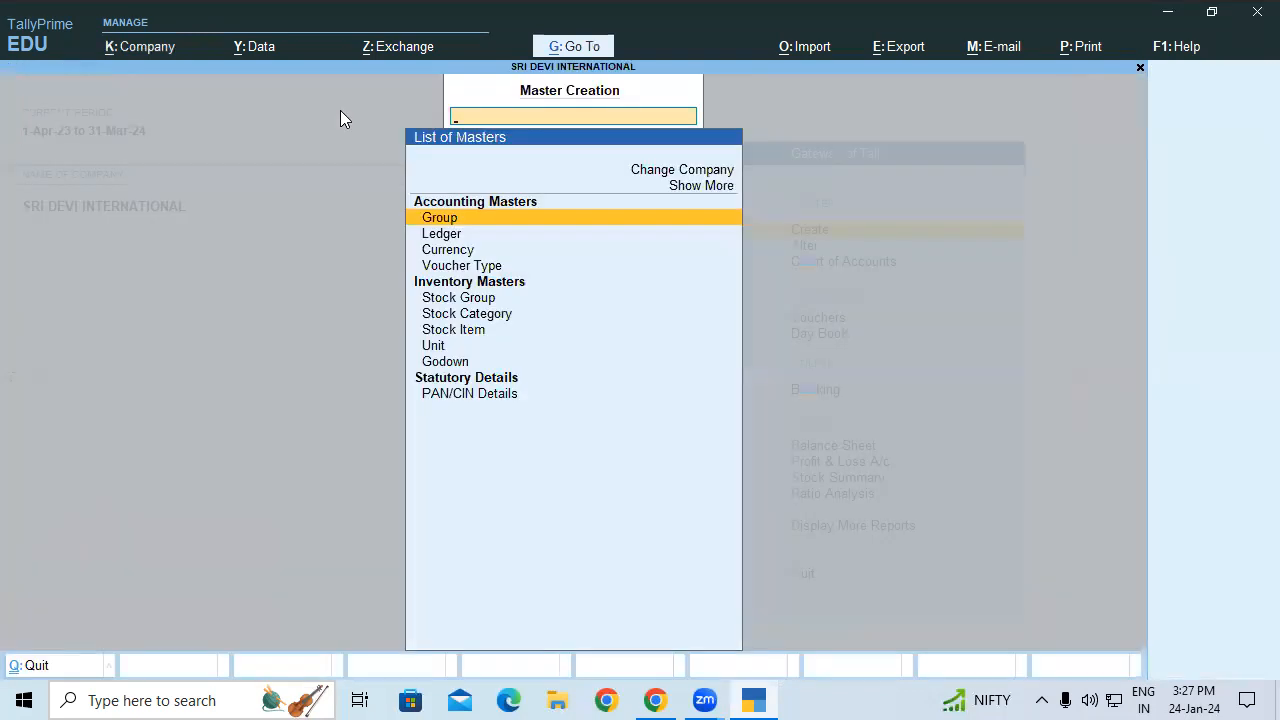
{"action": "key", "text": "Down"}
{"action": "key", "text": "Down"}
{"action": "key", "text": "Down"}
{"action": "key", "text": "Down"}
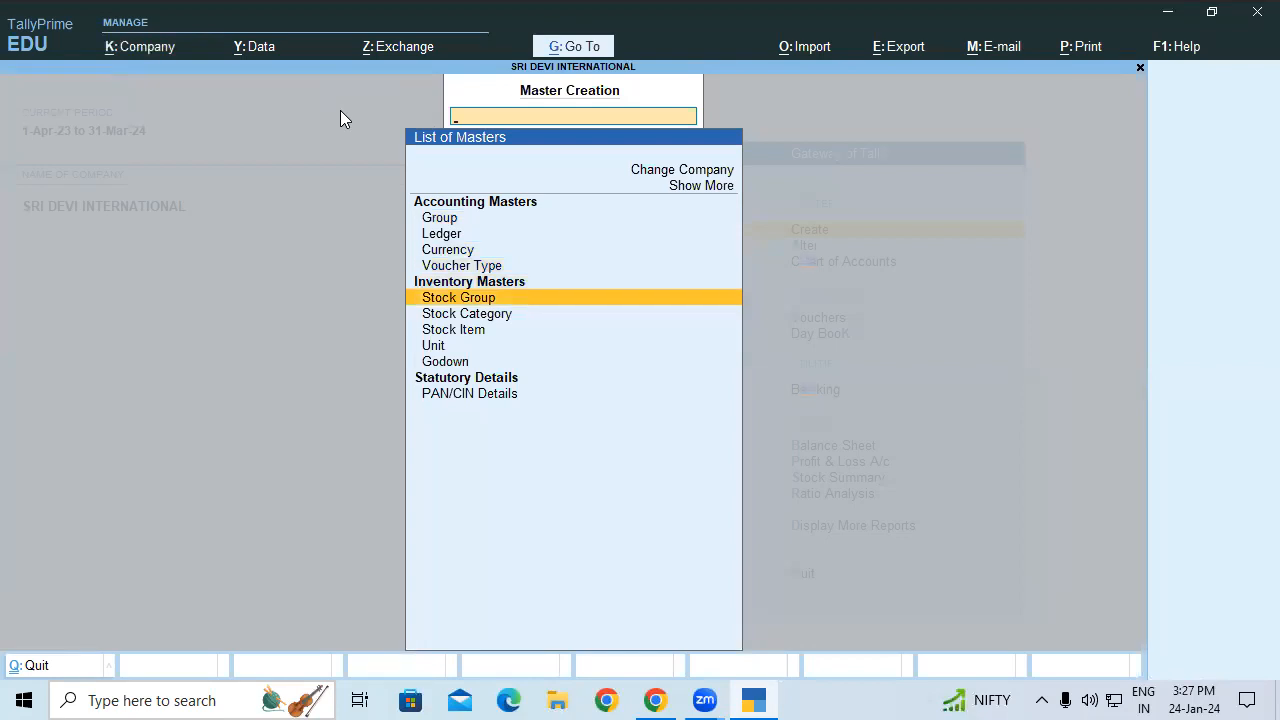
{"action": "key", "text": "Return"}
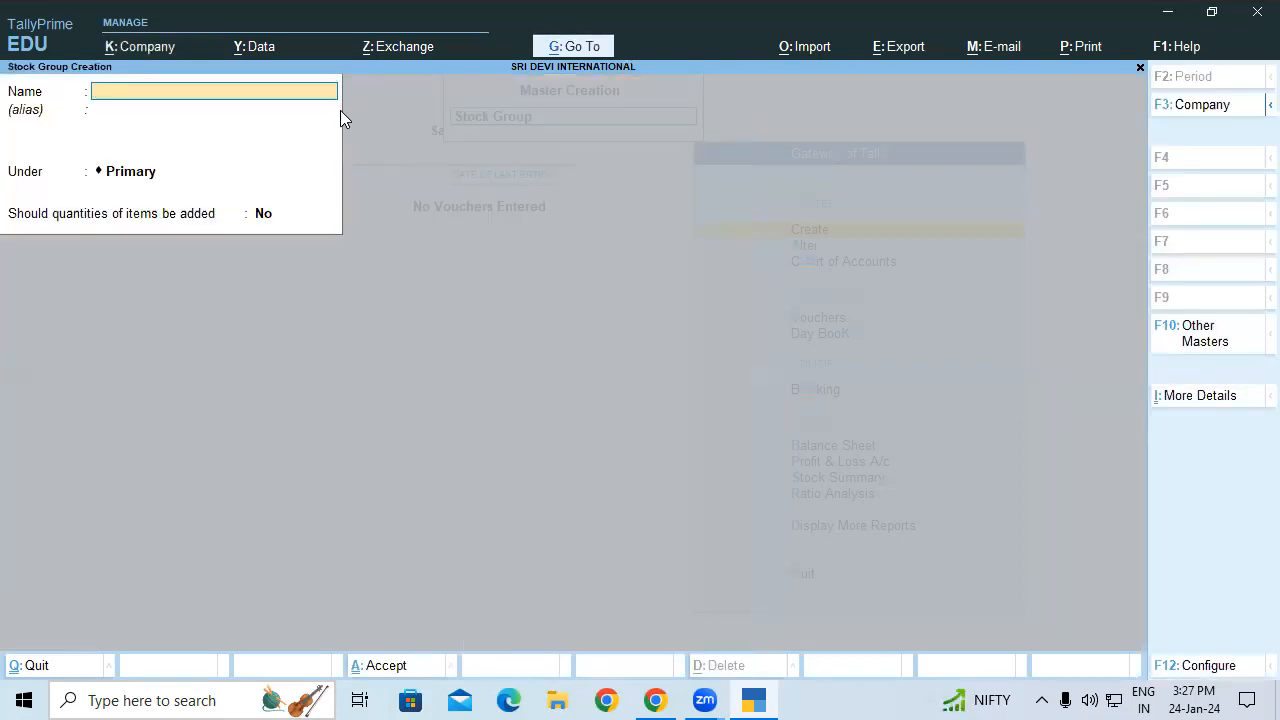
{"action": "type", "text": "Washing Po"}
{"action": "type", "text": "wde"}
{"action": "key", "text": "Return"}
{"action": "key", "text": "Return"}
{"action": "key", "text": "Return"}
{"action": "key", "text": "Return"}
{"action": "key", "text": "Return"}
{"action": "type", "text": "Washing Machine"}
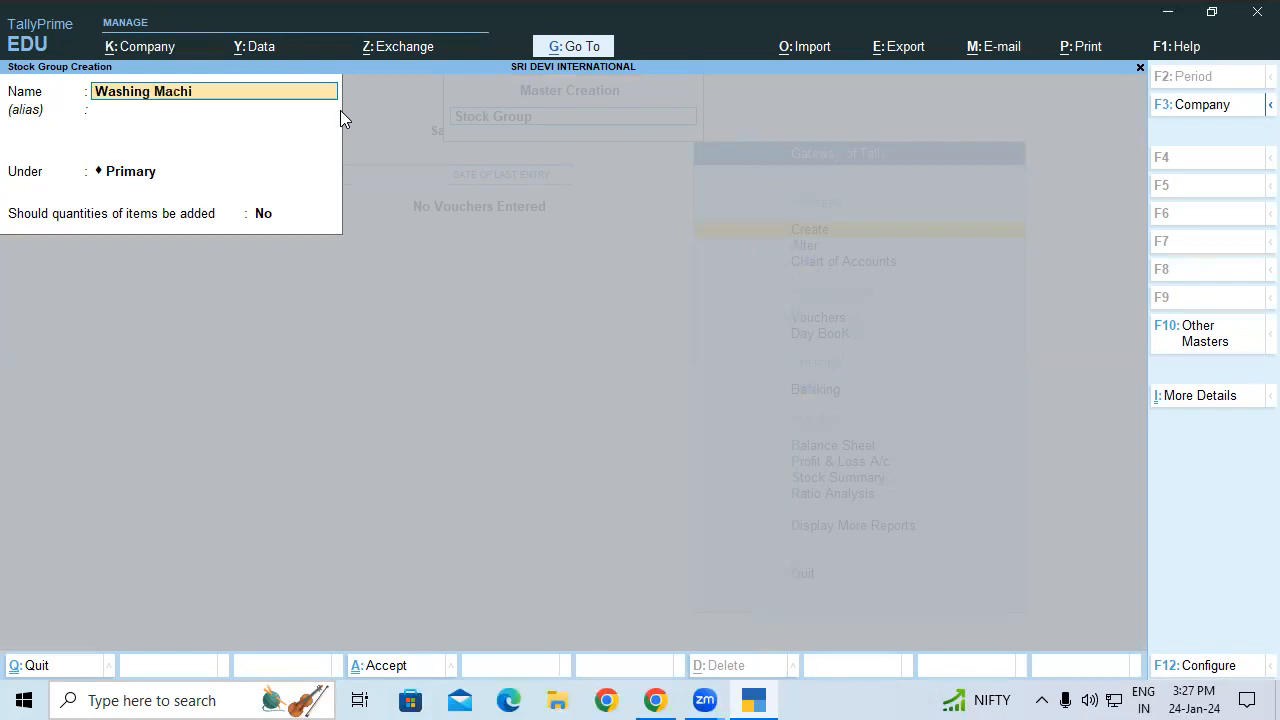
{"action": "key", "text": "Return"}
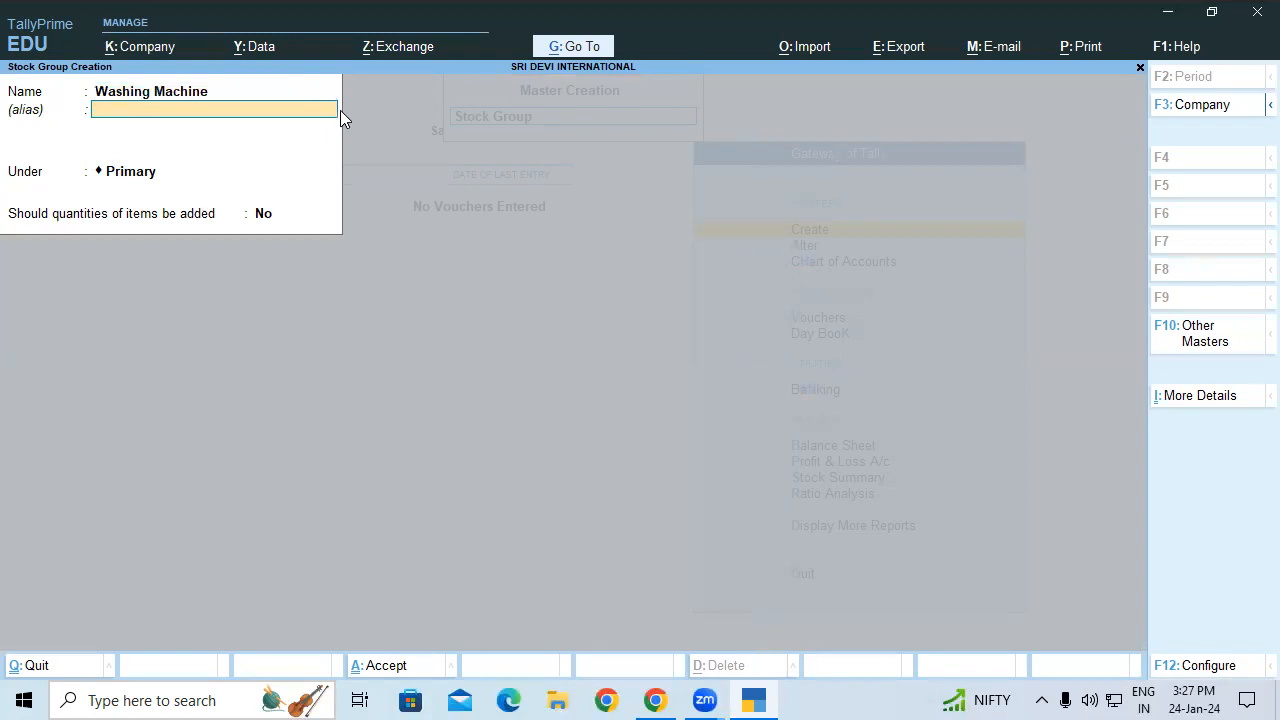
{"action": "key", "text": "Return"}
{"action": "key", "text": "Return"}
{"action": "key", "text": "Return"}
{"action": "key", "text": "Return"}
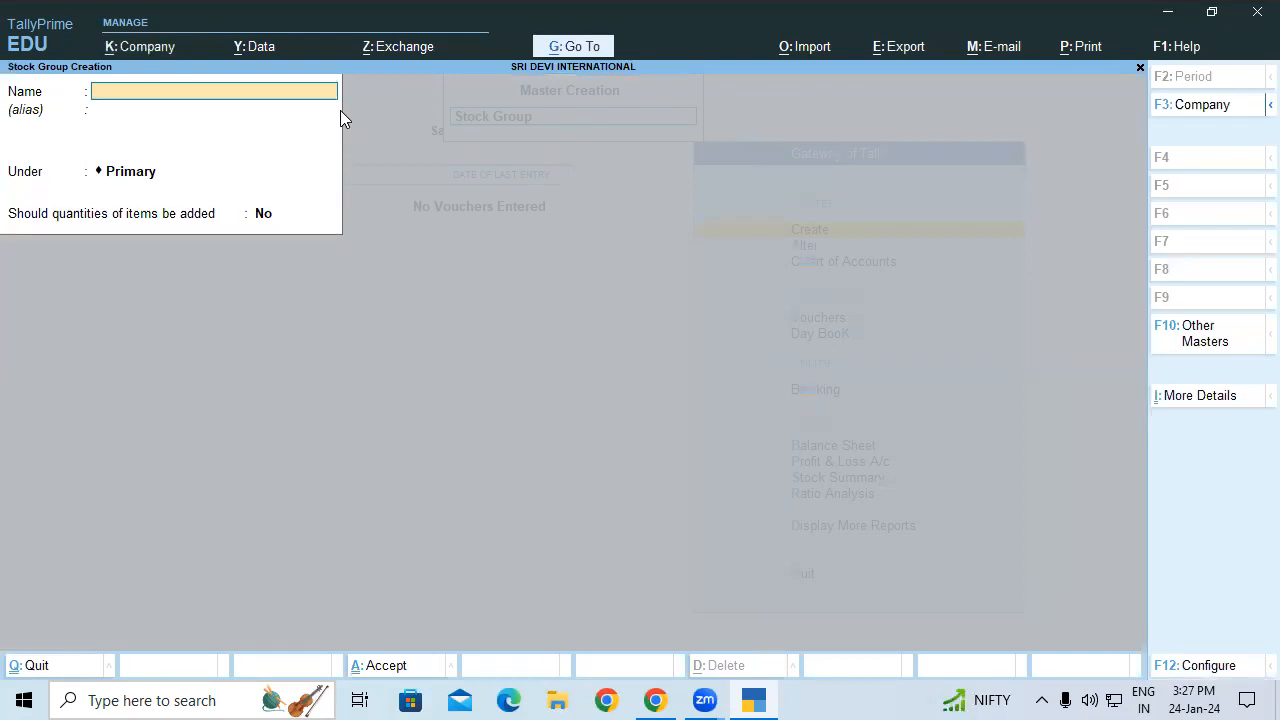
Step: Create stock groups Ariel and Surf Excel under Washing Powder
{"action": "type", "text": "Ariel"}
{"action": "key", "text": "Return"}
{"action": "key", "text": "Return"}
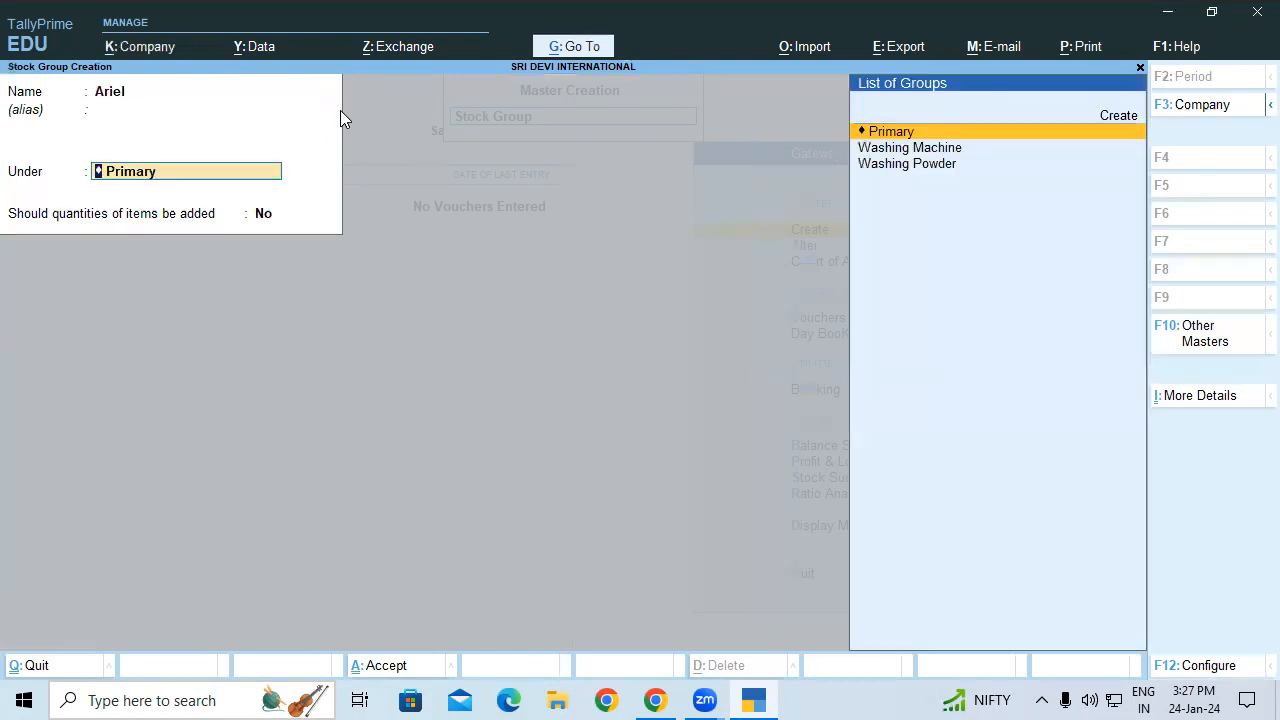
{"action": "key", "text": "Down"}
{"action": "key", "text": "Down"}
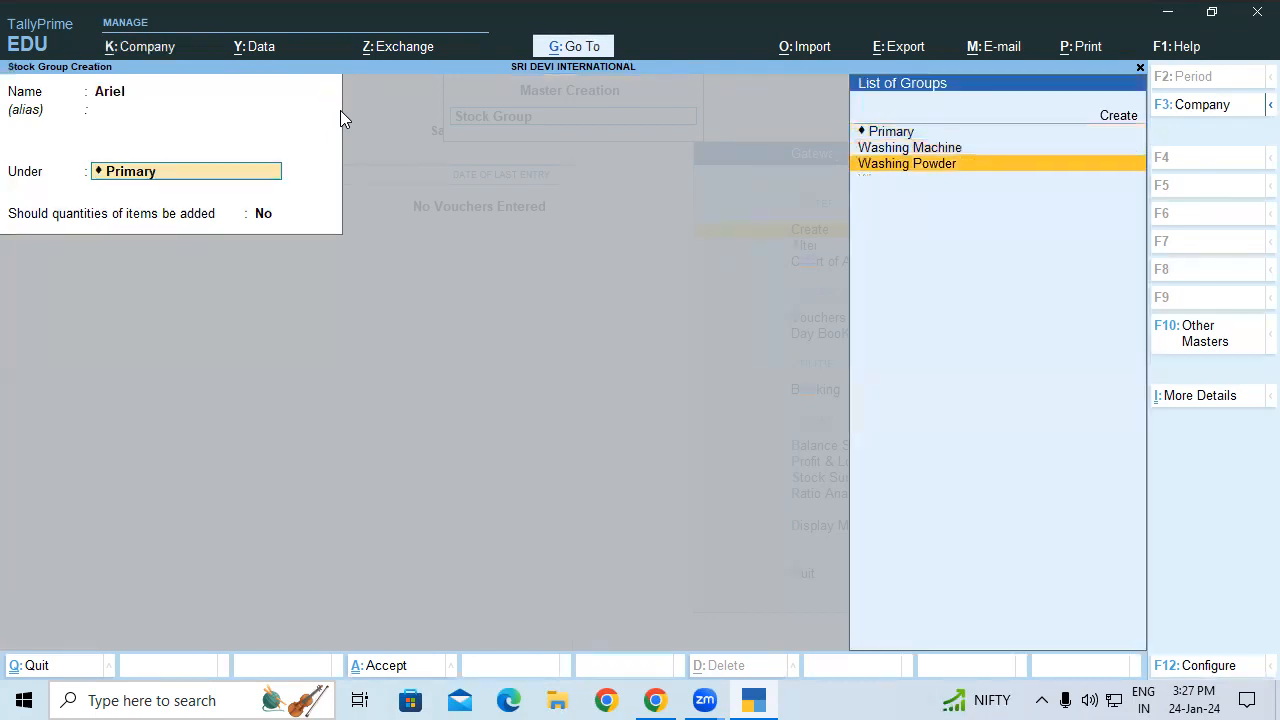
{"action": "key", "text": "Return"}
{"action": "key", "text": "Return"}
{"action": "key", "text": "Return"}
{"action": "type", "text": "Surf Excel"}
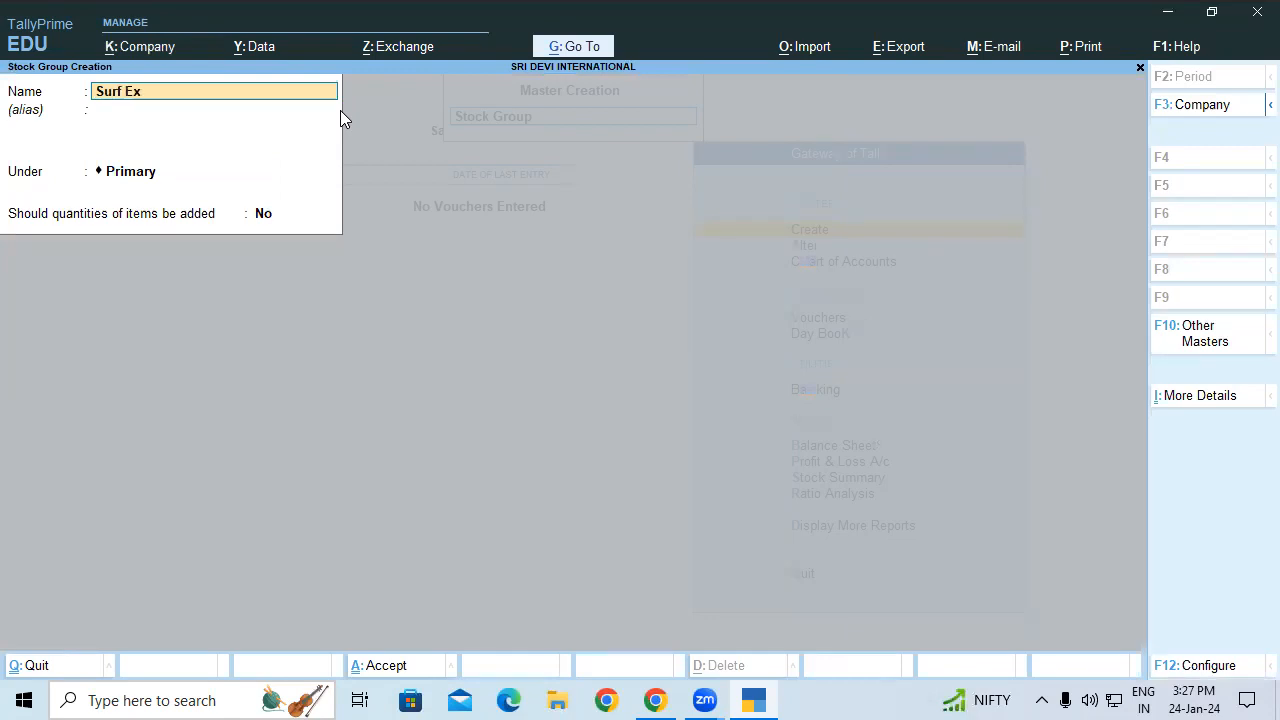
{"action": "key", "text": "Return"}
{"action": "key", "text": "Return"}
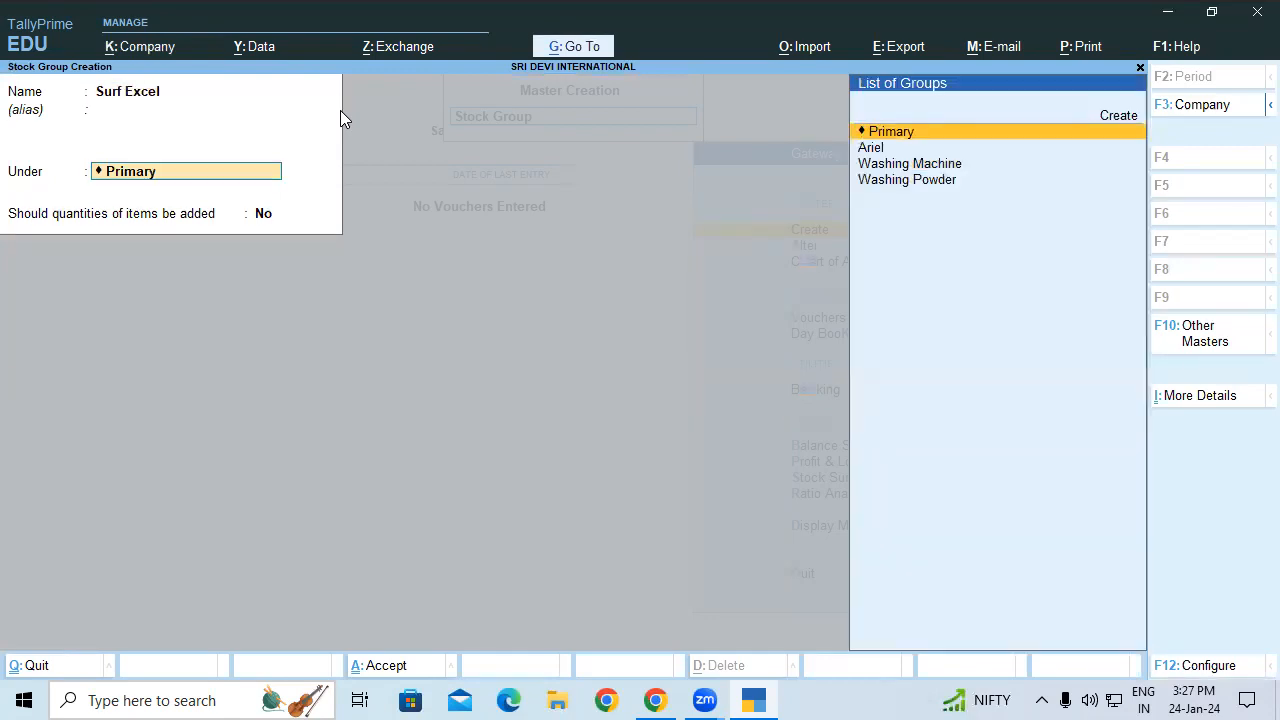
{"action": "key", "text": "Down"}
{"action": "key", "text": "Down"}
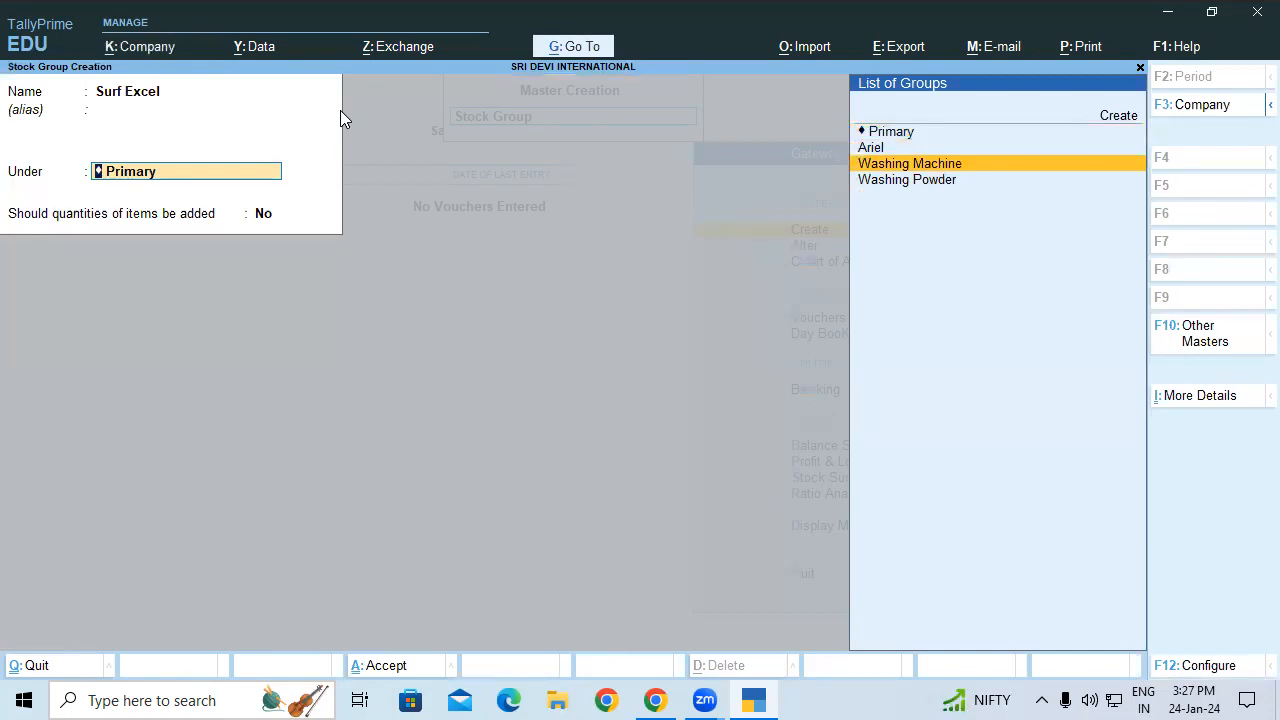
{"action": "key", "text": "Down"}
{"action": "key", "text": "Return"}
{"action": "key", "text": "Return"}
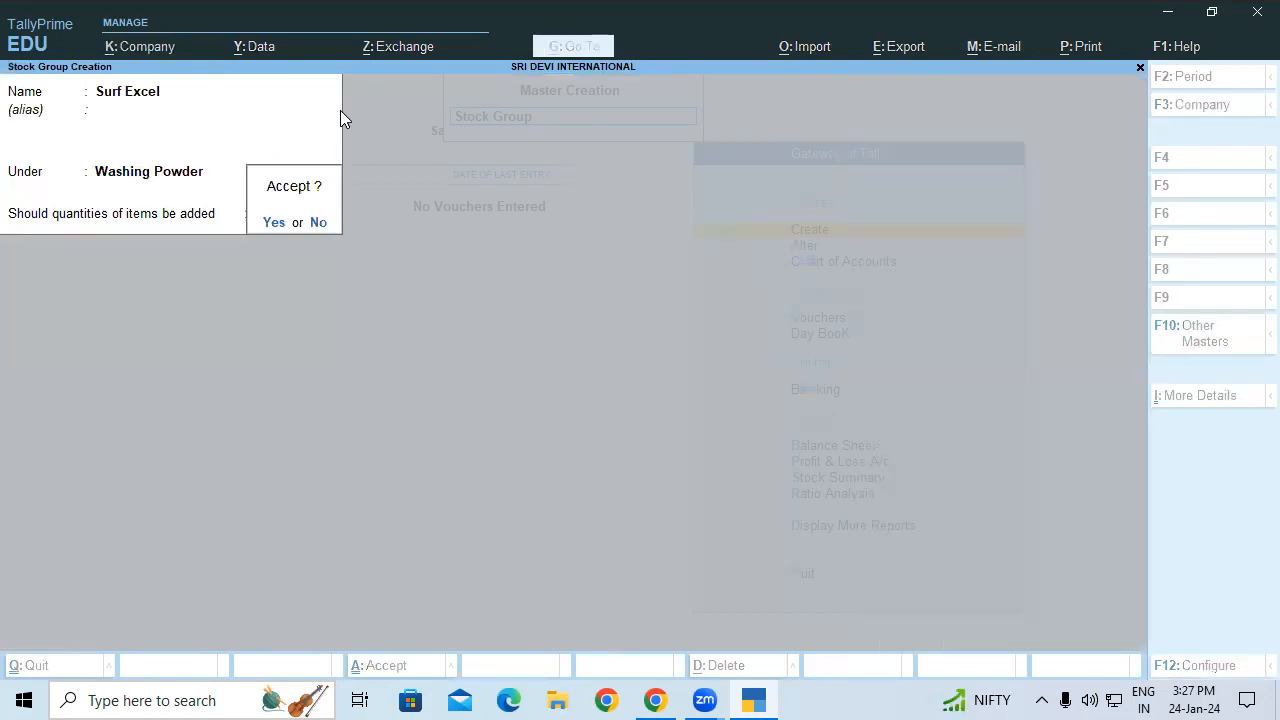
Step: Create stock groups LG Washing Machine and Samsung Washing Machine under Washing Machine
{"action": "type", "text": "yLG"}
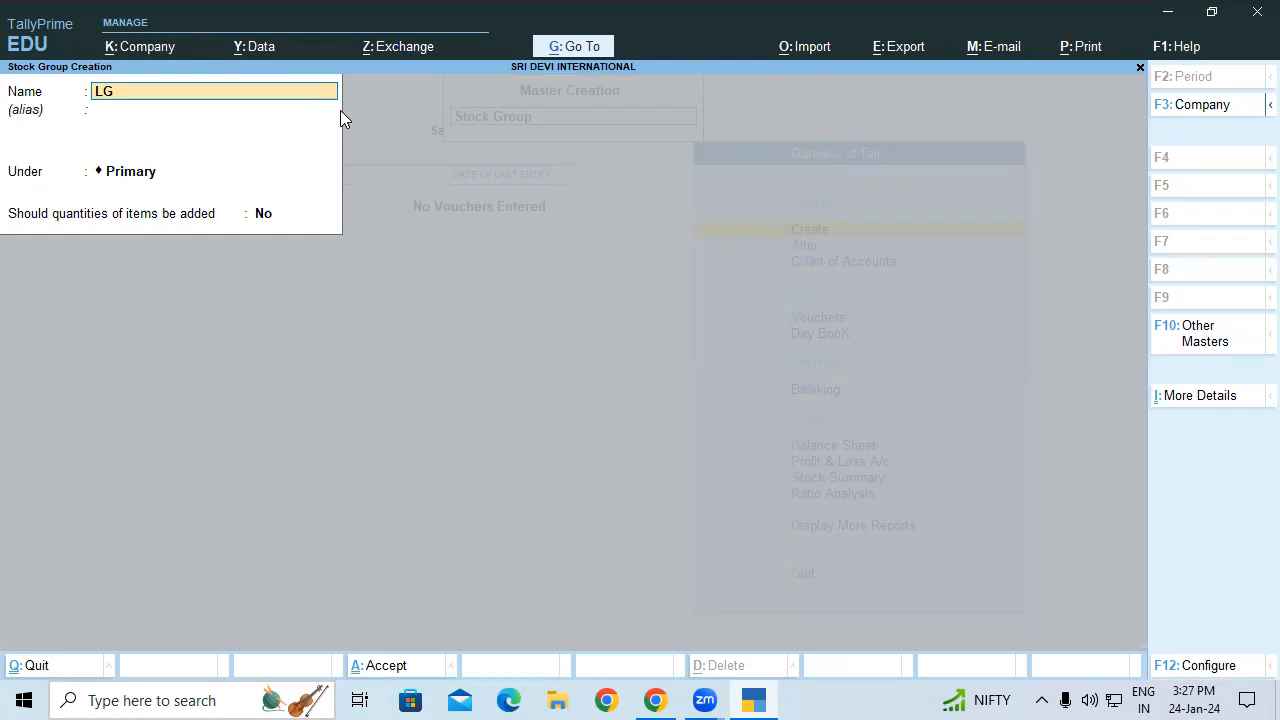
{"action": "type", "text": " Washing Machine"}
{"action": "key", "text": "Return"}
{"action": "key", "text": "Return"}
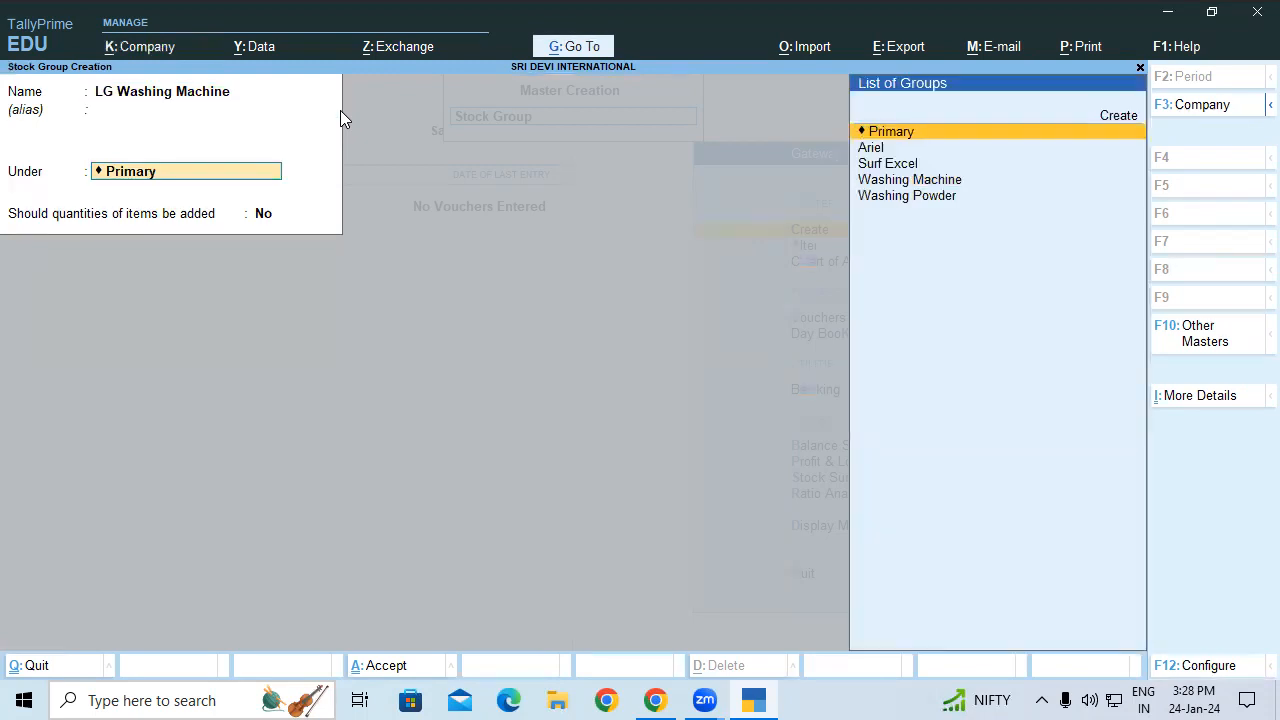
{"action": "type", "text": "Wa"}
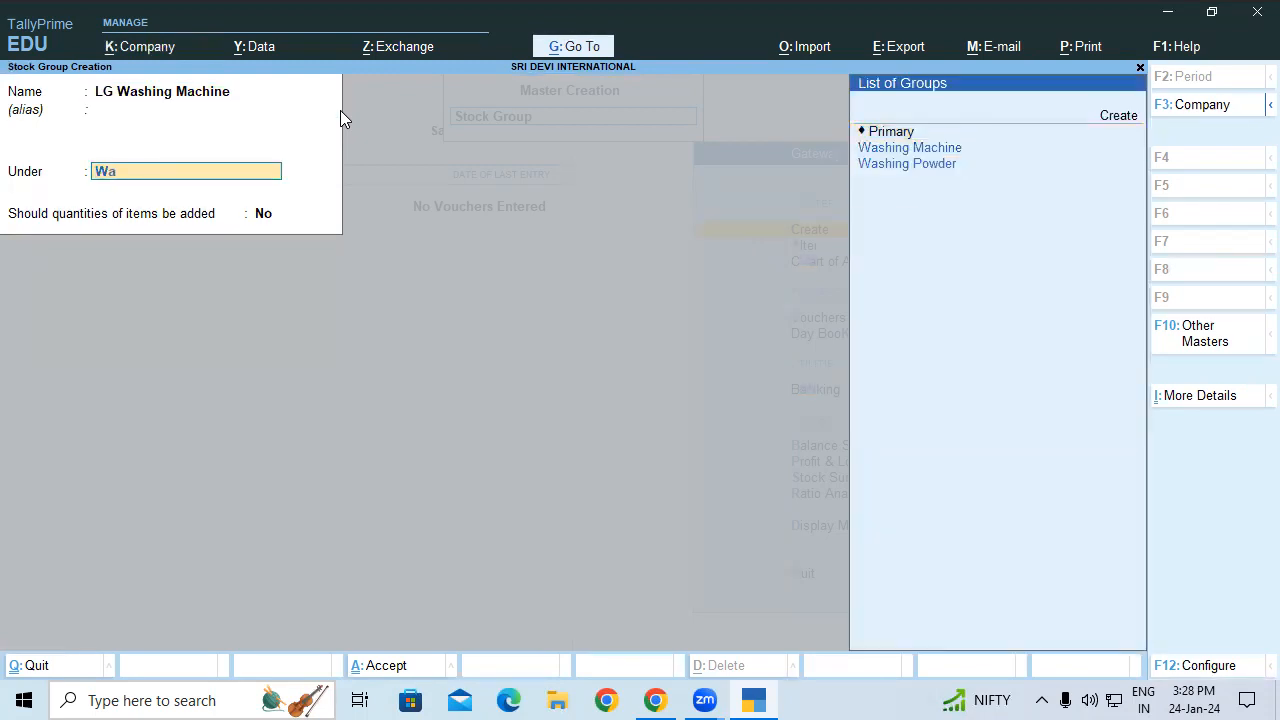
{"action": "key", "text": "Return"}
{"action": "key", "text": "Return"}
{"action": "key", "text": "Return"}
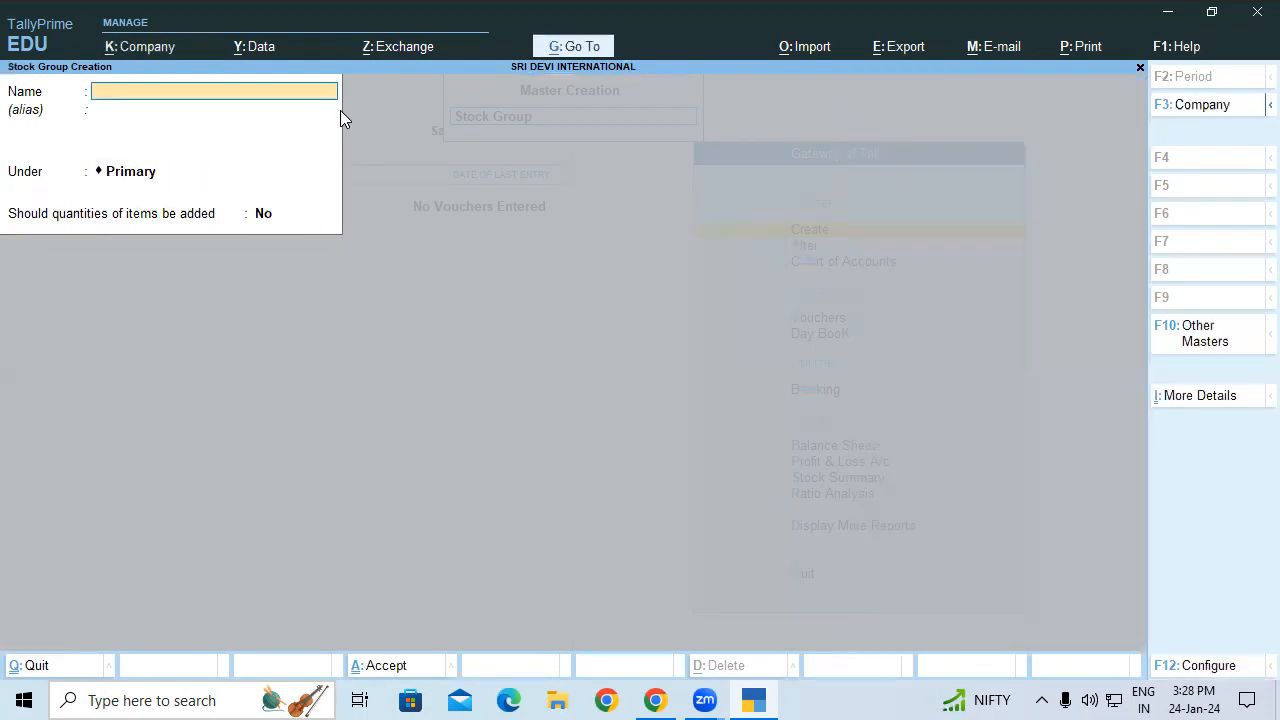
{"action": "type", "text": "Samsung Washing"}
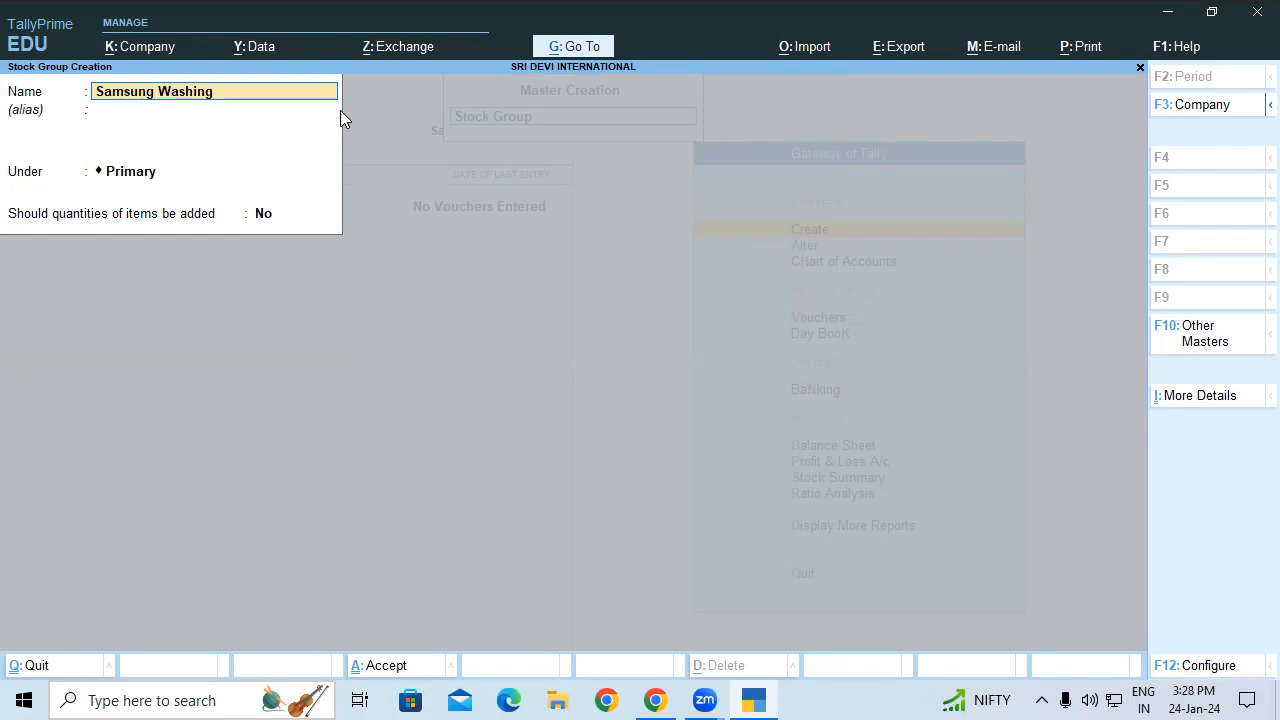
{"action": "type", "text": " Machine"}
{"action": "key", "text": "Return"}
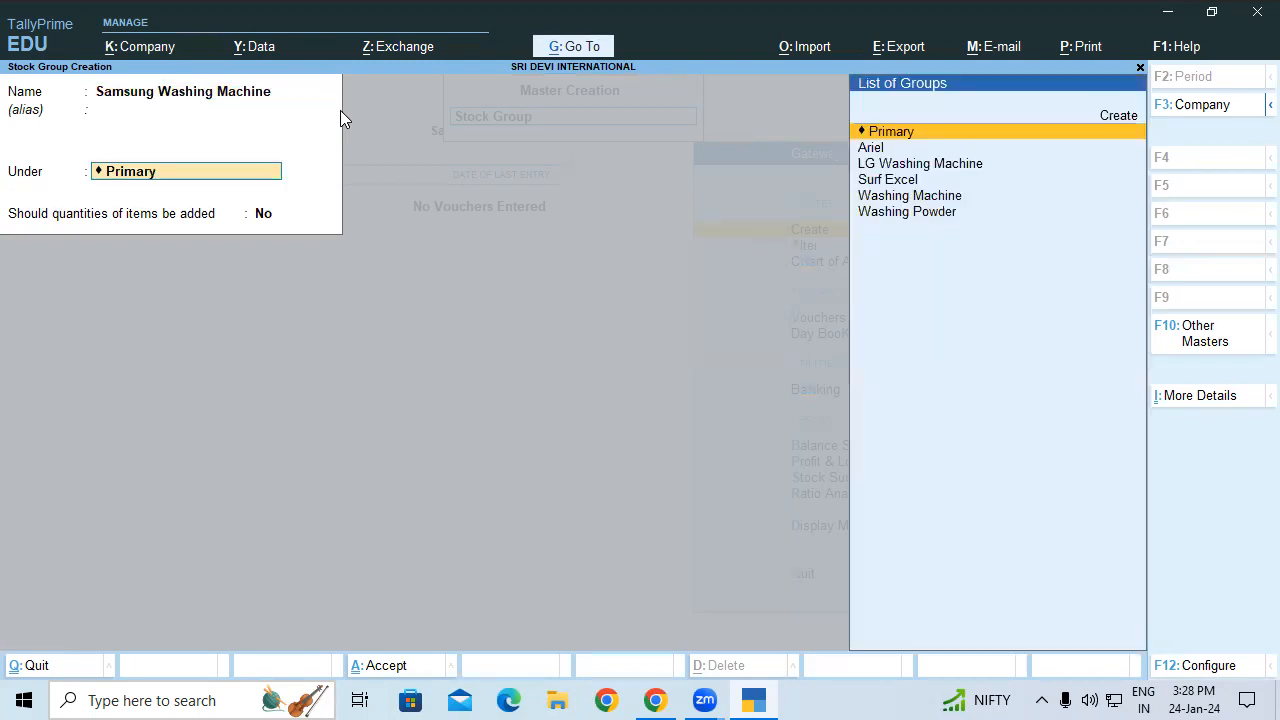
{"action": "key", "text": "Down"}
{"action": "key", "text": "Down"}
{"action": "key", "text": "Down"}
{"action": "key", "text": "Down"}
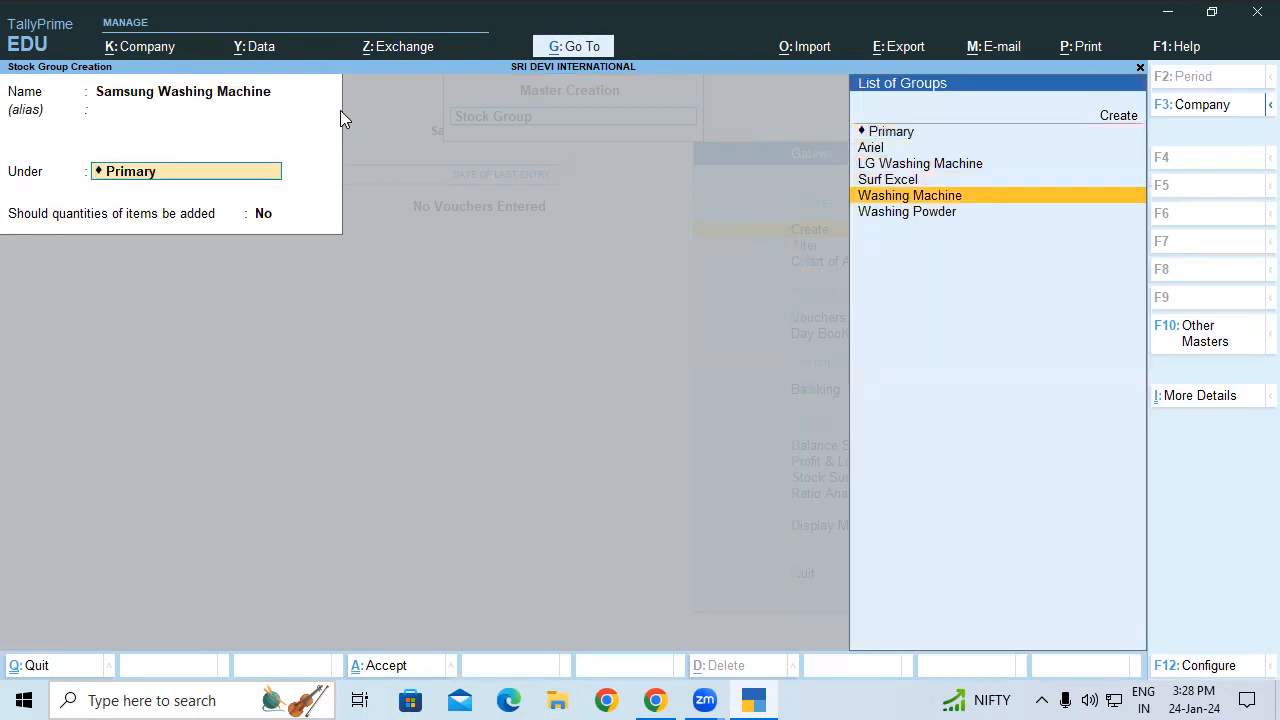
{"action": "key", "text": "Return"}
{"action": "key", "text": "Return"}
{"action": "key", "text": "Return"}
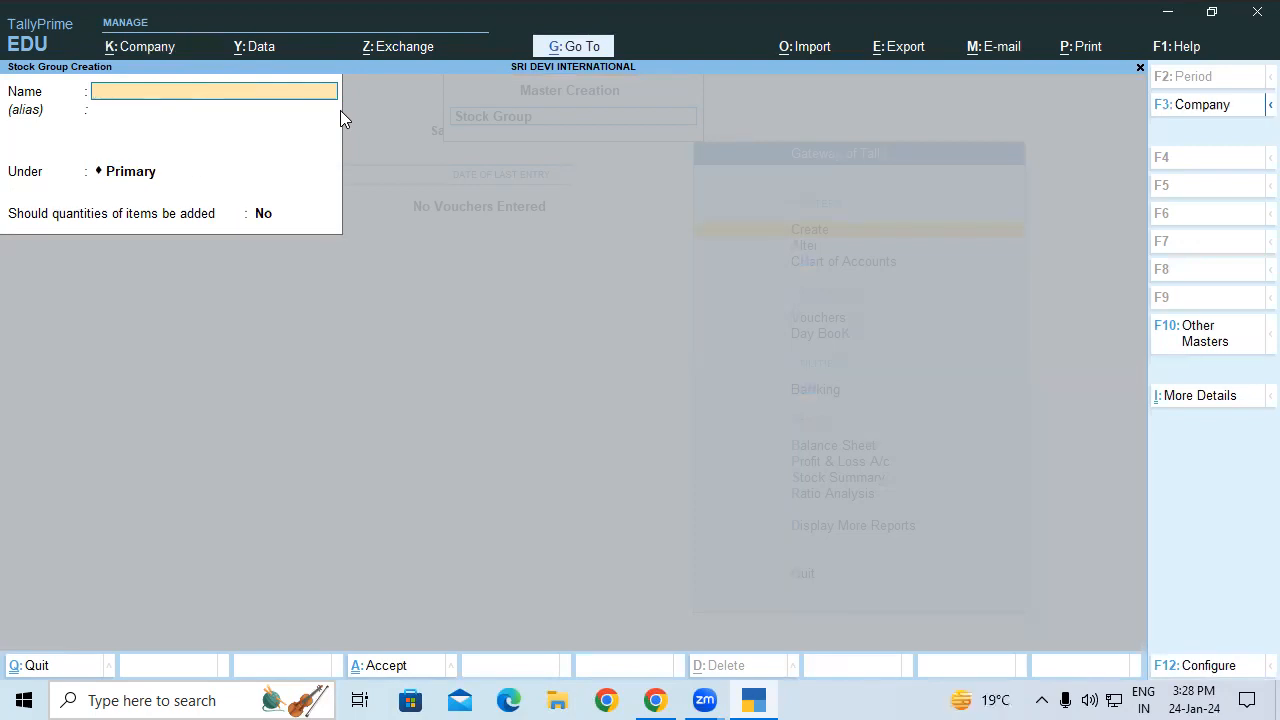
Step: Create the units Kgs with 2 decimal places and Nos
{"action": "key", "text": "Escape"}
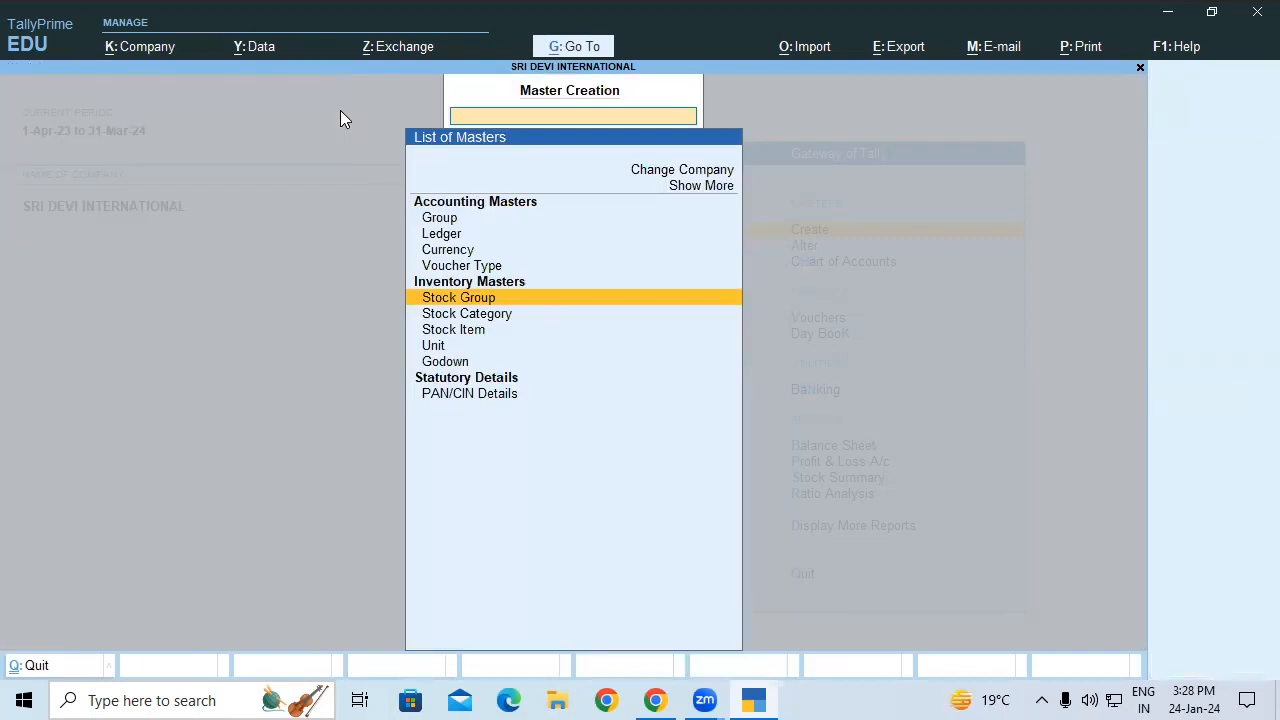
{"action": "key", "text": "Down"}
{"action": "key", "text": "Down"}
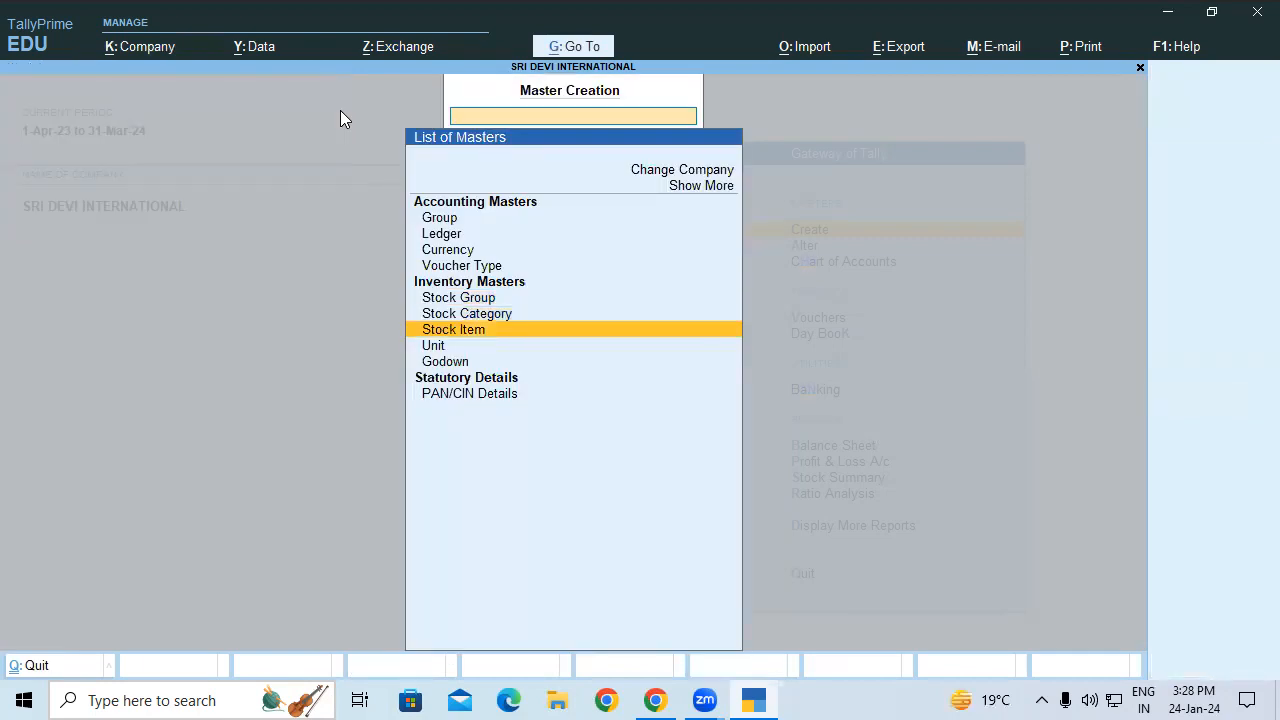
{"action": "key", "text": "Down"}
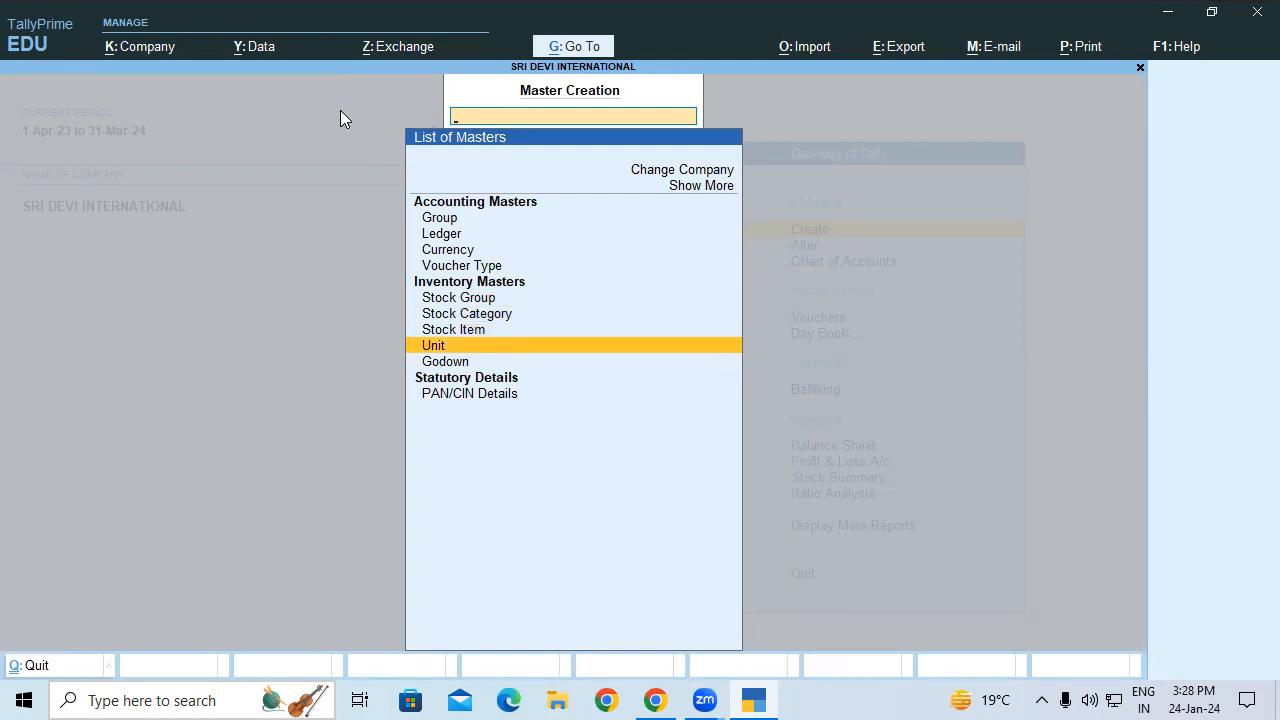
{"action": "key", "text": "Return"}
{"action": "type", "text": "Kgs"}
{"action": "key", "text": "Return"}
{"action": "key", "text": "Return"}
{"action": "type", "text": "2"}
{"action": "key", "text": "Return"}
{"action": "key", "text": "Return"}
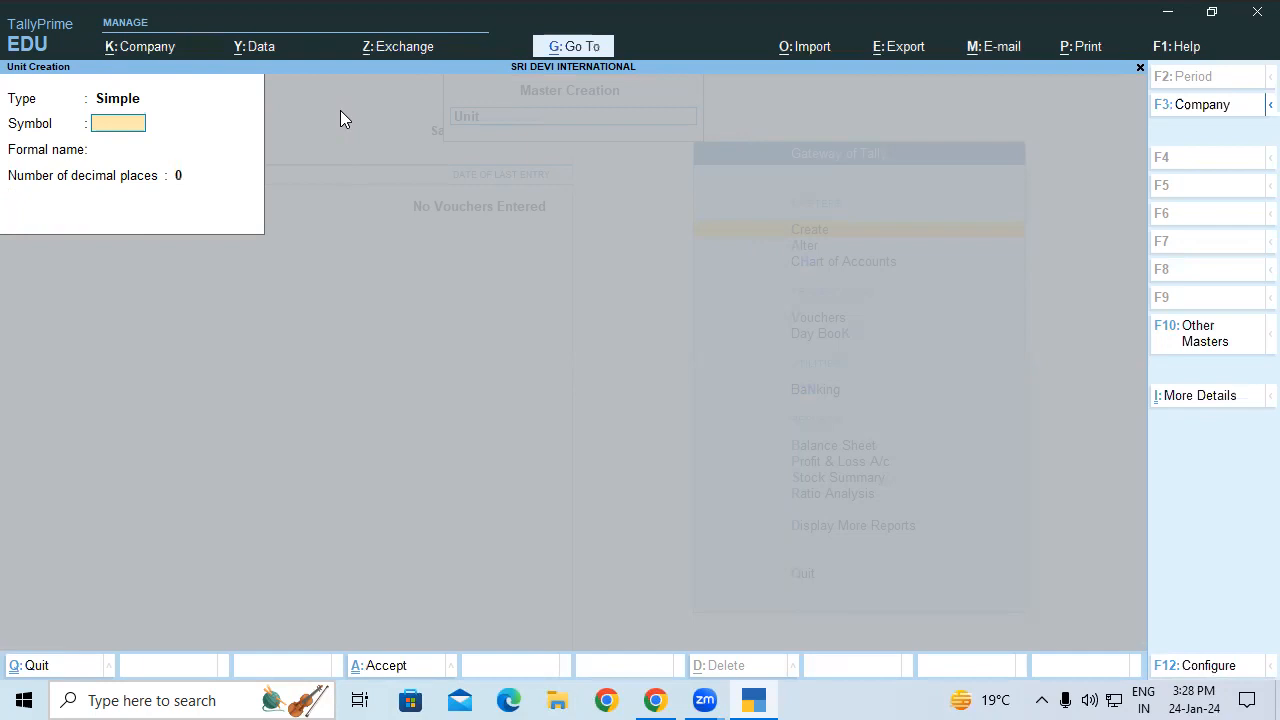
{"action": "type", "text": "Nos"}
{"action": "key", "text": "Return"}
{"action": "key", "text": "Return"}
{"action": "key", "text": "Return"}
{"action": "key", "text": "Return"}
{"action": "key", "text": "Escape"}
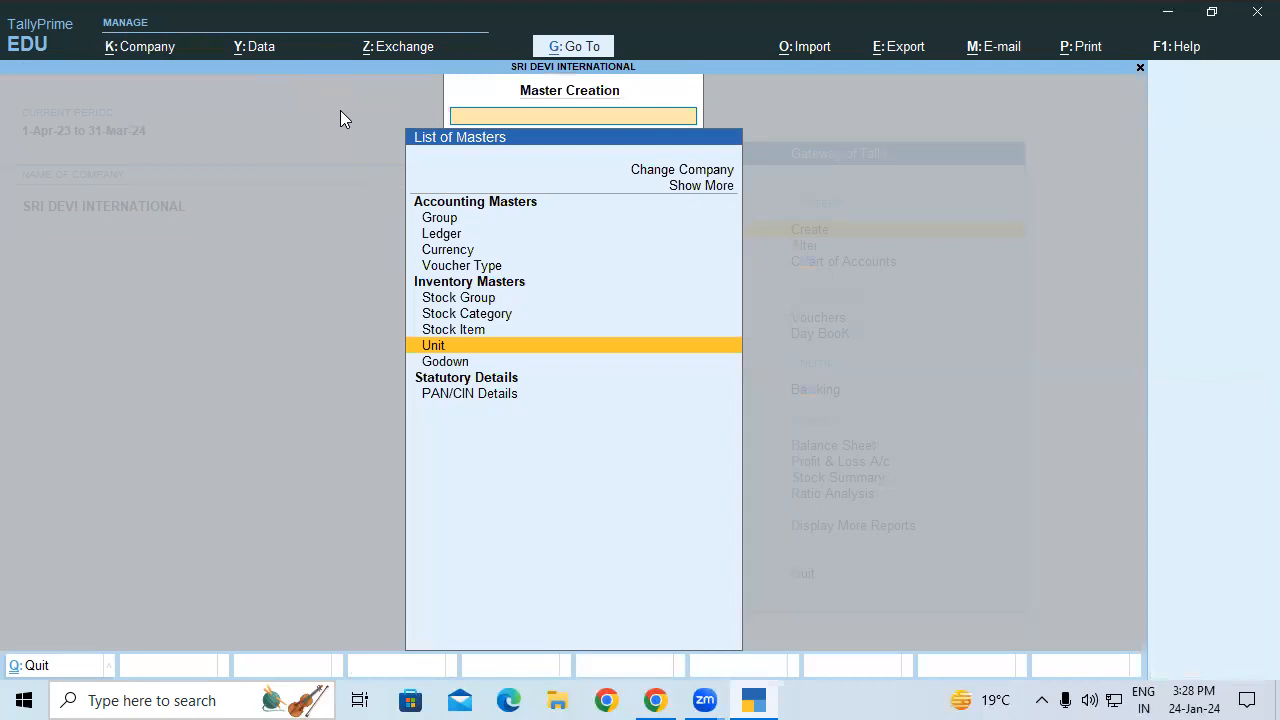
{"action": "key", "text": "Down"}
Step: Create new godowns Padrauna and Gkp, both under Primary
{"action": "key", "text": "Return"}
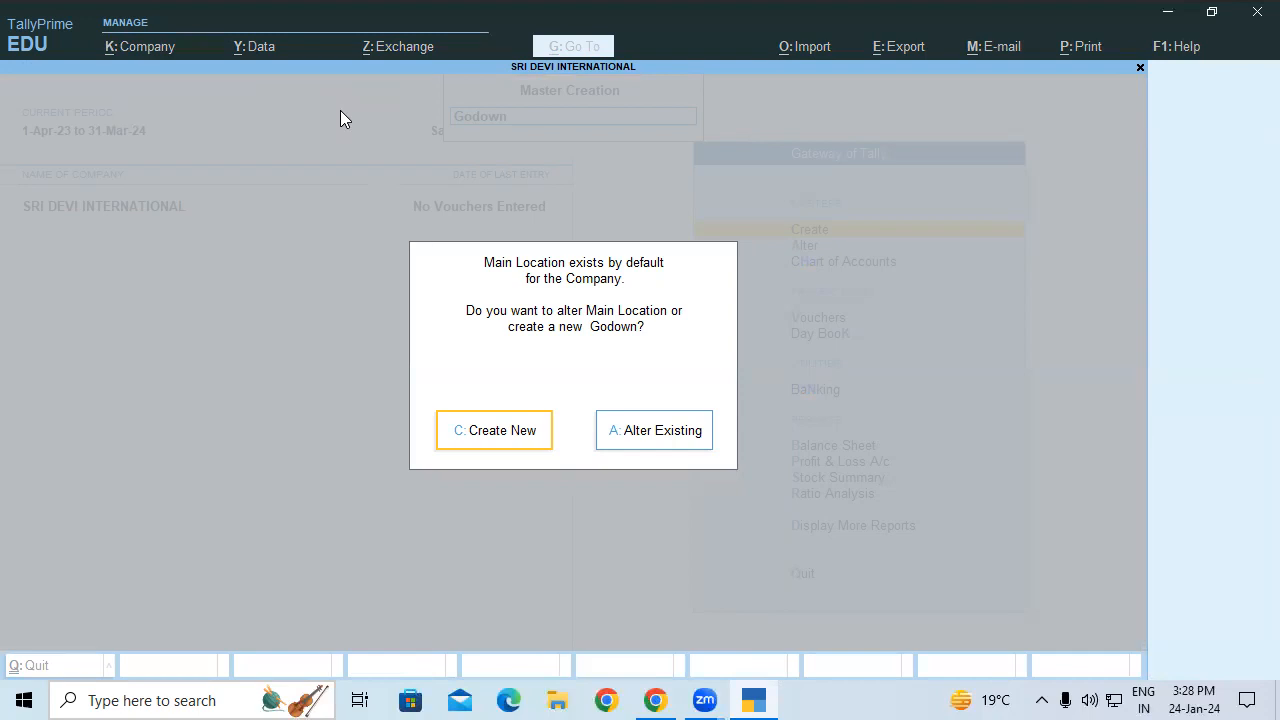
{"action": "key", "text": "c"}
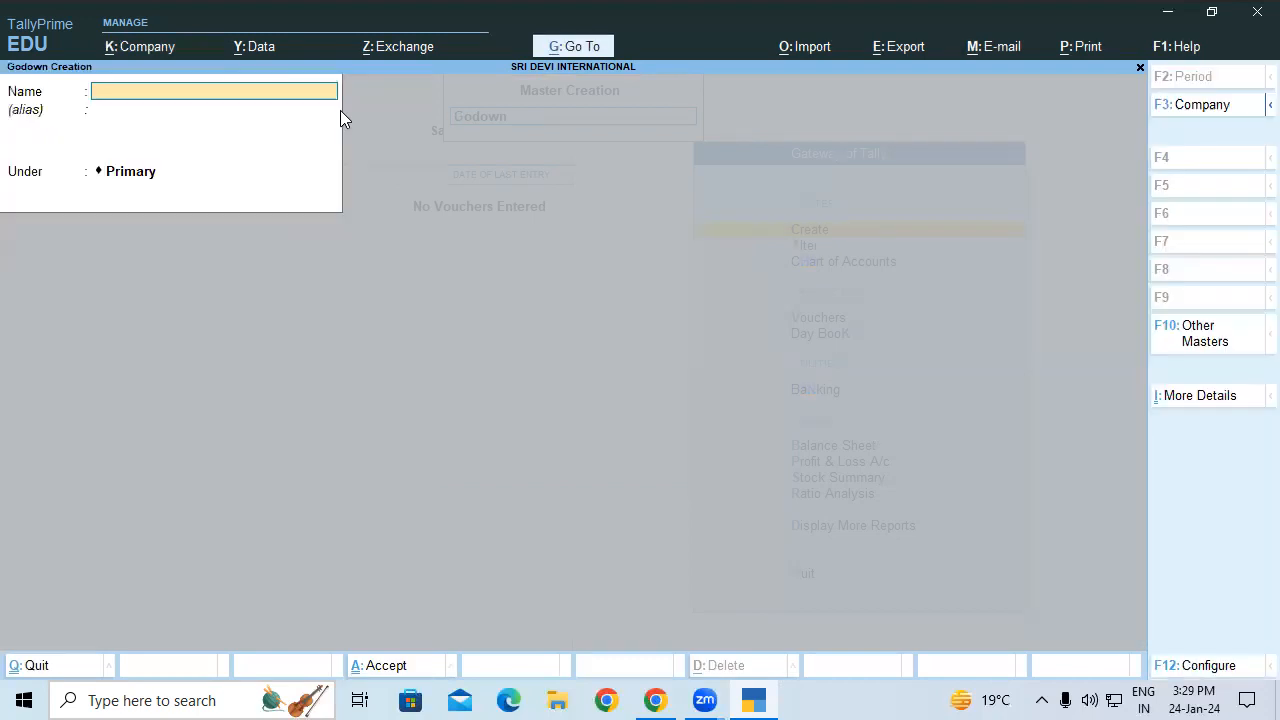
{"action": "type", "text": "P"}
{"action": "key", "text": "BackSpace"}
{"action": "type", "text": "Adrauna"}
{"action": "key", "text": "BackSpace"}
{"action": "key", "text": "BackSpace"}
{"action": "key", "text": "BackSpace"}
{"action": "key", "text": "BackSpace"}
{"action": "key", "text": "BackSpace"}
{"action": "key", "text": "BackSpace"}
{"action": "key", "text": "BackSpace"}
{"action": "type", "text": "Padrauna"}
{"action": "key", "text": "Return"}
{"action": "key", "text": "Return"}
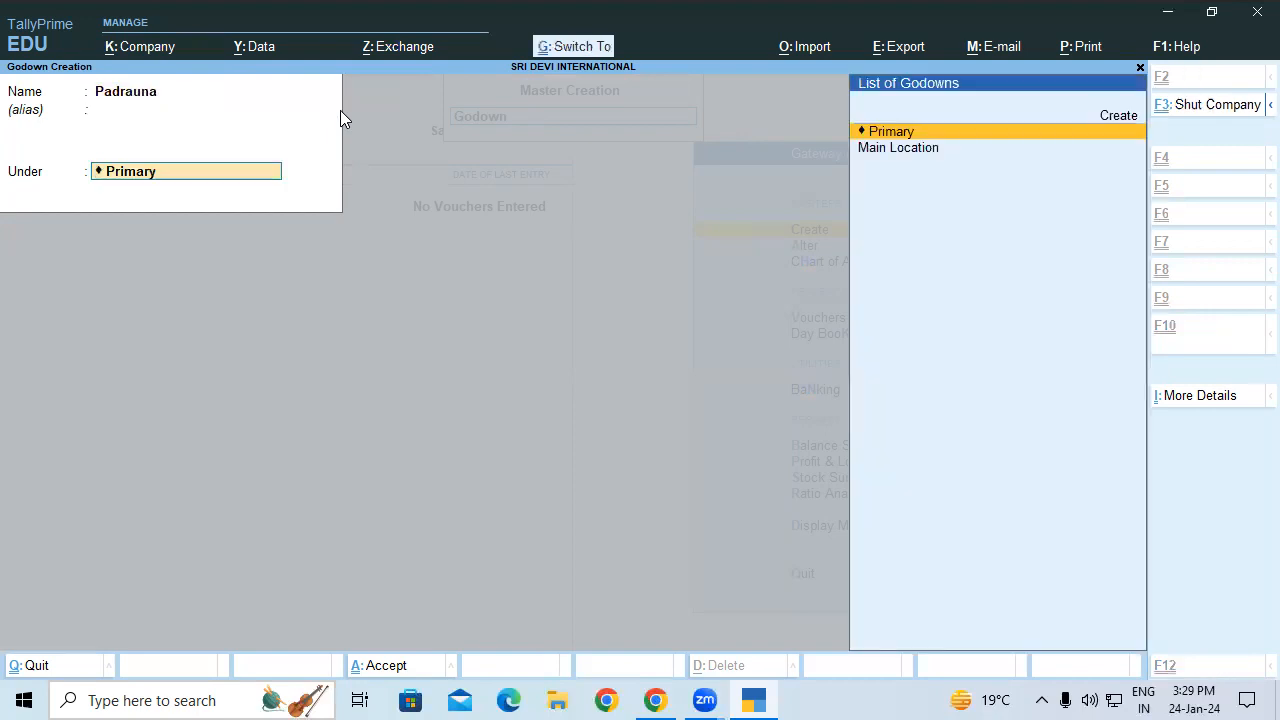
{"action": "key", "text": "ctrl+i"}
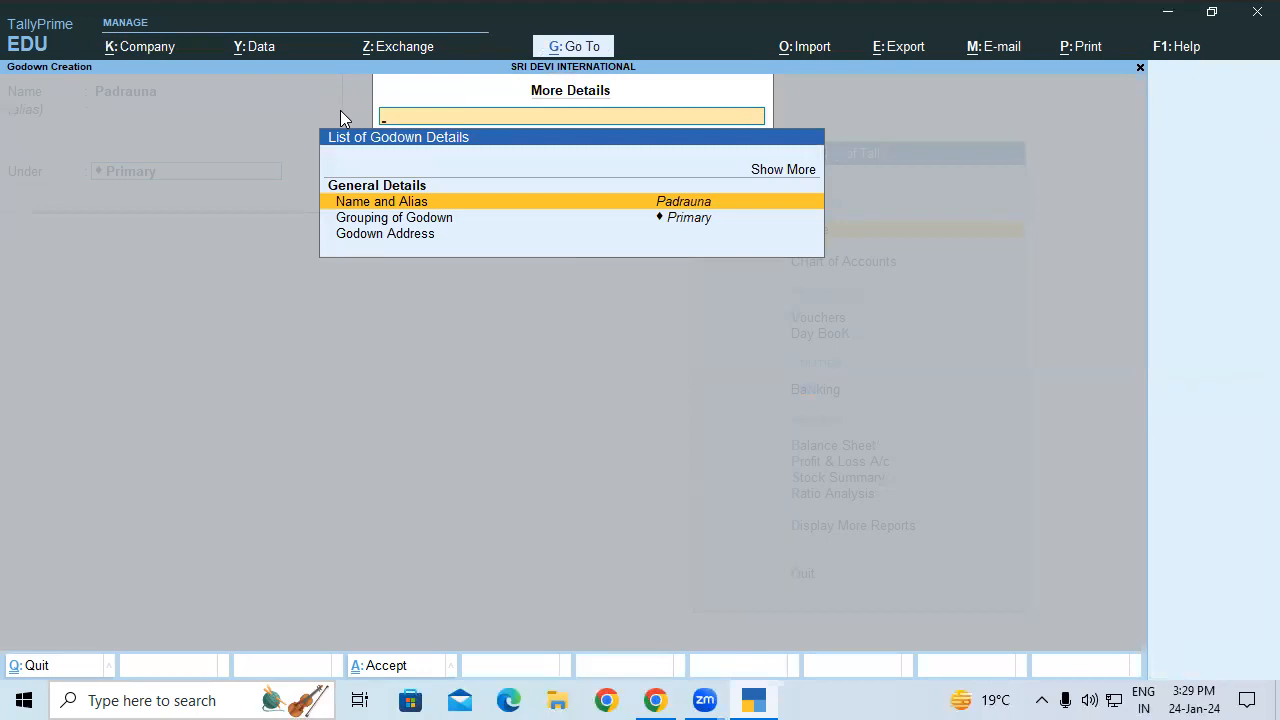
{"action": "key", "text": "Escape"}
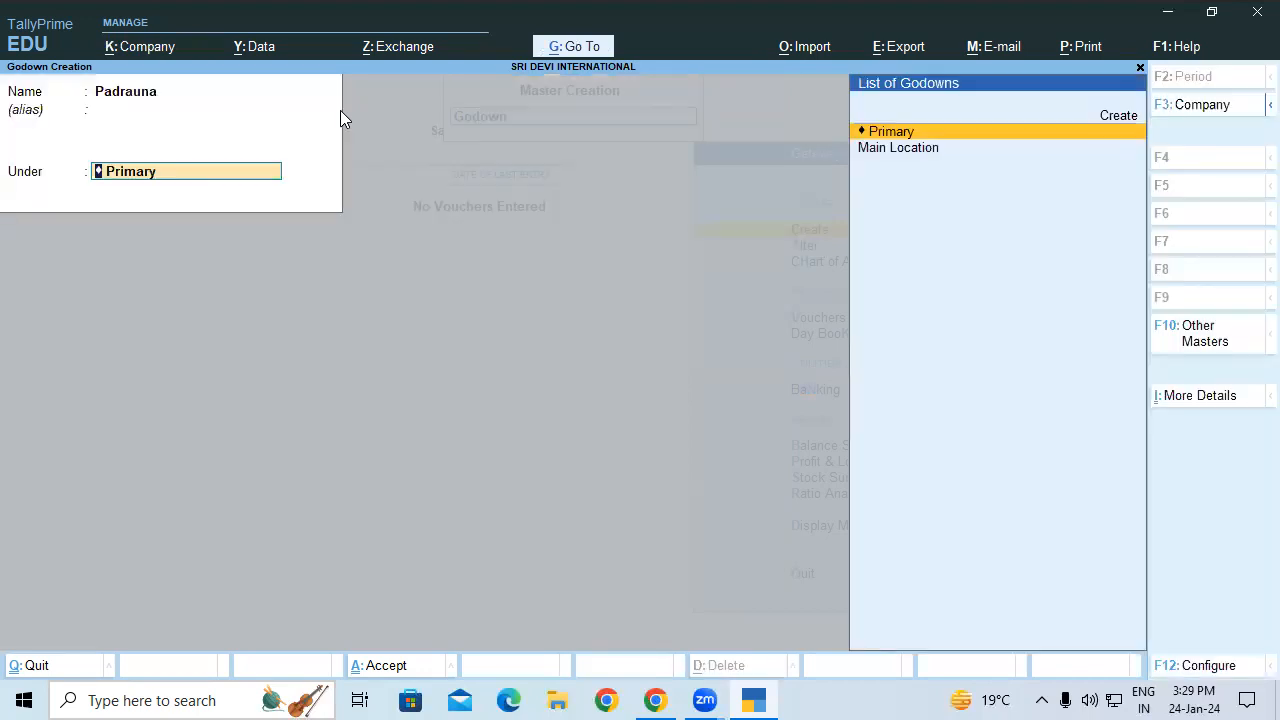
{"action": "key", "text": "Return"}
{"action": "key", "text": "Return"}
{"action": "type", "text": "Gkp"}
{"action": "key", "text": "Return"}
{"action": "key", "text": "Return"}
{"action": "key", "text": "Return"}
{"action": "key", "text": "Return"}
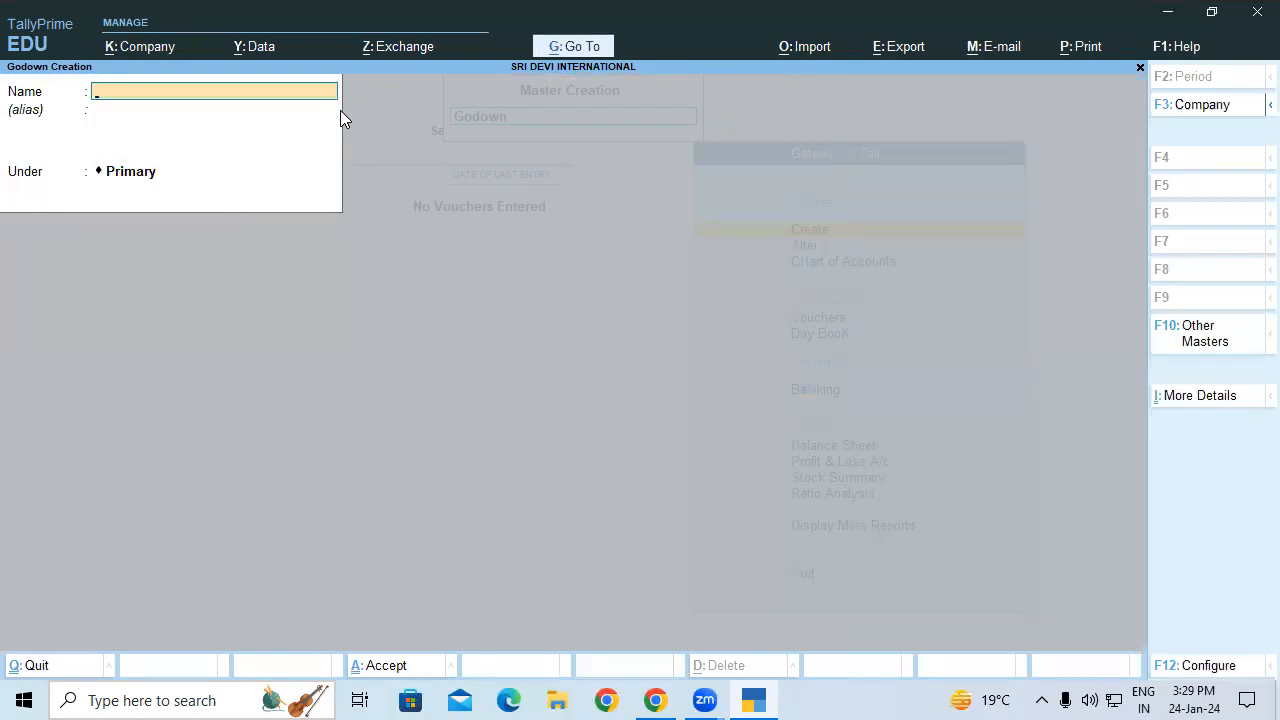
{"action": "key", "text": "Escape"}
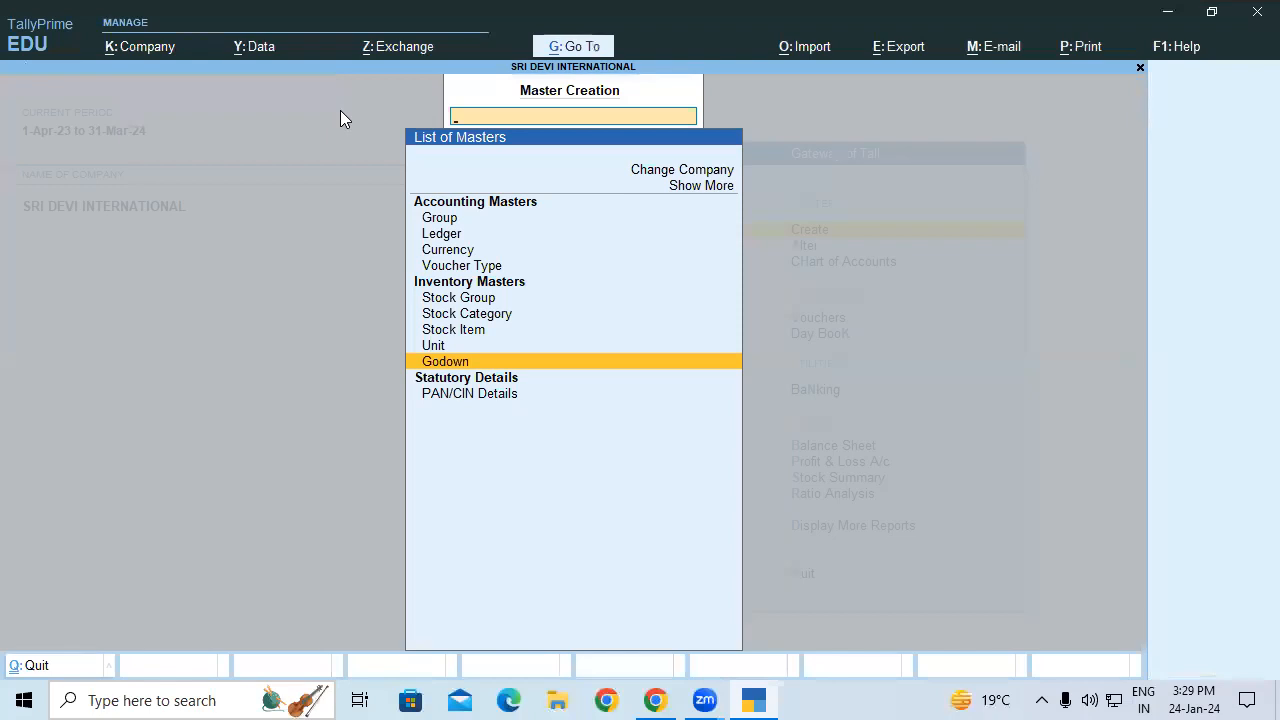
Step: Start Multi Create for stock categories from the Chart of Accounts list
{"action": "key", "text": "Escape"}
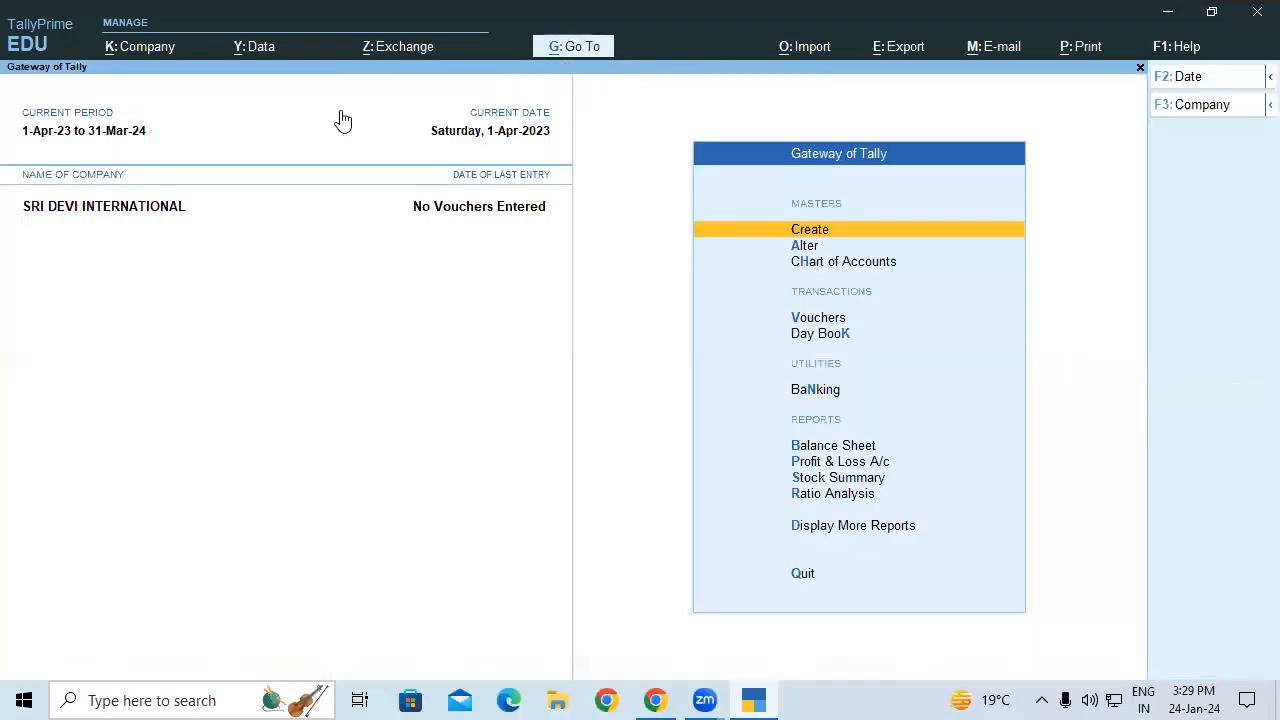
{"action": "key", "text": "Down"}
{"action": "key", "text": "Down"}
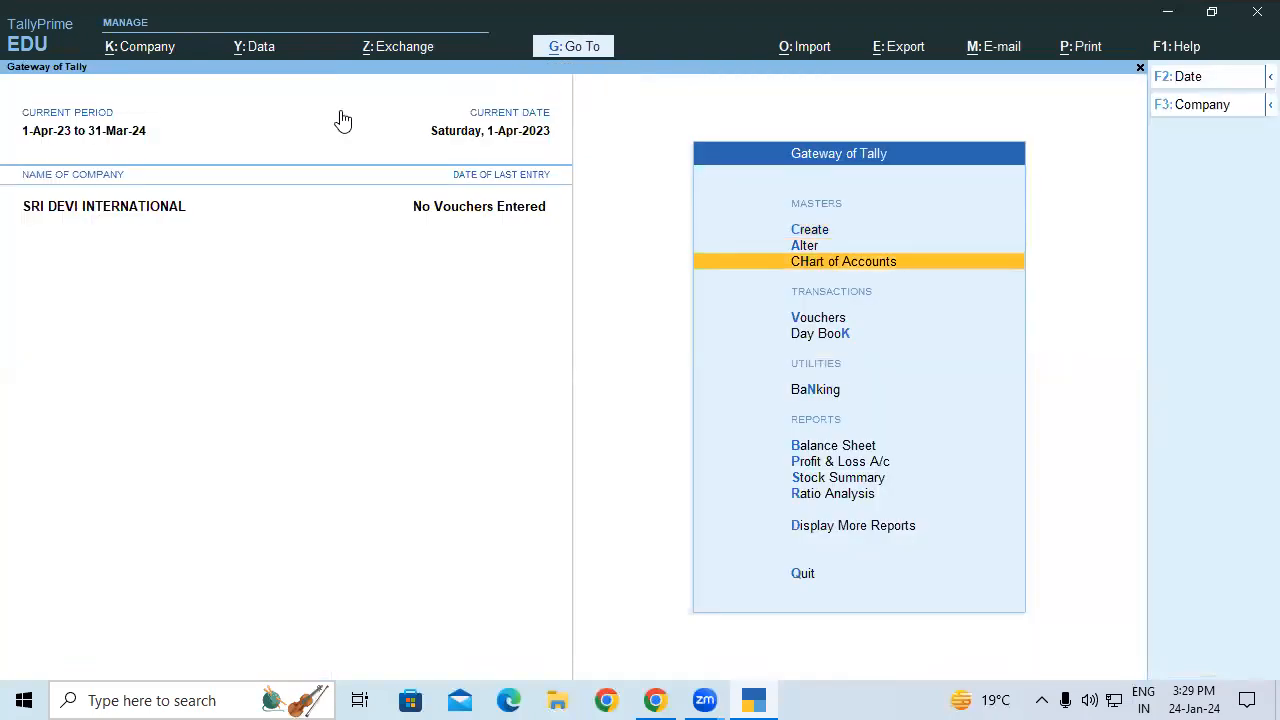
{"action": "key", "text": "Return"}
{"action": "key", "text": "Down"}
{"action": "key", "text": "Down"}
{"action": "key", "text": "Down"}
{"action": "key", "text": "Down"}
{"action": "key", "text": "Down"}
{"action": "key", "text": "Down"}
{"action": "key", "text": "Down"}
{"action": "key", "text": "Down"}
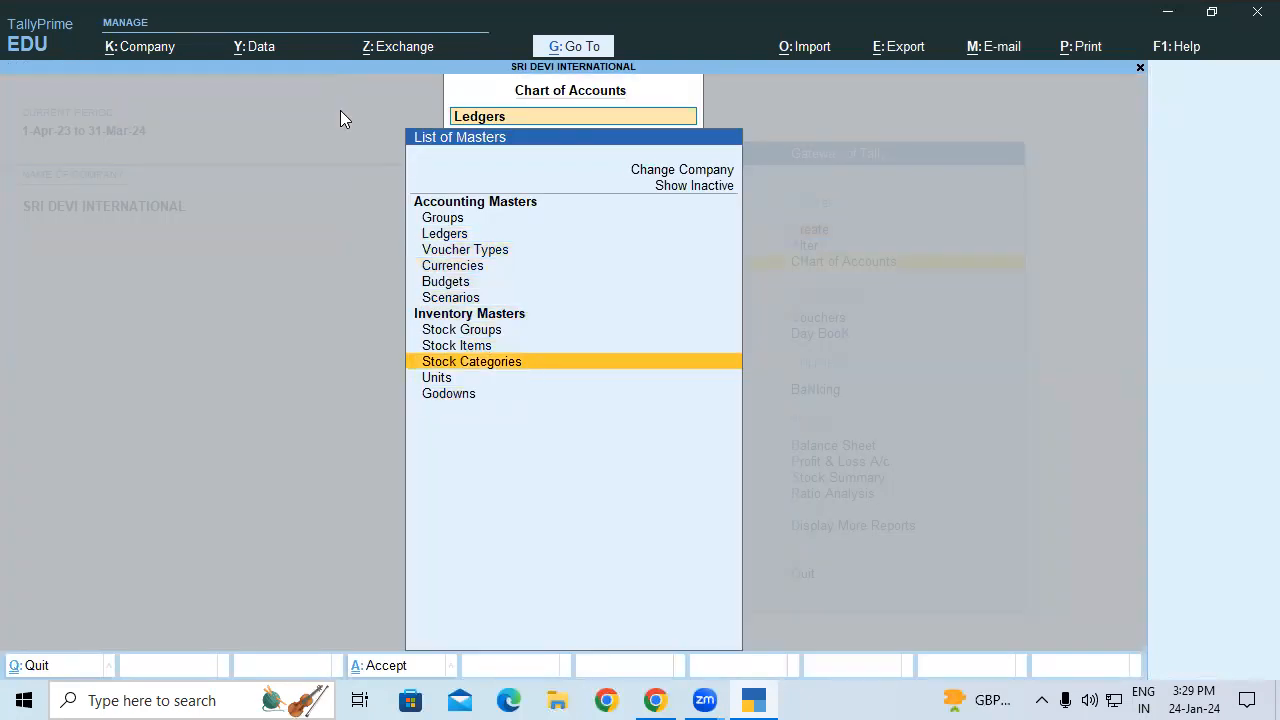
{"action": "key", "text": "Return"}
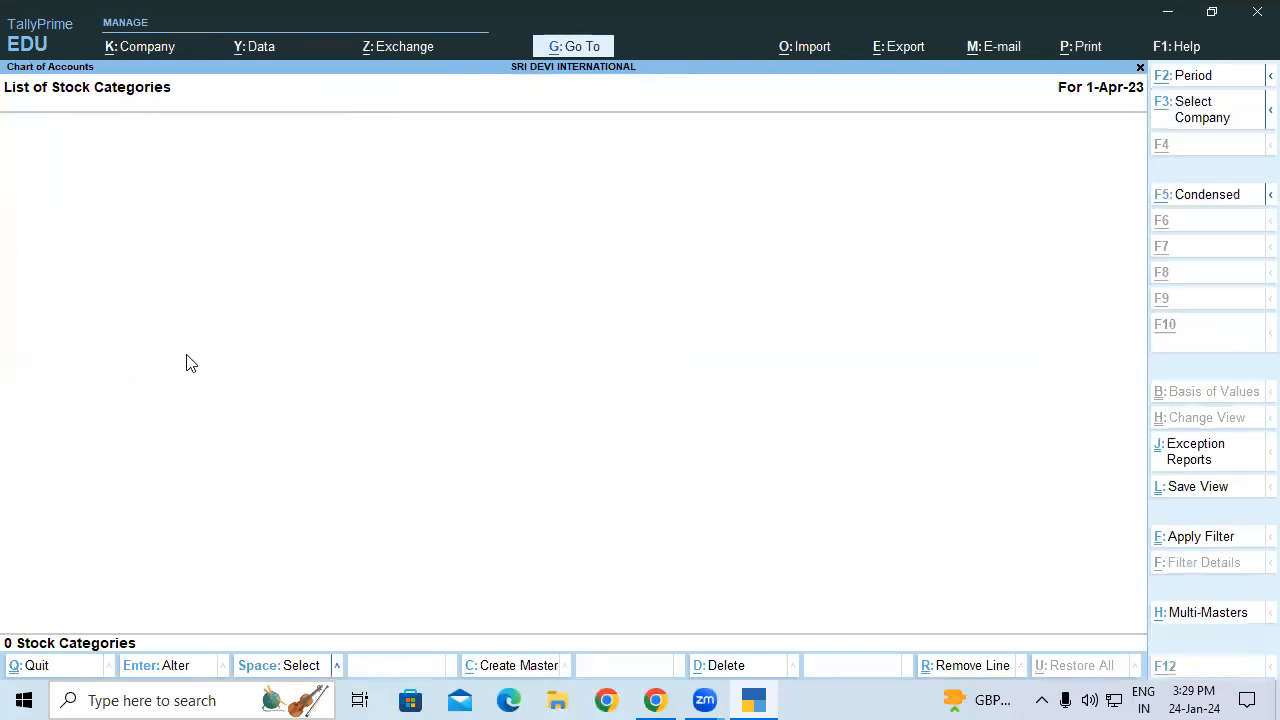
{"action": "key", "text": "alt+h"}
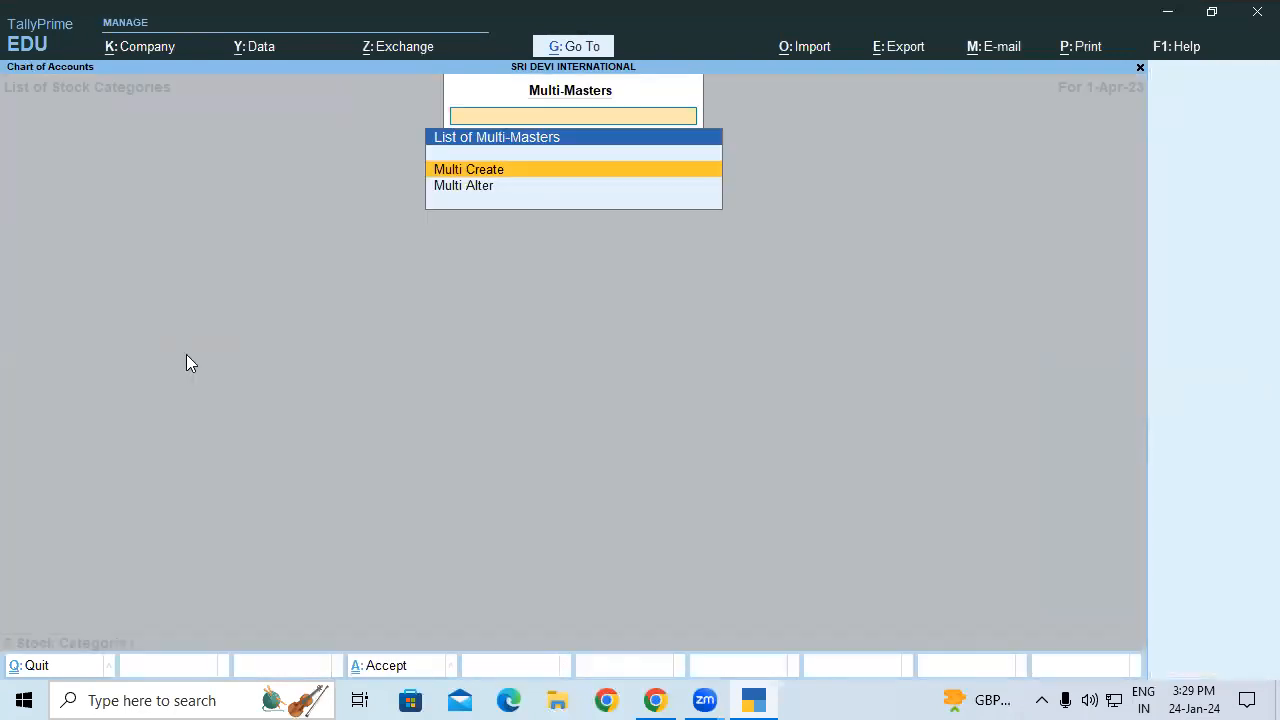
{"action": "key", "text": "Return"}
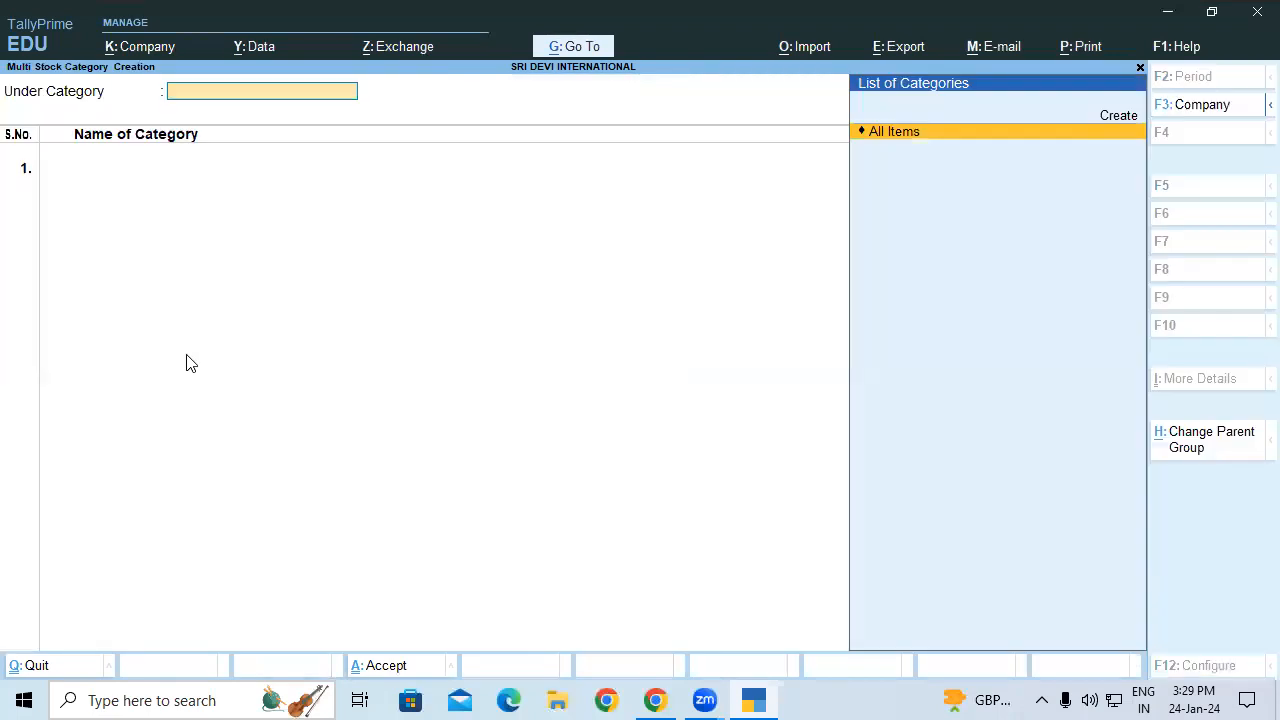
{"action": "key", "text": "Return"}
Step: Enter categories Top Load, Front Load, Matic Top Load Powder and Matic Front Load Powder under Primary
{"action": "type", "text": "T"}
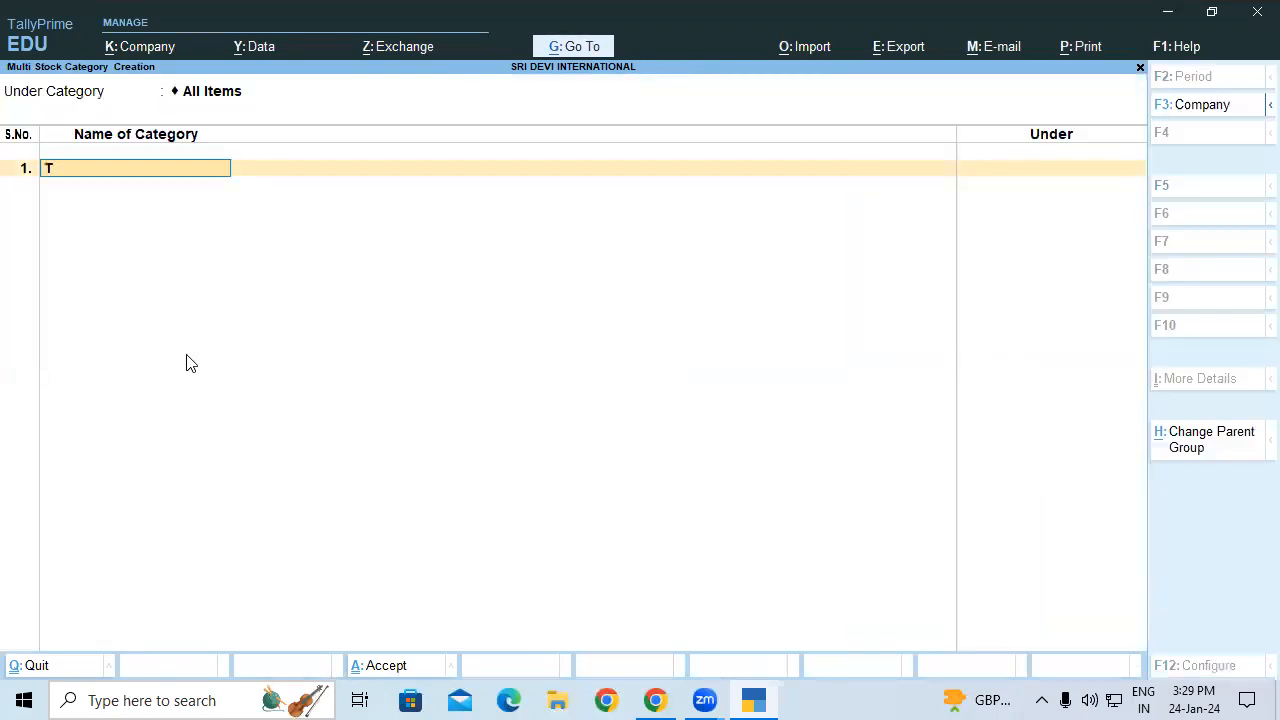
{"action": "type", "text": "op Load"}
{"action": "key", "text": "Return"}
{"action": "key", "text": "Return"}
{"action": "type", "text": "Front Load"}
{"action": "key", "text": "Return"}
{"action": "key", "text": "Return"}
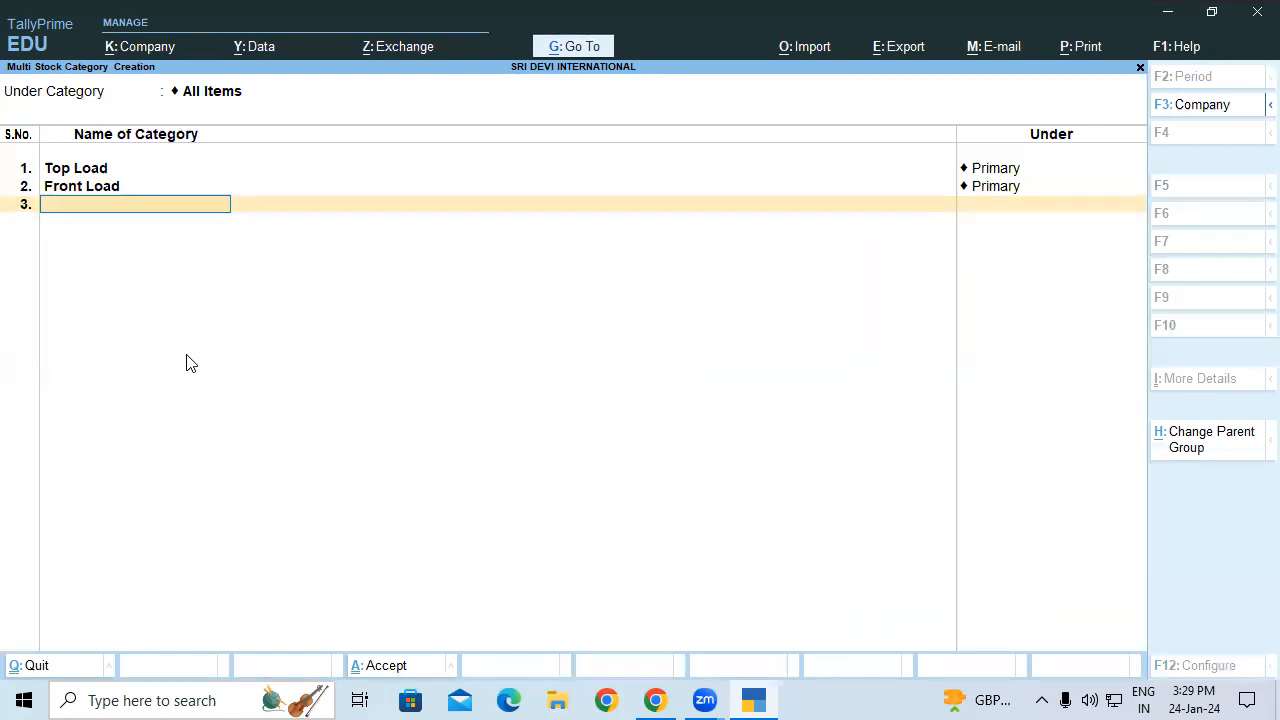
{"action": "type", "text": "Matic top Load Powder"}
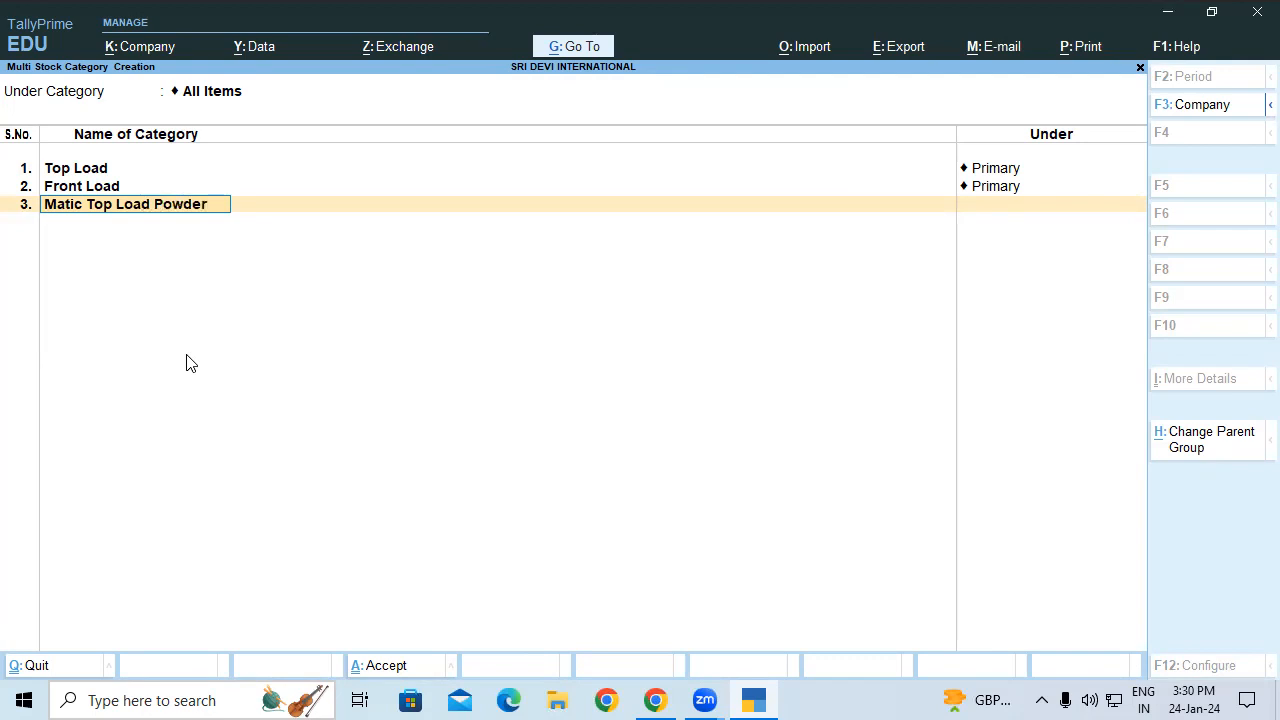
{"action": "key", "text": "Return"}
{"action": "key", "text": "Return"}
{"action": "type", "text": "Matic front Load Powder"}
{"action": "key", "text": "Return"}
{"action": "key", "text": "Return"}
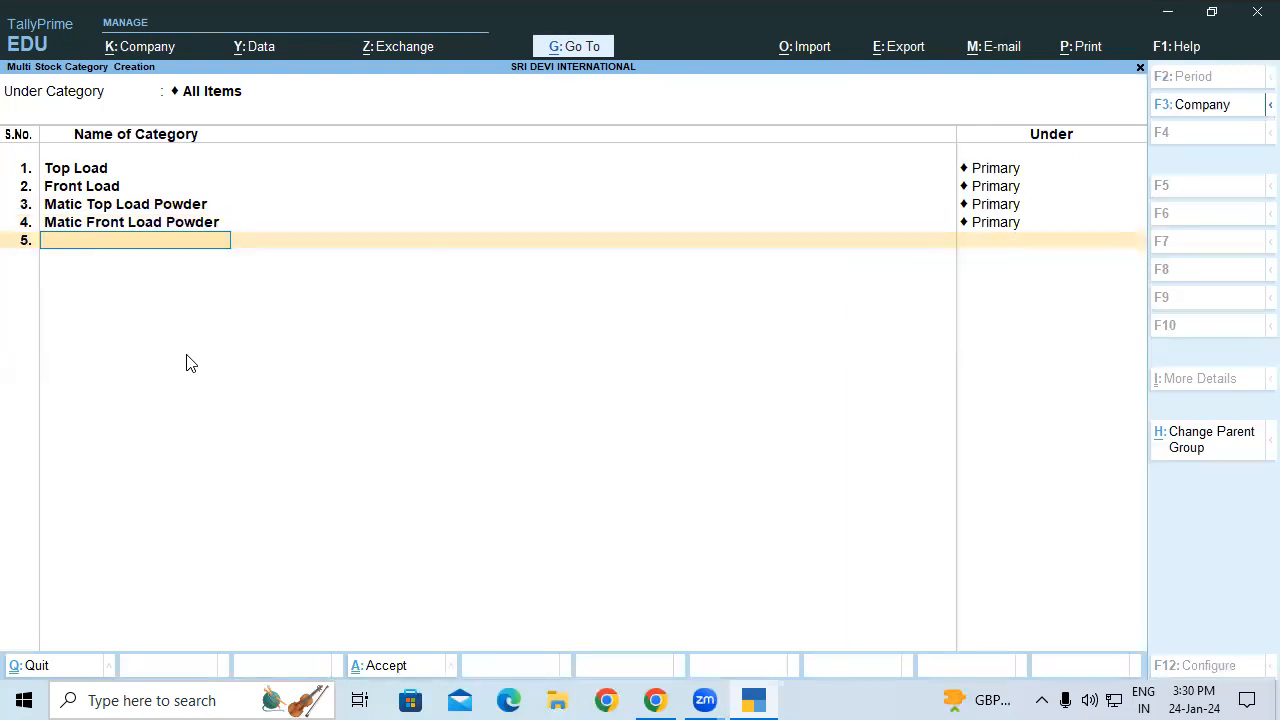
{"action": "key", "text": "Return"}
{"action": "key", "text": "Return"}
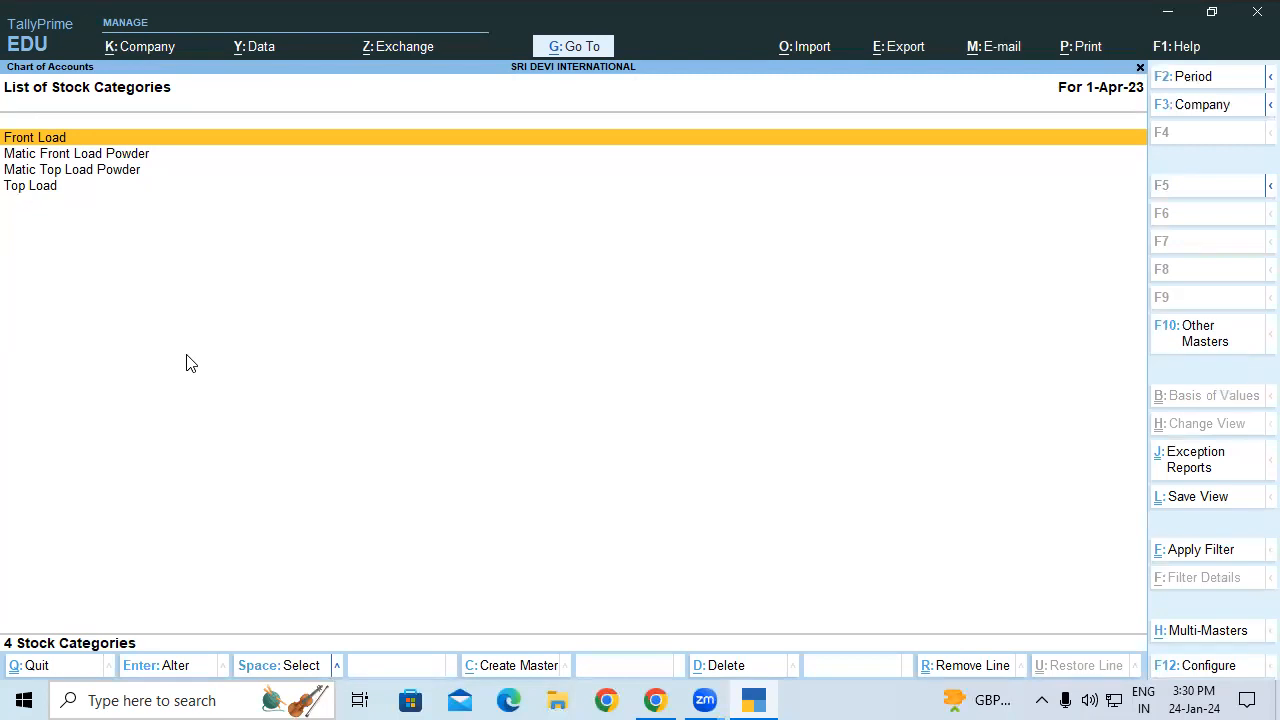
Step: Go to the Stock Items list and start Multi Create for stock items
{"action": "key", "text": "Escape"}
{"action": "key", "text": "Up"}
{"action": "key", "text": "Return"}
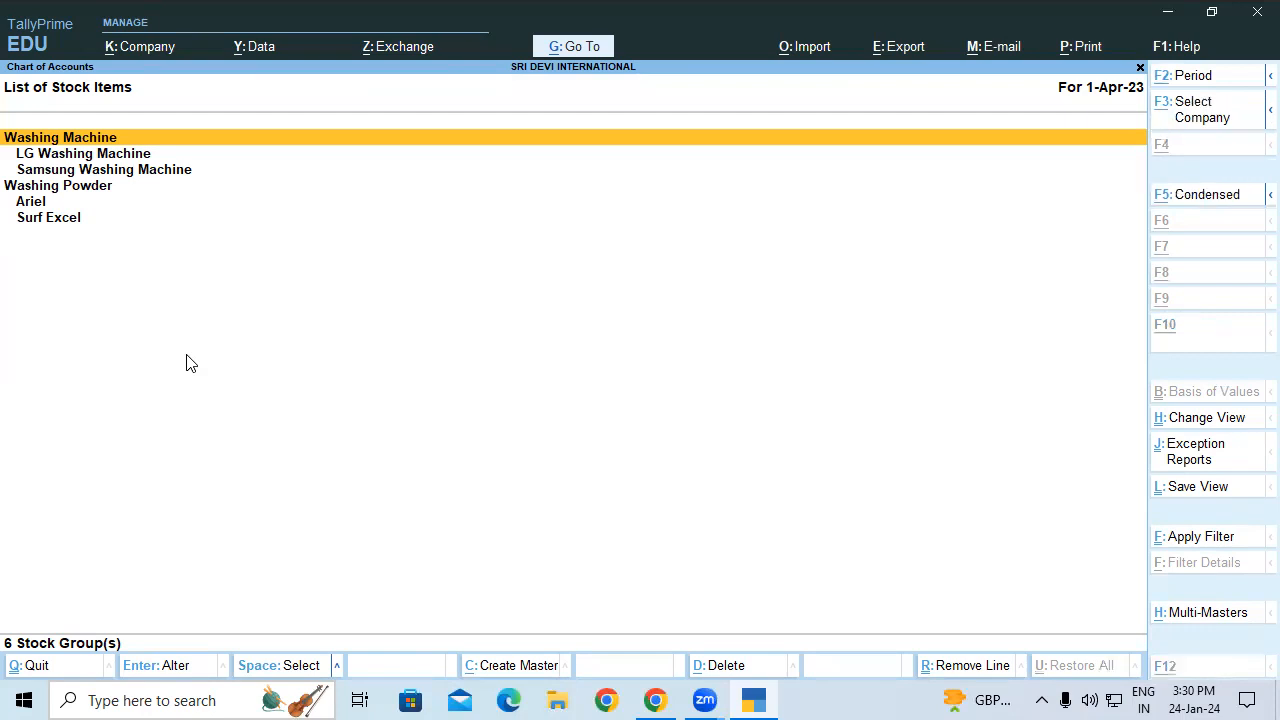
{"action": "key", "text": "alt+h"}
{"action": "key", "text": "Return"}
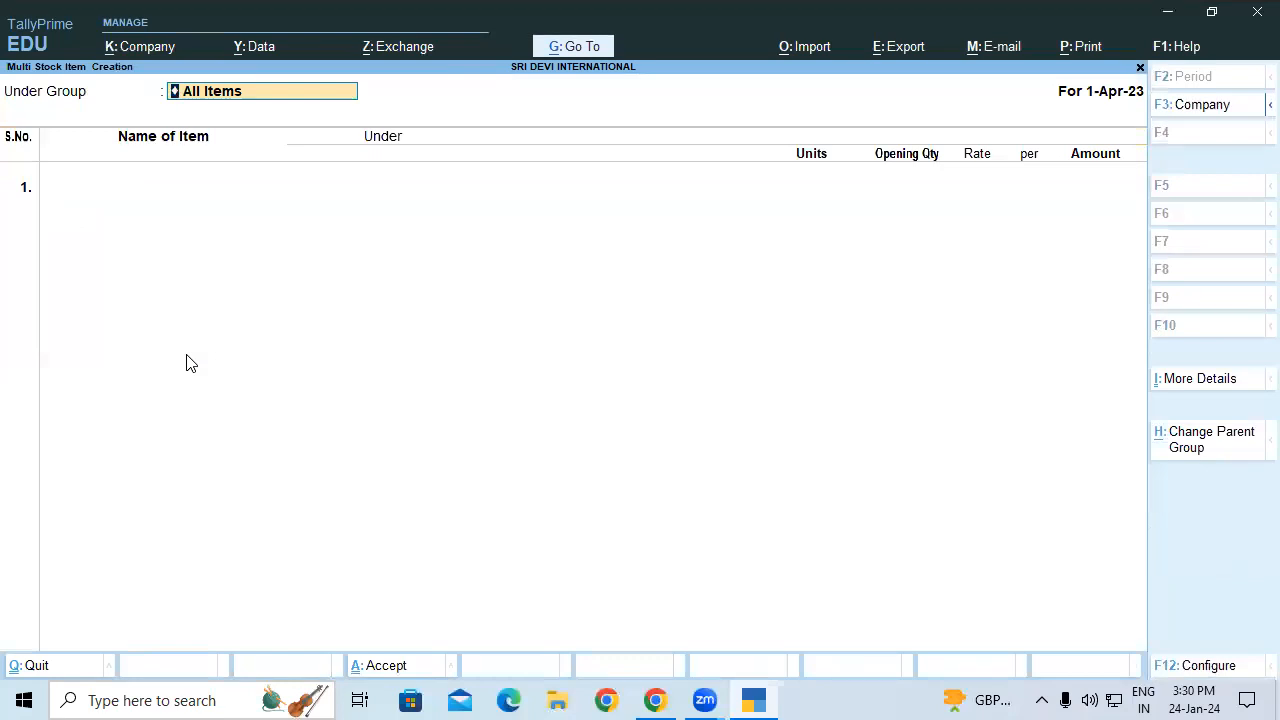
Step: Keep All Items as the group and set both F12 options to Yes, including stock category display
{"action": "key", "text": "Return"}
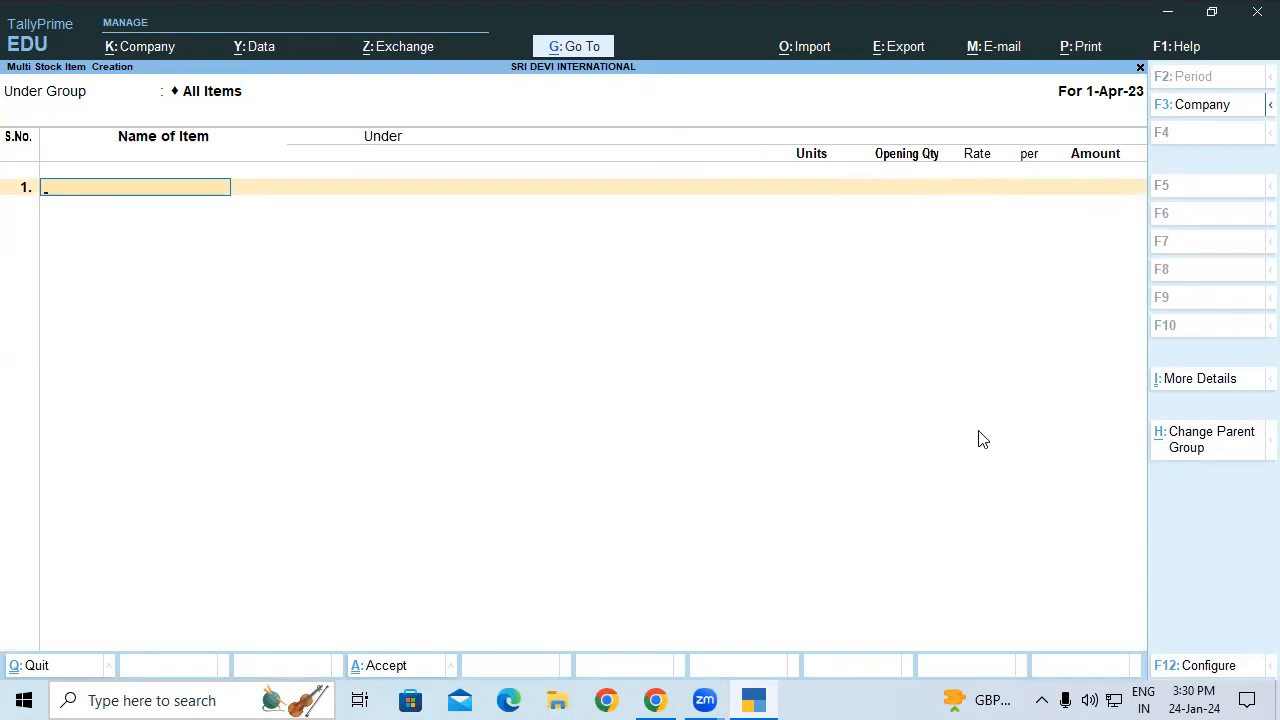
{"action": "key", "text": "F12"}
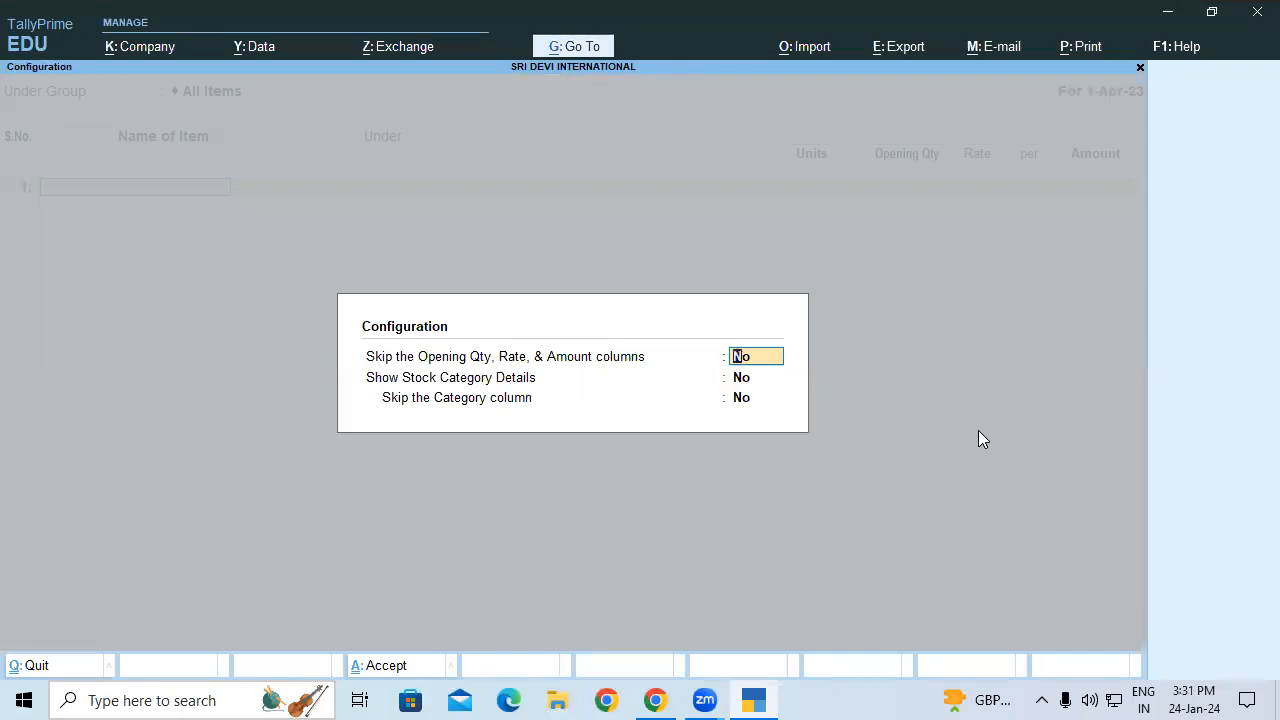
{"action": "type", "text": "y"}
{"action": "key", "text": "Return"}
{"action": "type", "text": "y"}
{"action": "key", "text": "Return"}
{"action": "key", "text": "Return"}
{"action": "key", "text": "Return"}
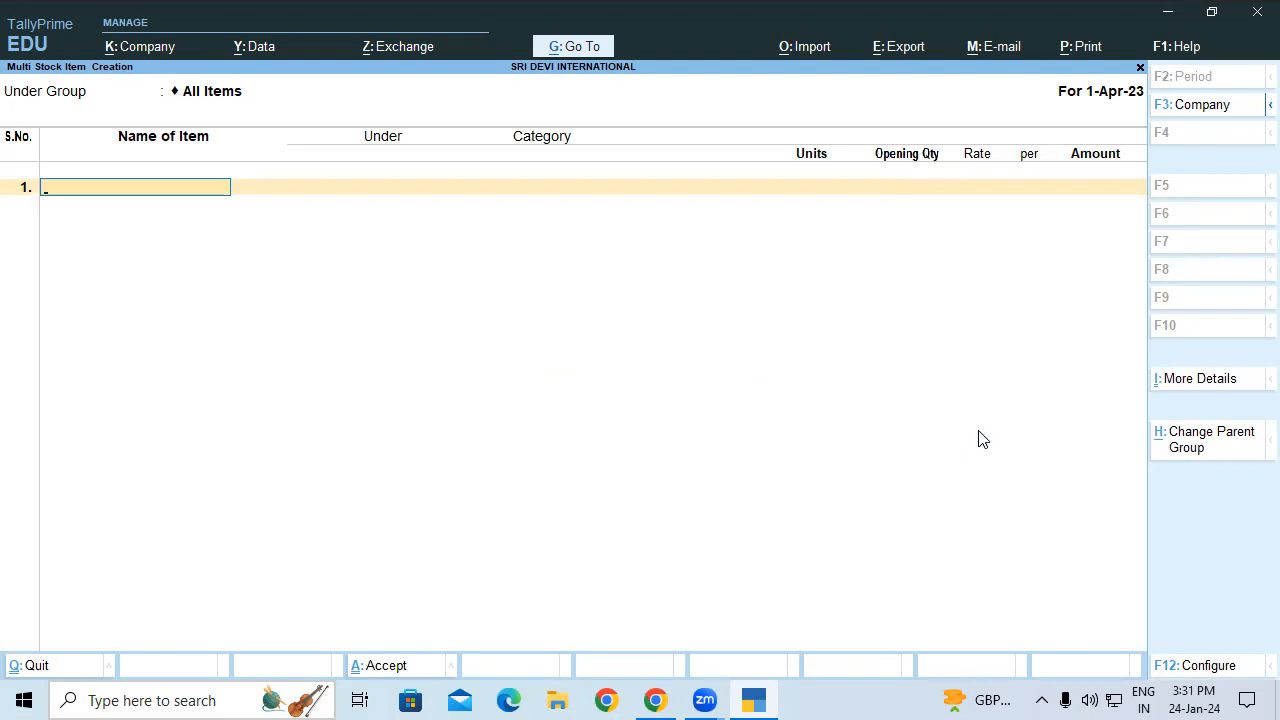
Step: Enter LG 6 Kg Top Load Wm under LG Washing Machine, category Top Load, unit Nos
{"action": "type", "text": "LG 6 Kg Top Load Wm"}
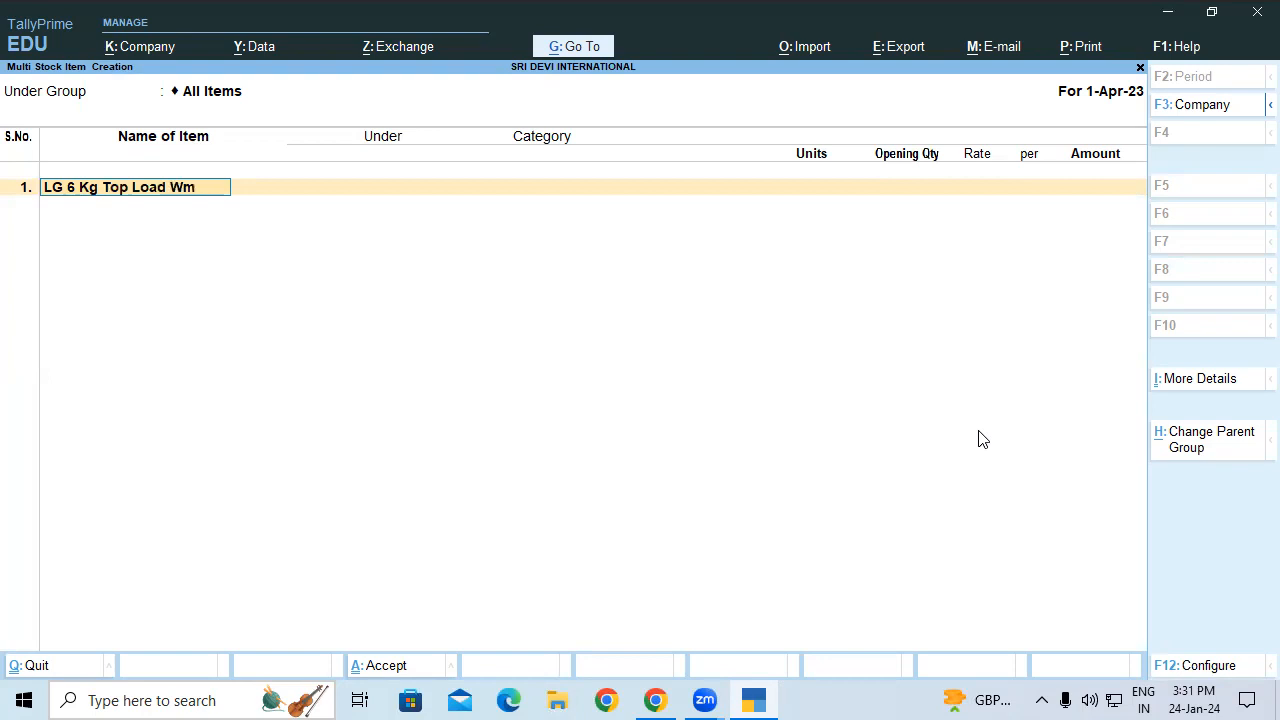
{"action": "key", "text": "Return"}
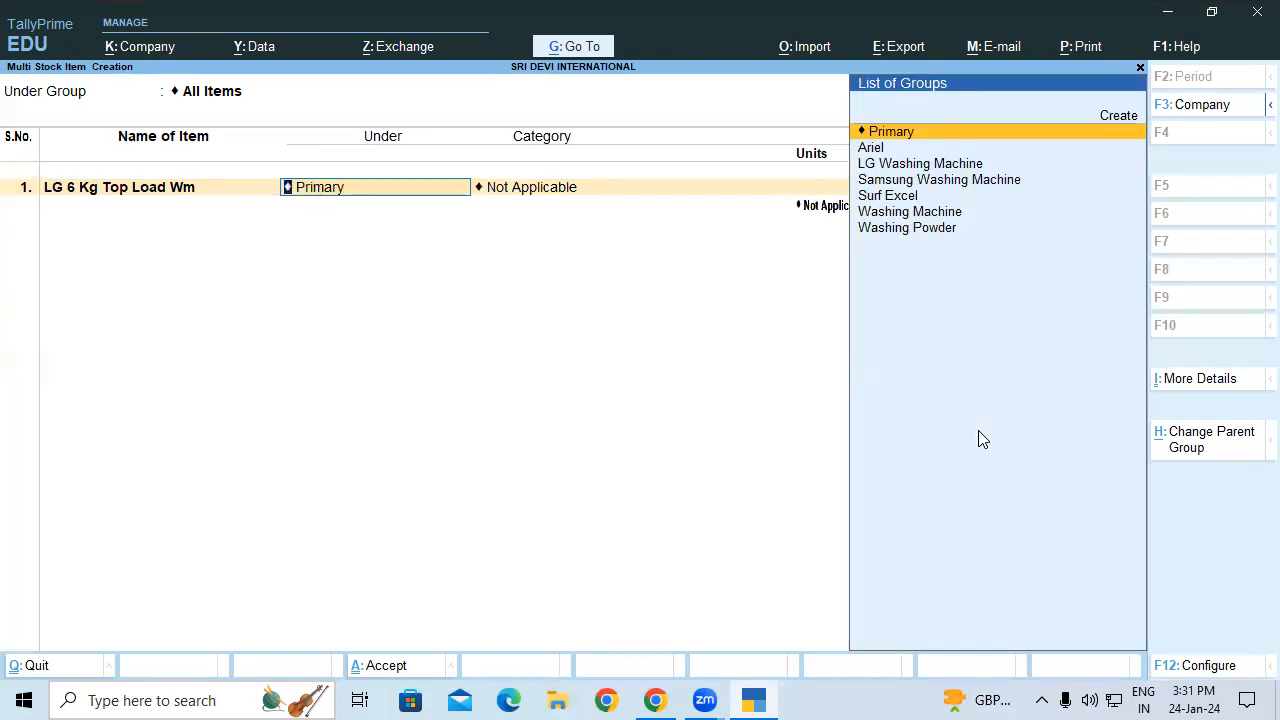
{"action": "type", "text": "LG"}
{"action": "key", "text": "Return"}
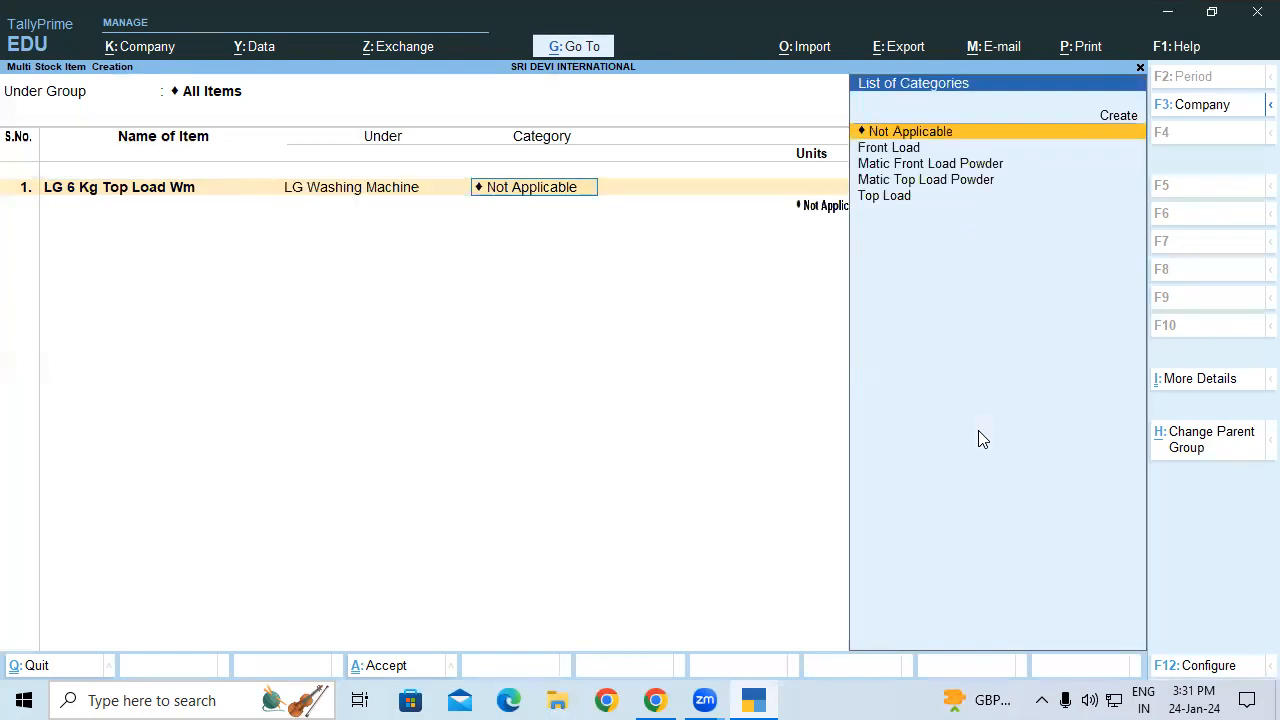
{"action": "key", "text": "Down"}
{"action": "key", "text": "Down"}
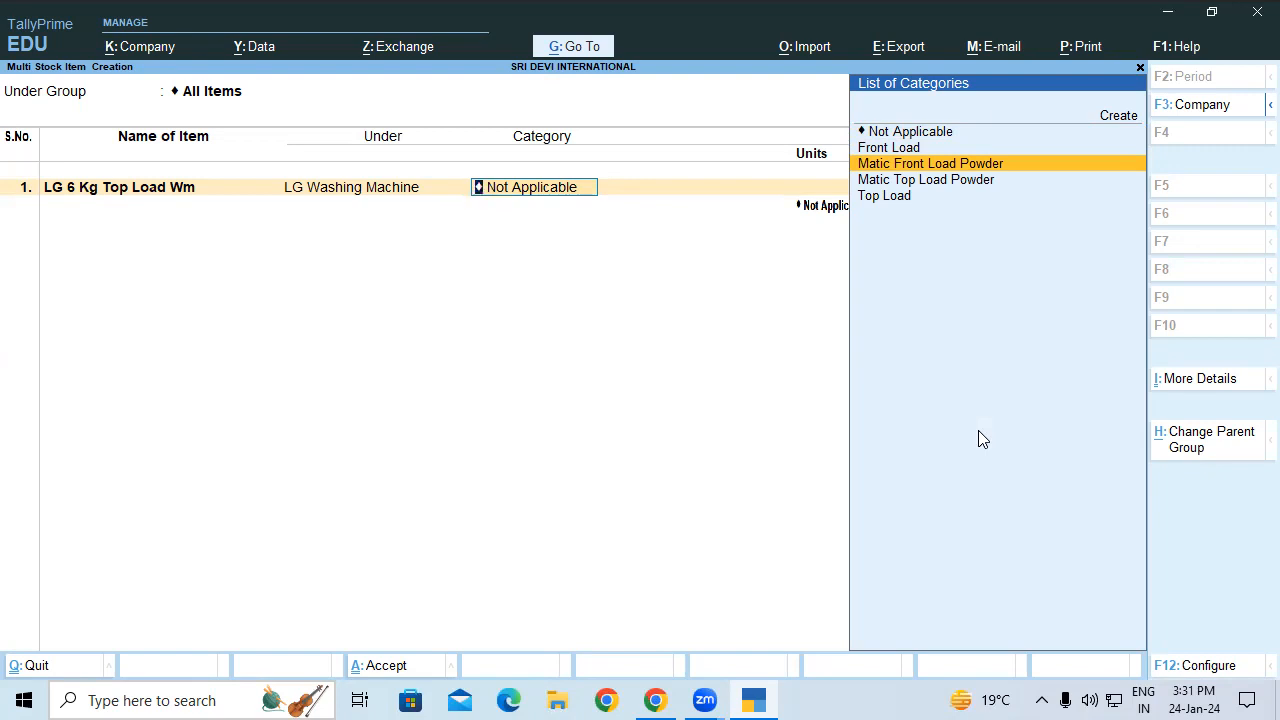
{"action": "key", "text": "Up"}
{"action": "key", "text": "Down"}
{"action": "key", "text": "Down"}
{"action": "key", "text": "Down"}
{"action": "key", "text": "Return"}
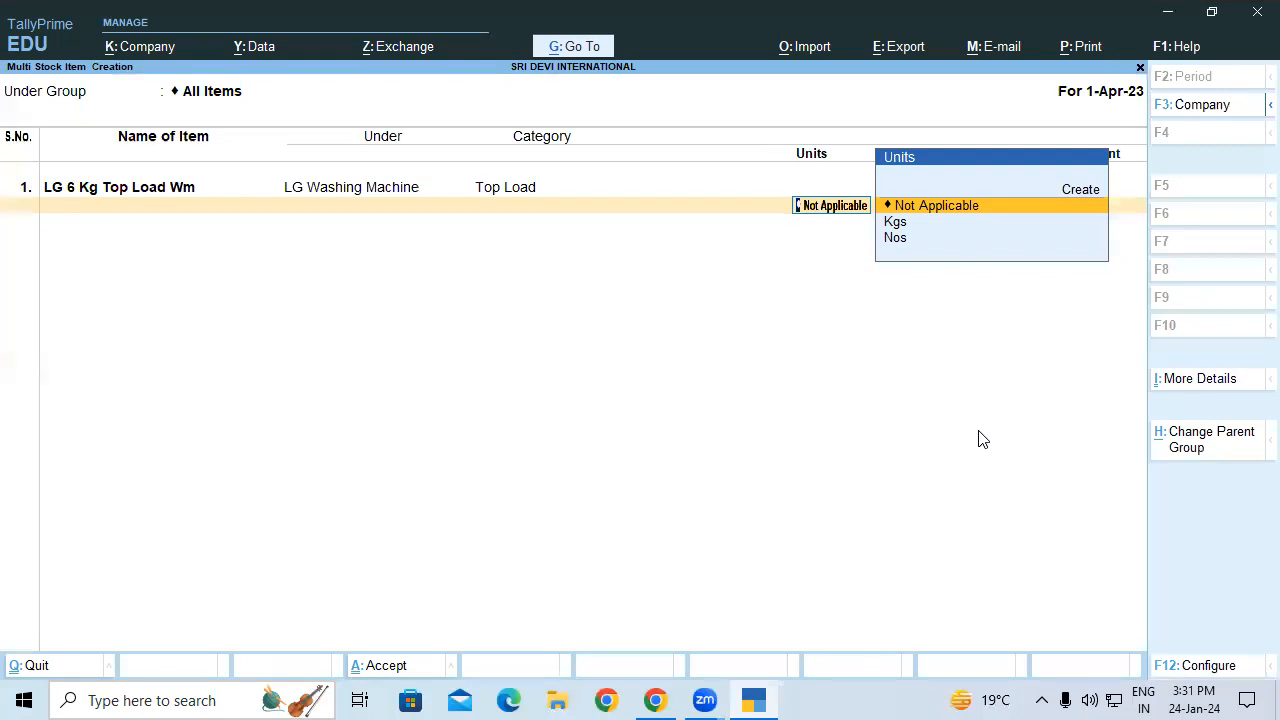
{"action": "key", "text": "Down"}
{"action": "key", "text": "Down"}
{"action": "key", "text": "Return"}
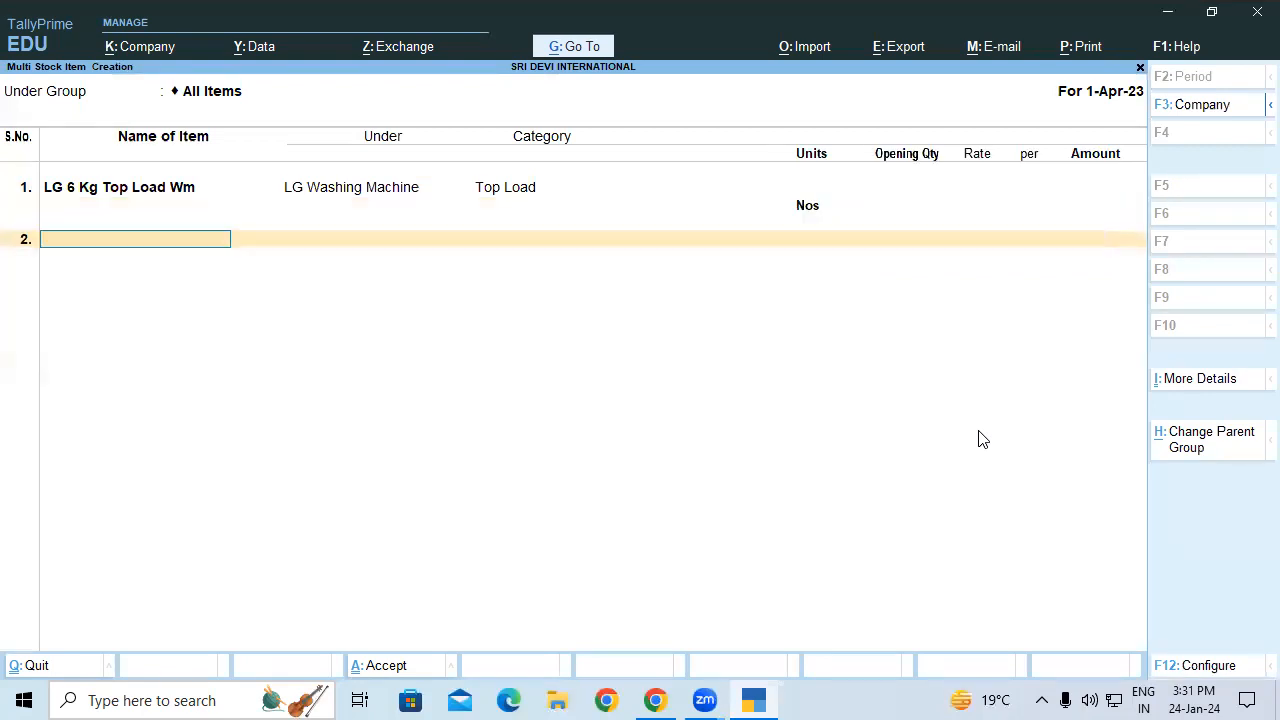
Step: Enter LG 6kg Front Load Wm under LG Washing Machine, category Front Load, unit Nos
{"action": "type", "text": "LG 6kg Front Load Wm"}
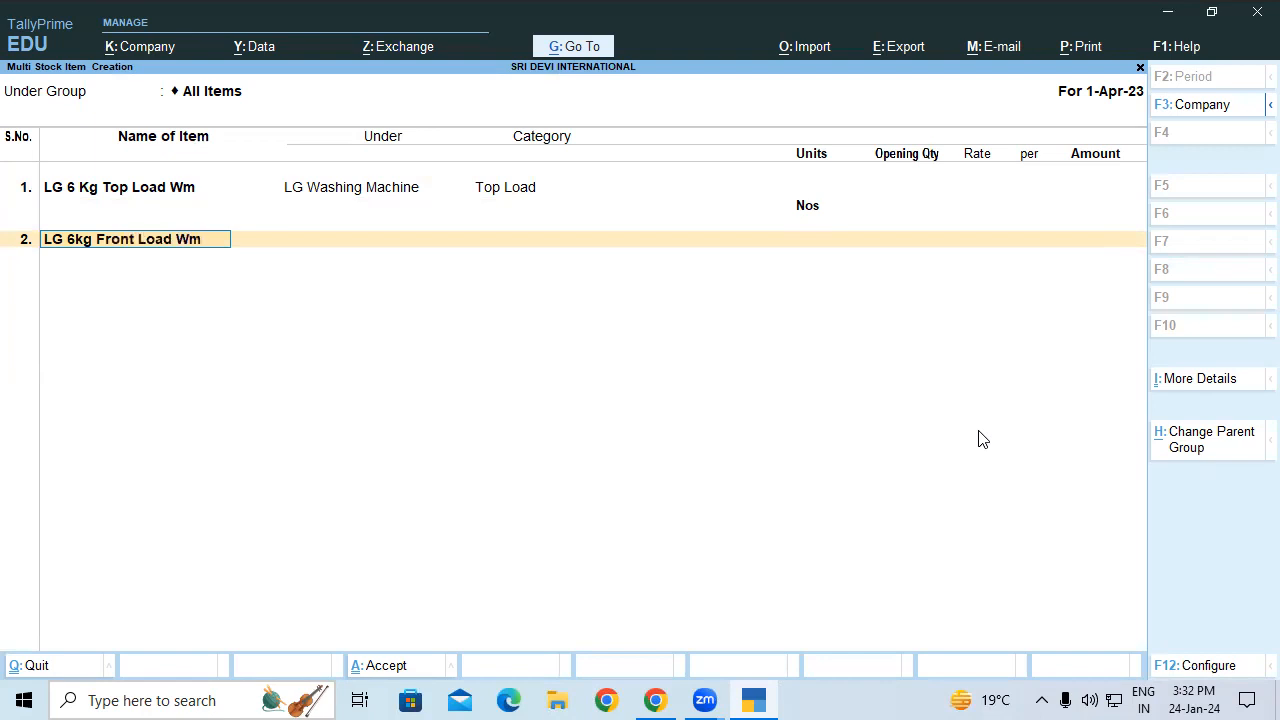
{"action": "key", "text": "Return"}
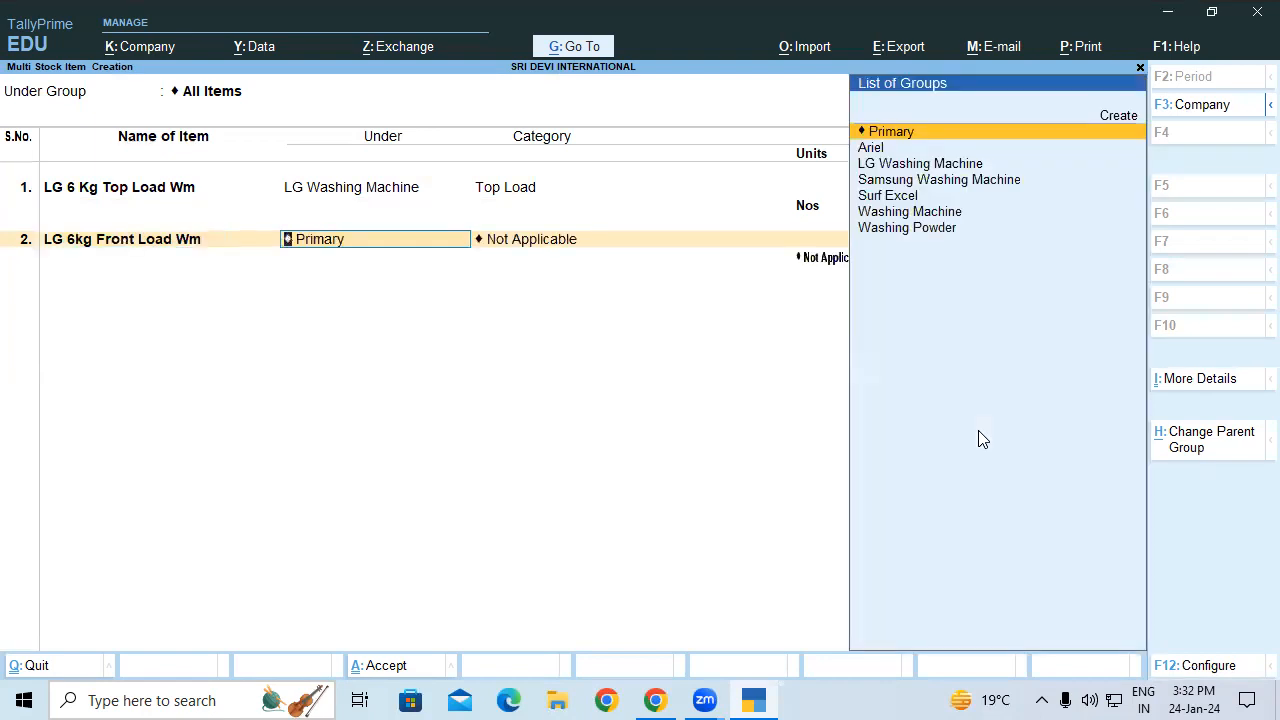
{"action": "type", "text": "L"}
{"action": "key", "text": "Return"}
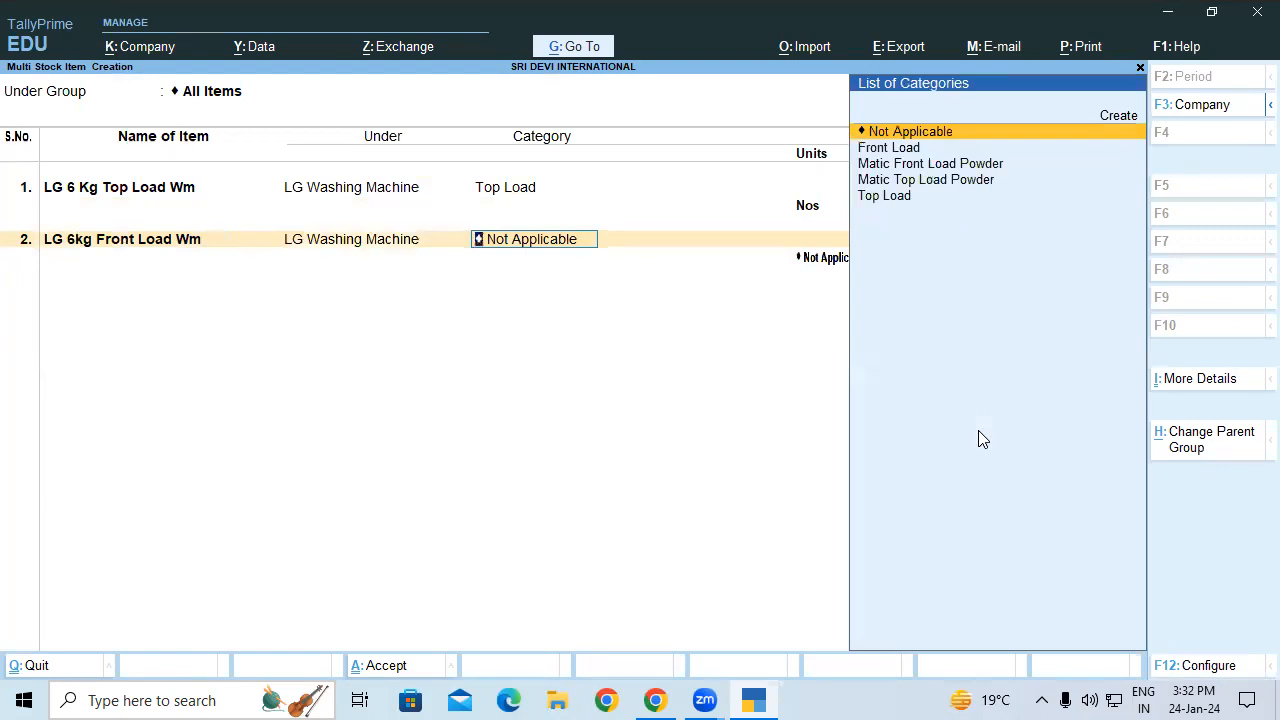
{"action": "type", "text": "F"}
{"action": "key", "text": "Return"}
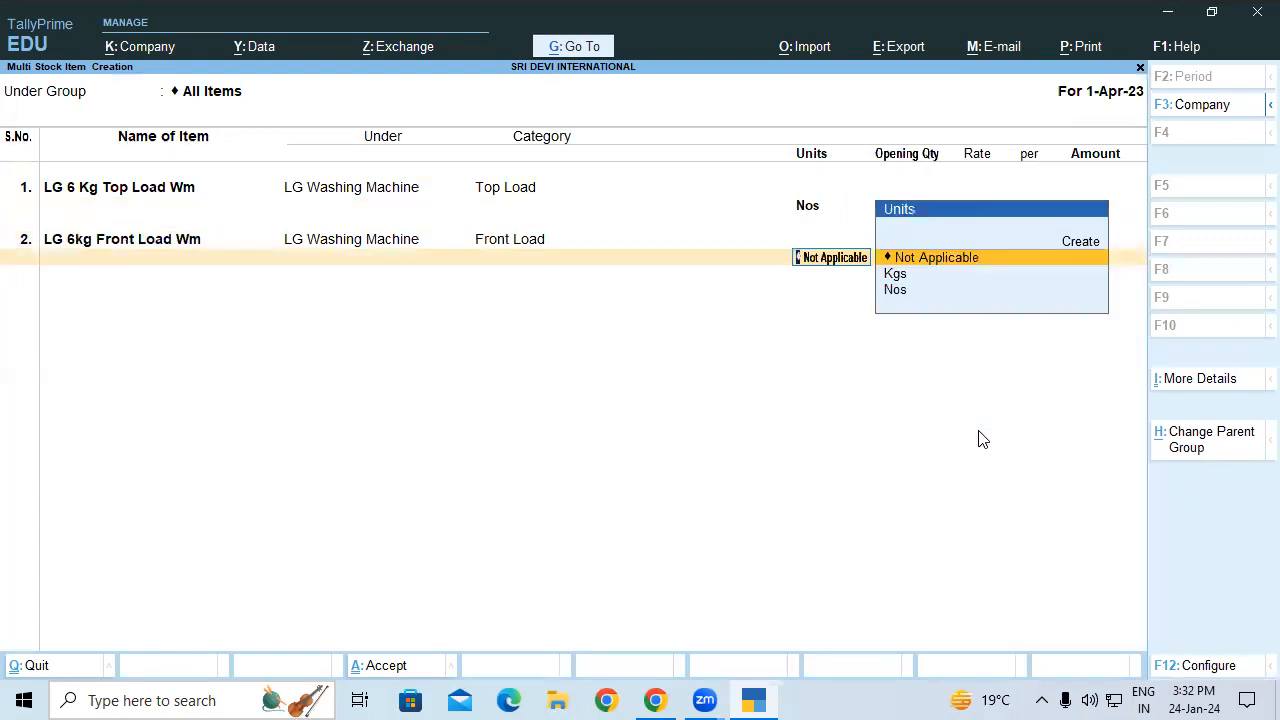
{"action": "key", "text": "Down"}
{"action": "key", "text": "Down"}
{"action": "key", "text": "Return"}
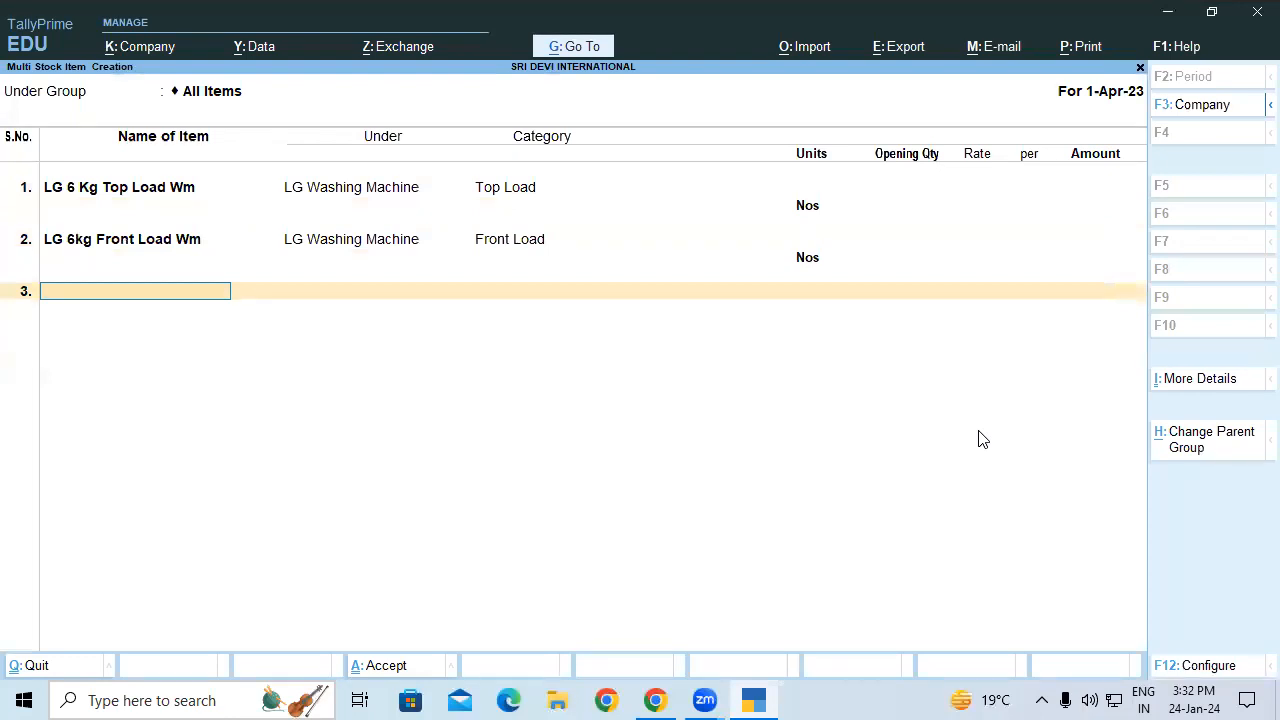
Step: Add LG 8 Kg Top Load Wm under LG Washing Machine, category Top Load, unit Nos
{"action": "type", "text": "LG 8 Kg Top Load Wm"}
{"action": "key", "text": "Return"}
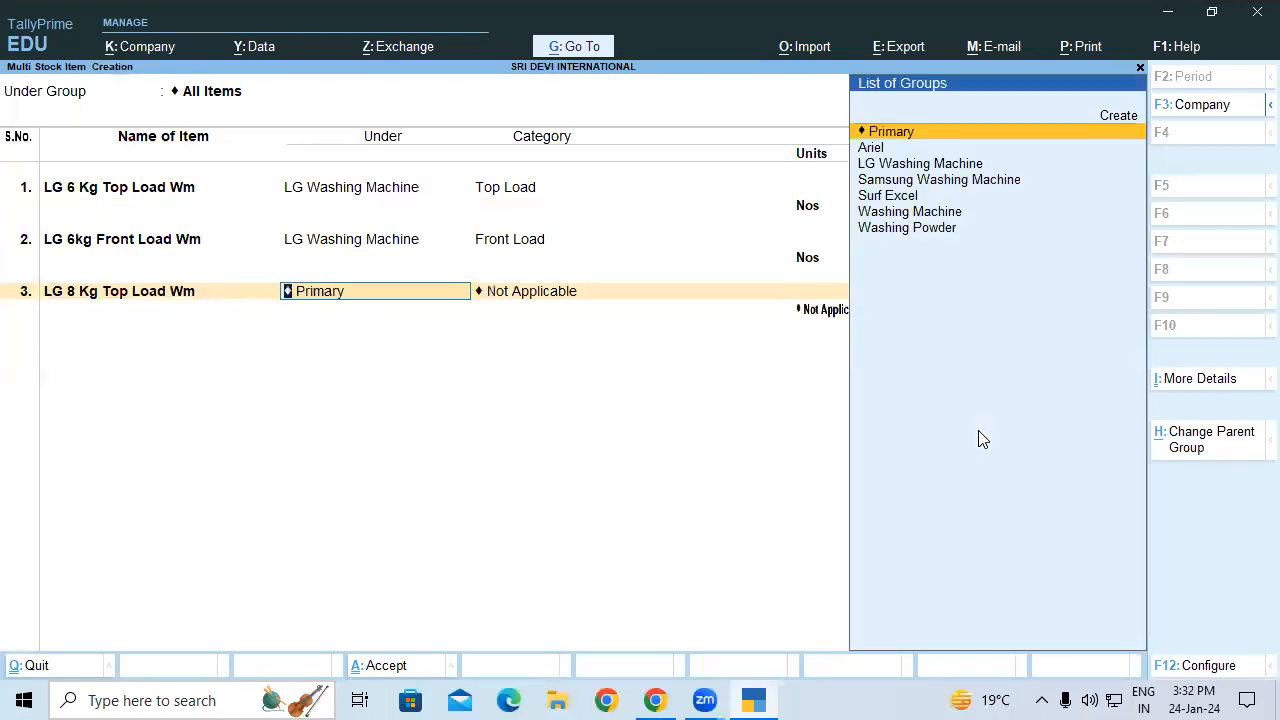
{"action": "type", "text": "L"}
{"action": "key", "text": "Return"}
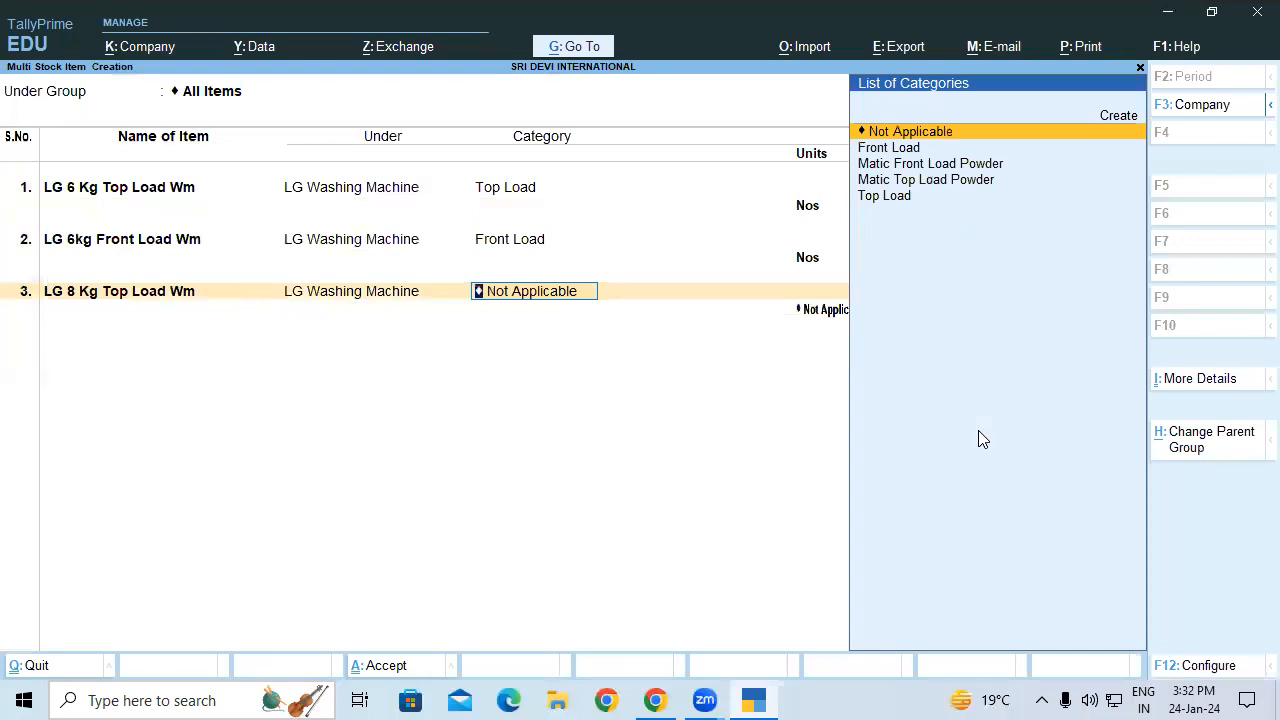
{"action": "type", "text": "T"}
{"action": "key", "text": "Return"}
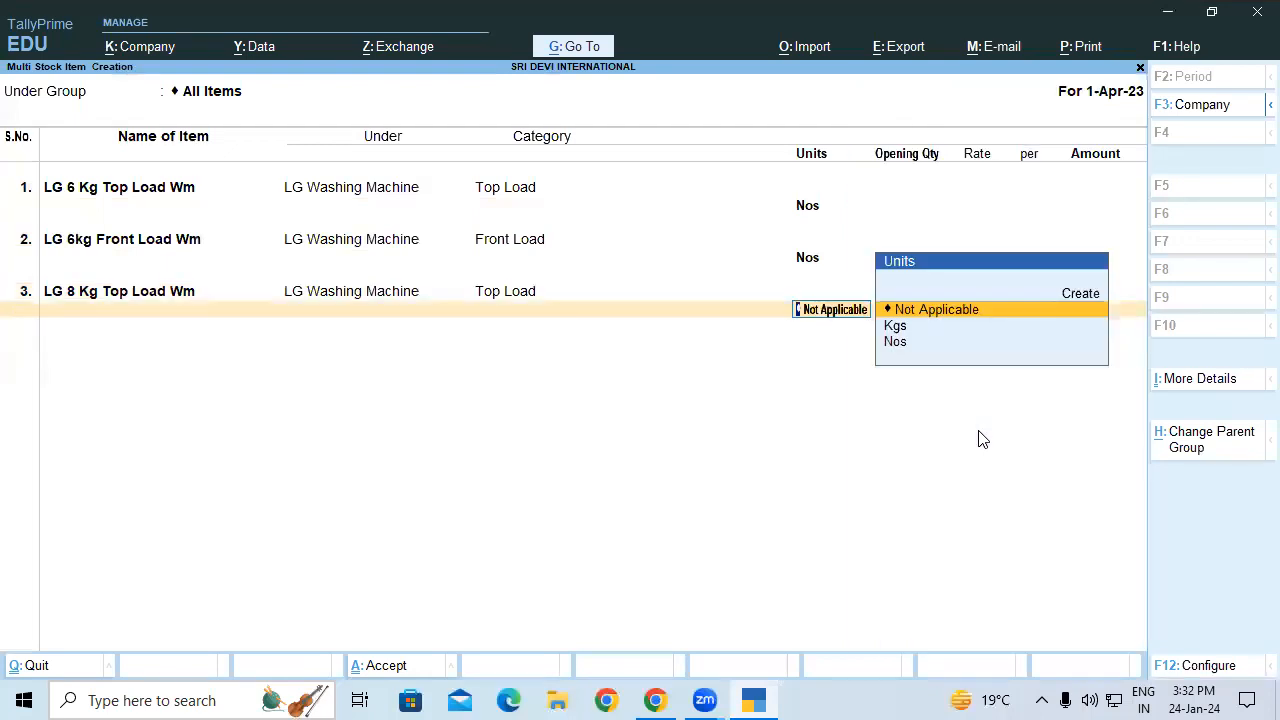
{"action": "key", "text": "Down"}
{"action": "key", "text": "Down"}
{"action": "key", "text": "Return"}
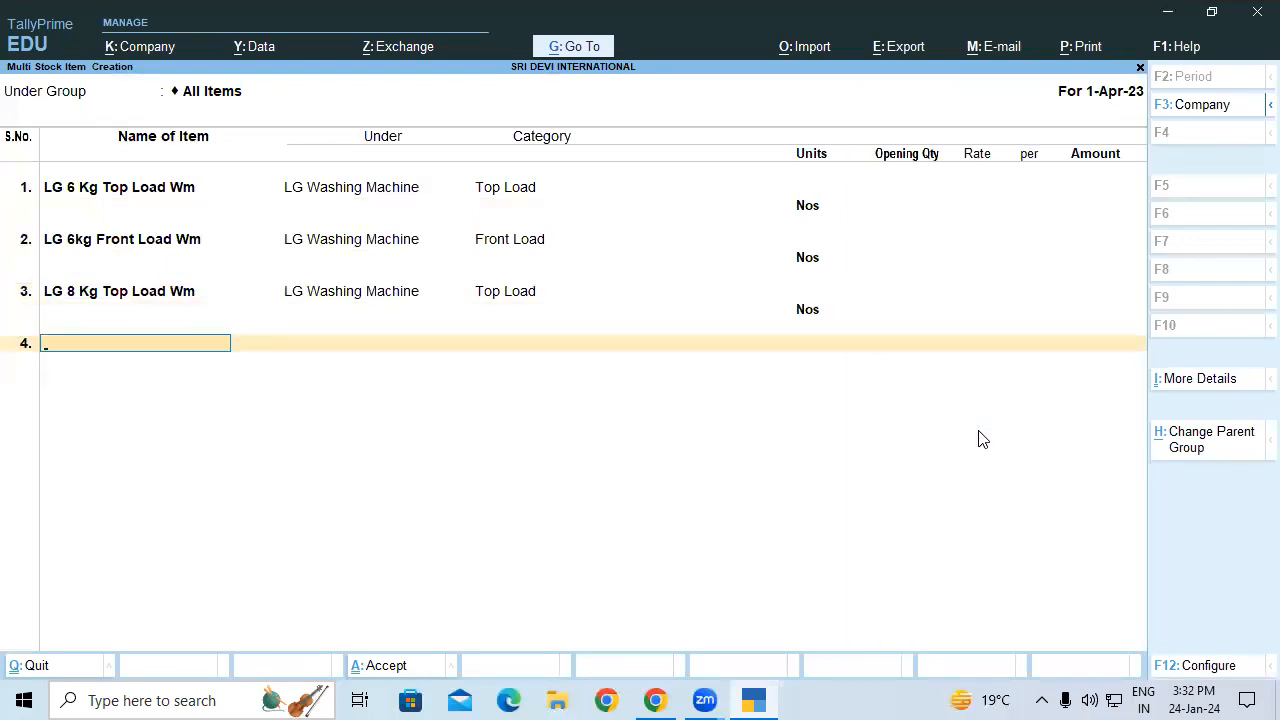
Step: Add LG 8 Kg Front Load Wm under LG Washing Machine, category Front Load, unit Nos
{"action": "type", "text": "LG 8 Kg front Load Wm"}
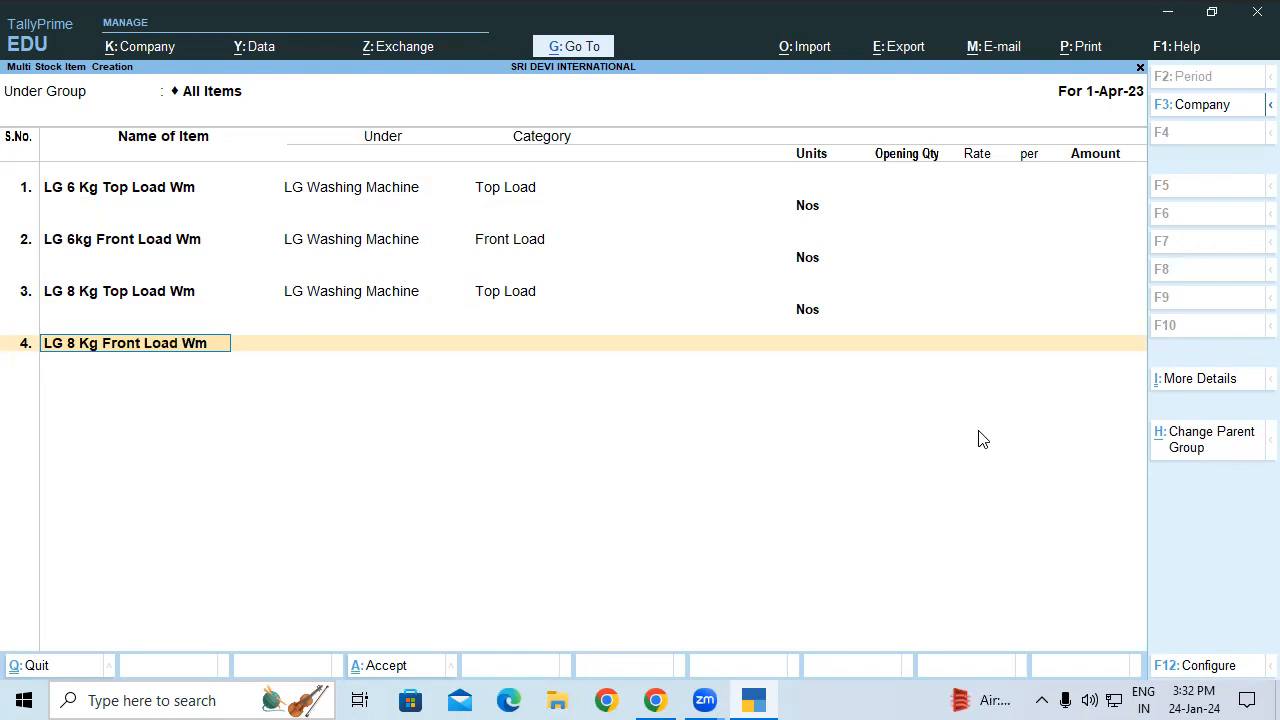
{"action": "key", "text": "Return"}
{"action": "type", "text": "l"}
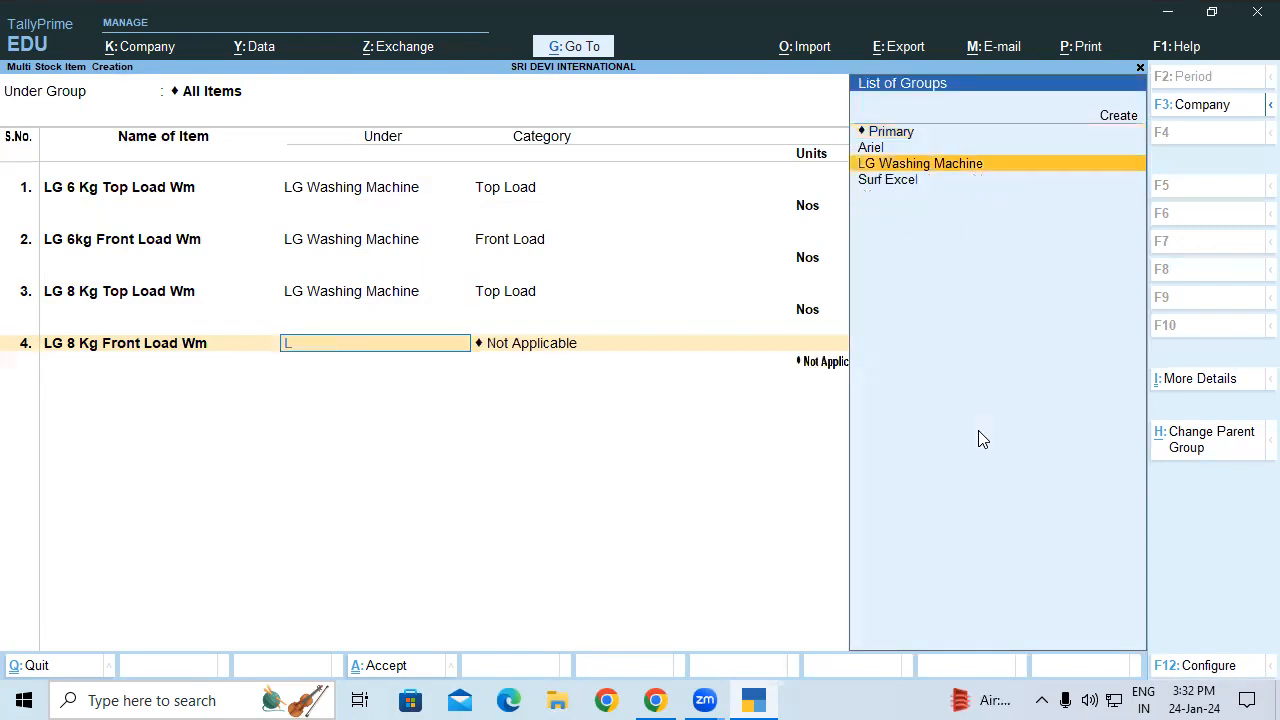
{"action": "key", "text": "Return"}
{"action": "type", "text": "f"}
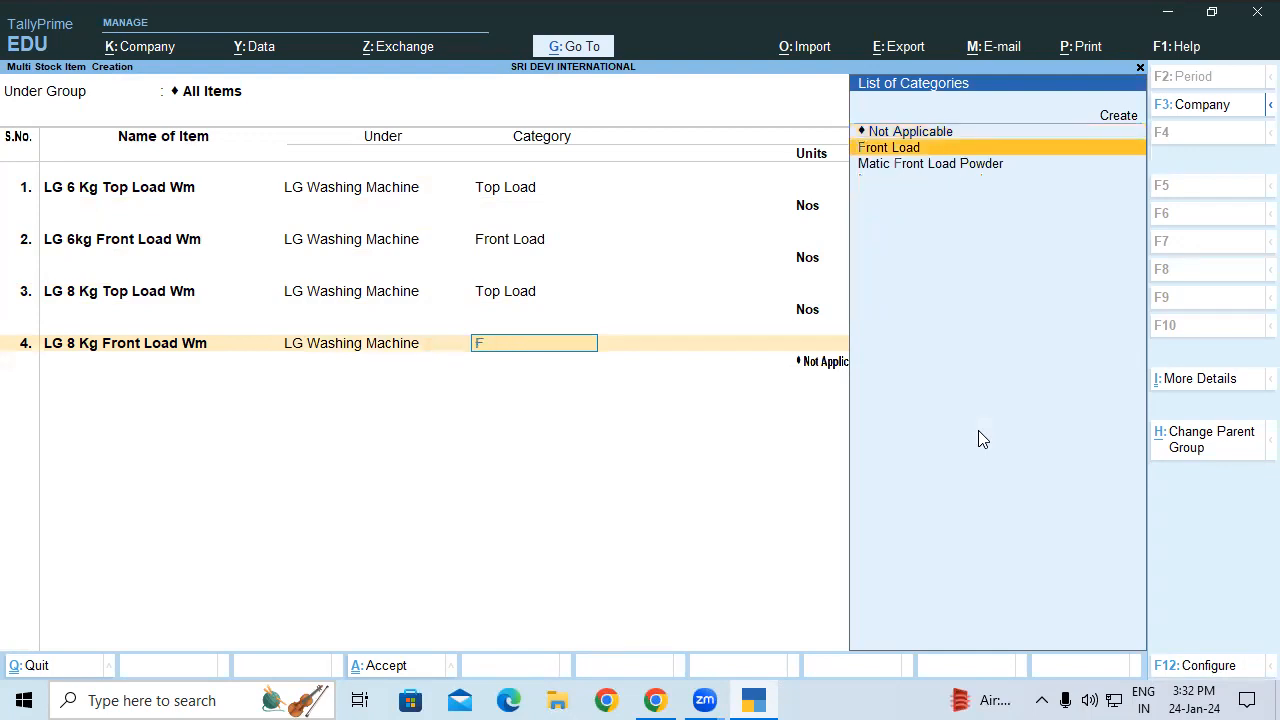
{"action": "key", "text": "Return"}
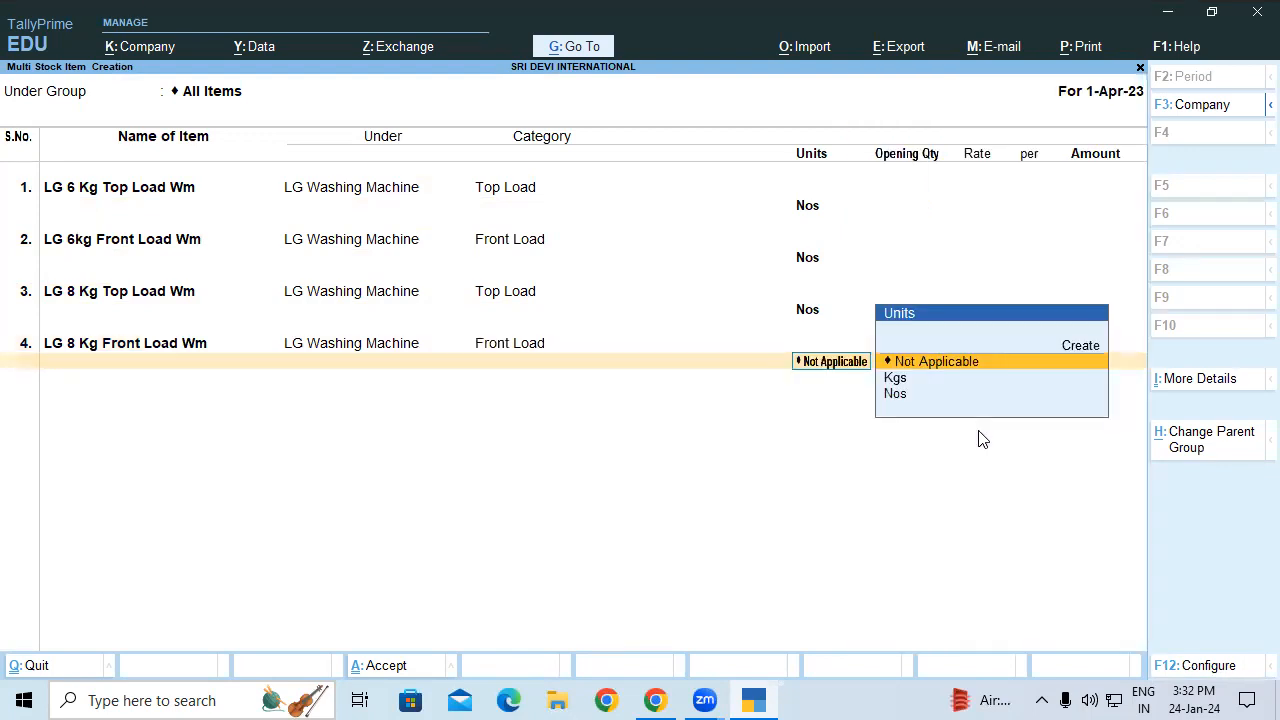
{"action": "key", "text": "Down"}
{"action": "key", "text": "Down"}
{"action": "key", "text": "Return"}
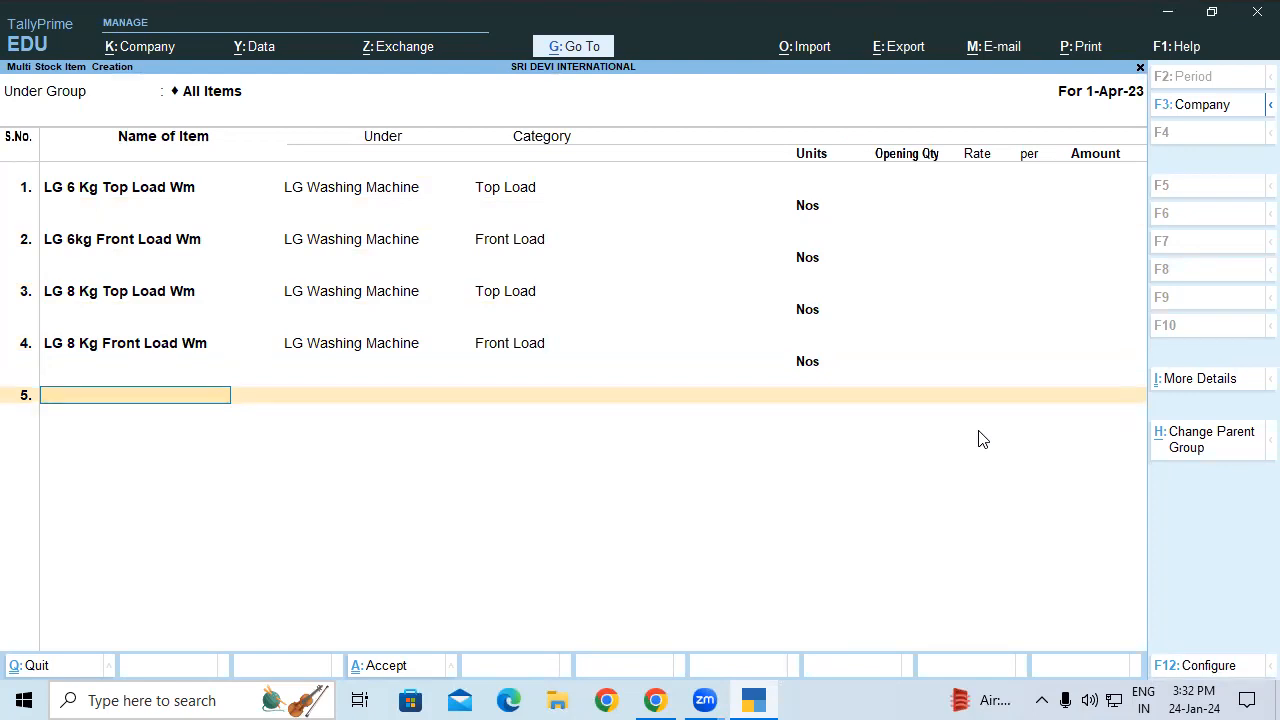
Step: Add Samsung 6 Kg Top Load Wm under Samsung Washing Machine, category Top Load, in Nos
{"action": "type", "text": "Samsung 6 Kg top Load w"}
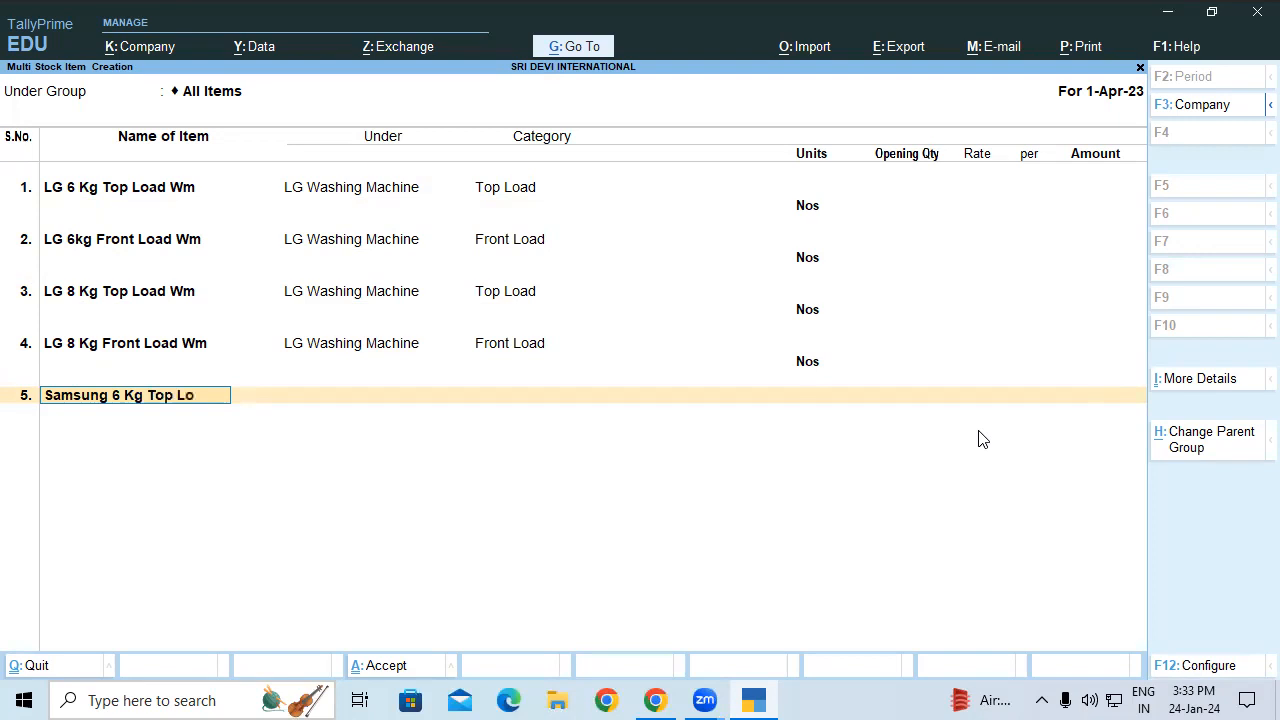
{"action": "type", "text": "m"}
{"action": "key", "text": "Return"}
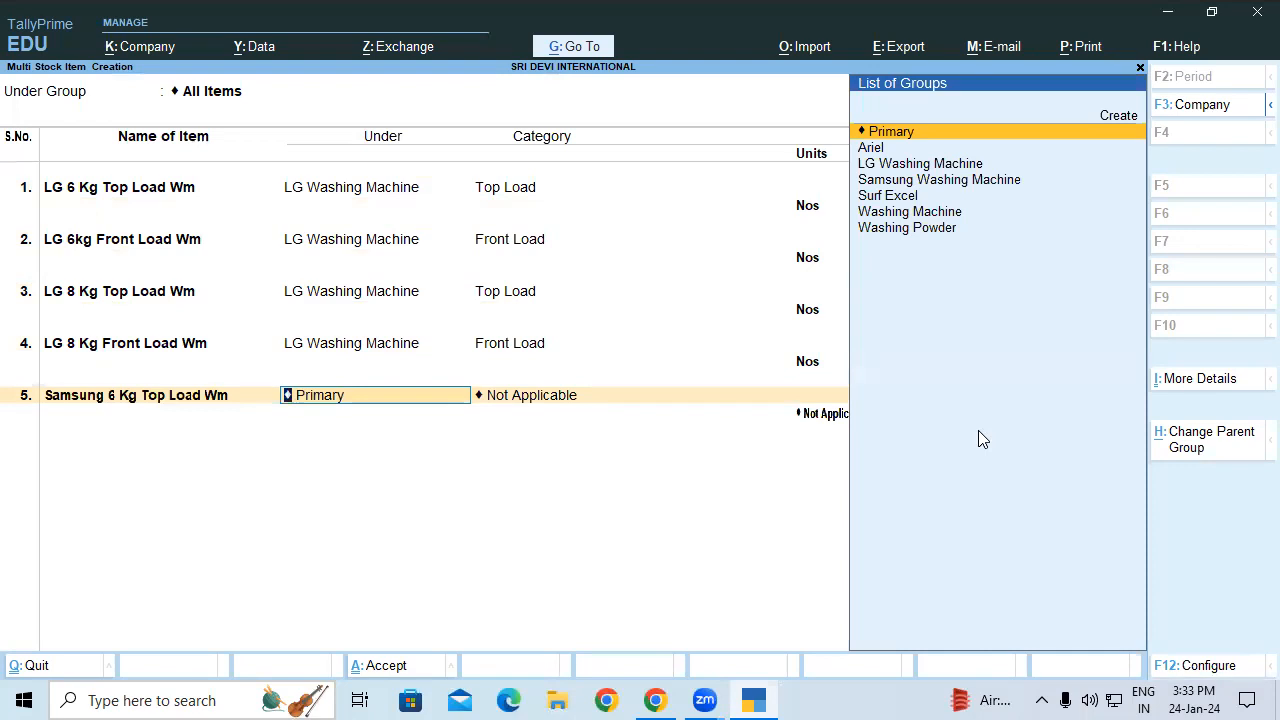
{"action": "type", "text": "Sa"}
{"action": "key", "text": "Return"}
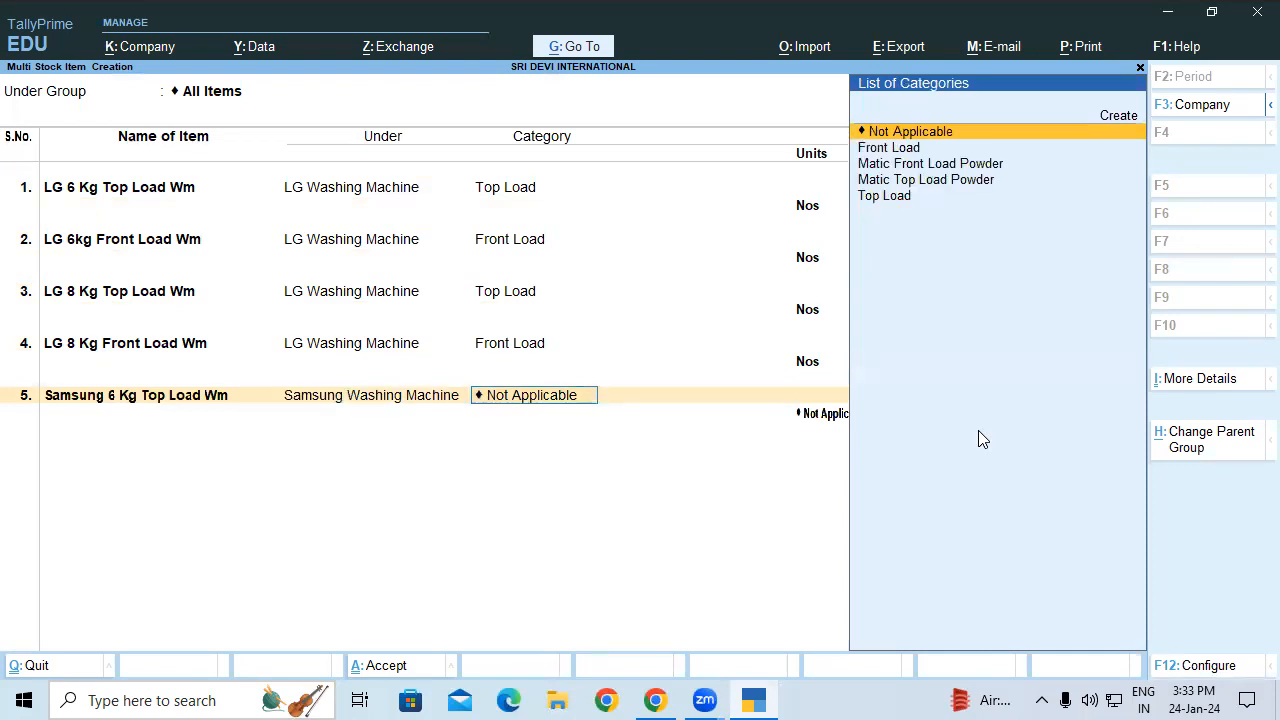
{"action": "type", "text": "T"}
{"action": "key", "text": "Return"}
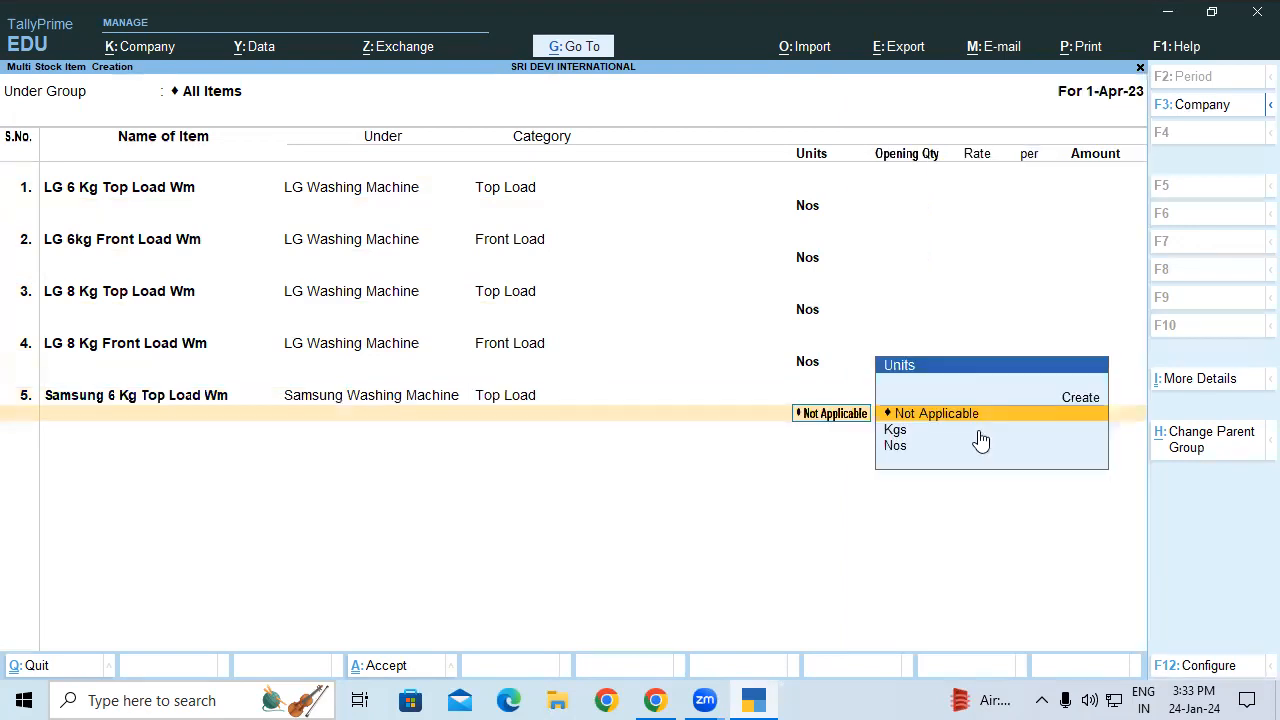
{"action": "key", "text": "Down"}
{"action": "key", "text": "Down"}
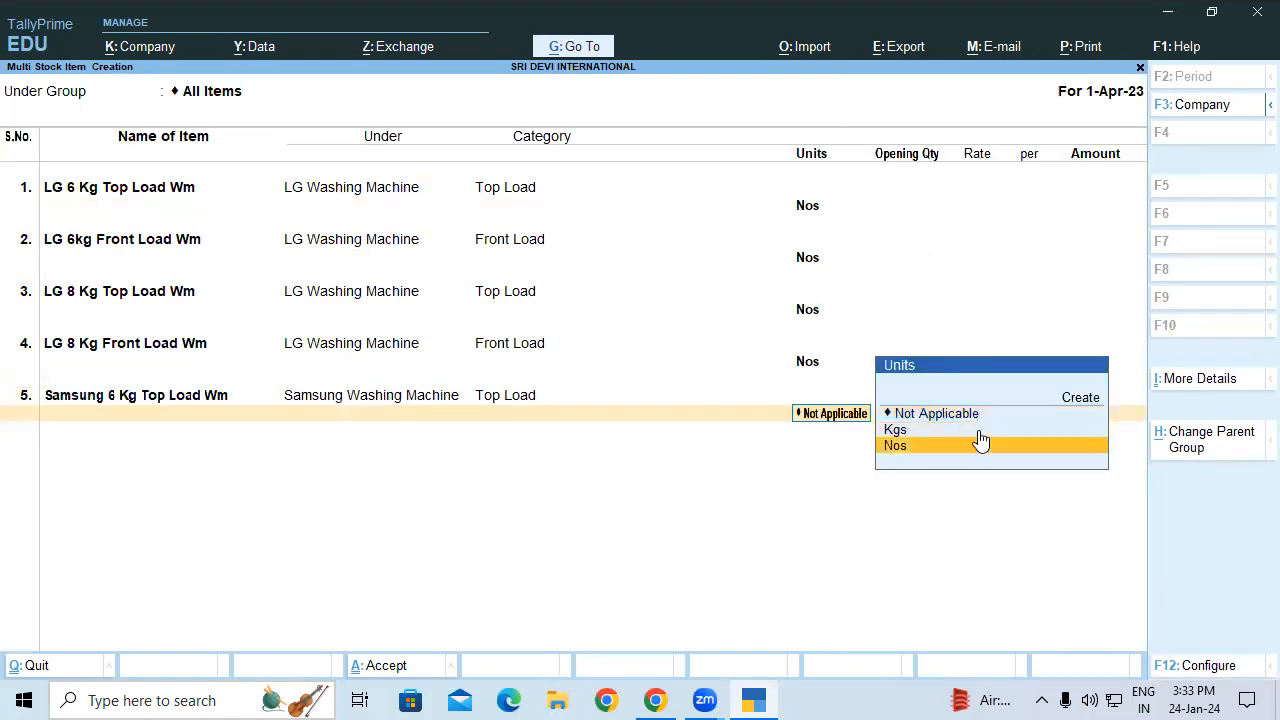
{"action": "key", "text": "Return"}
Step: Add Samsung 6 Kg Front Load Wm under Samsung Washing Machine, category Front Load, in Nos
{"action": "type", "text": "Sam"}
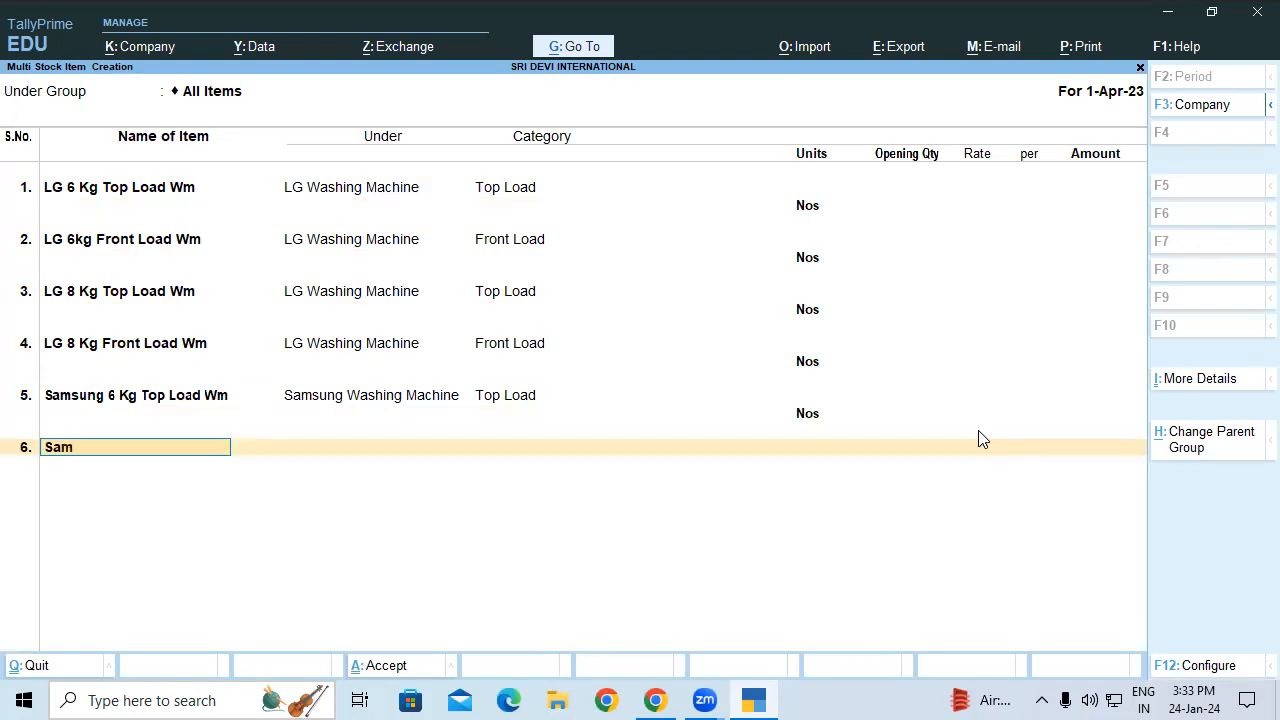
{"action": "type", "text": "sung 6 Kg Front Load Wm"}
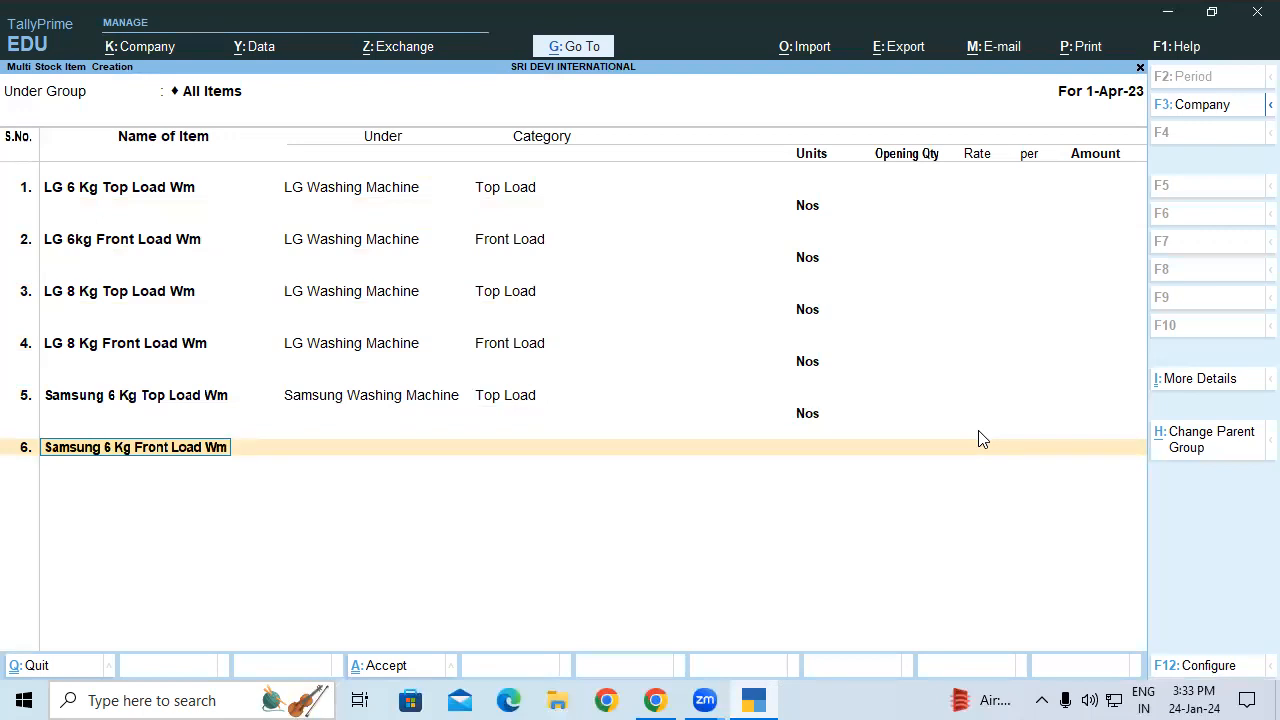
{"action": "key", "text": "Return"}
{"action": "type", "text": "Sa"}
{"action": "key", "text": "Return"}
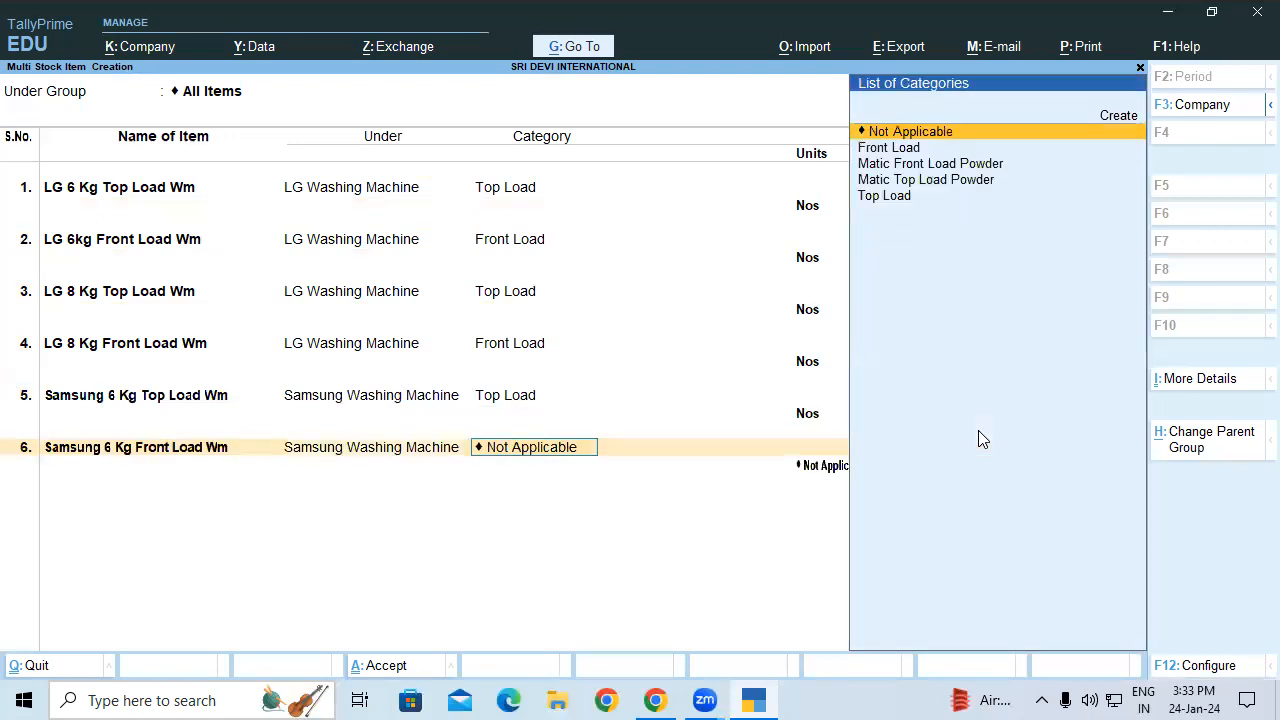
{"action": "type", "text": "Fr"}
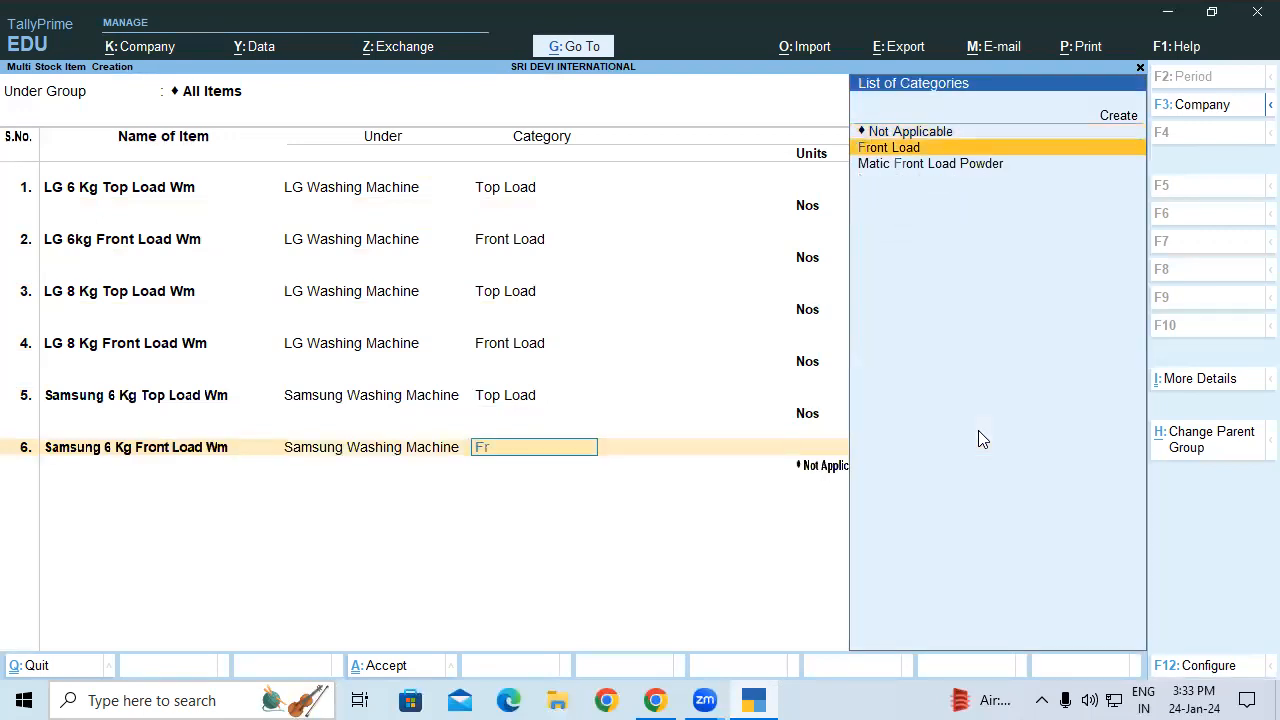
{"action": "key", "text": "Return"}
{"action": "key", "text": "Down"}
{"action": "key", "text": "Down"}
{"action": "key", "text": "Return"}
Step: Add Samsung 8 Kg Top Laod Wm under Samsung Washing Machine, category Top Load, in Nos
{"action": "type", "text": "Samsung"}
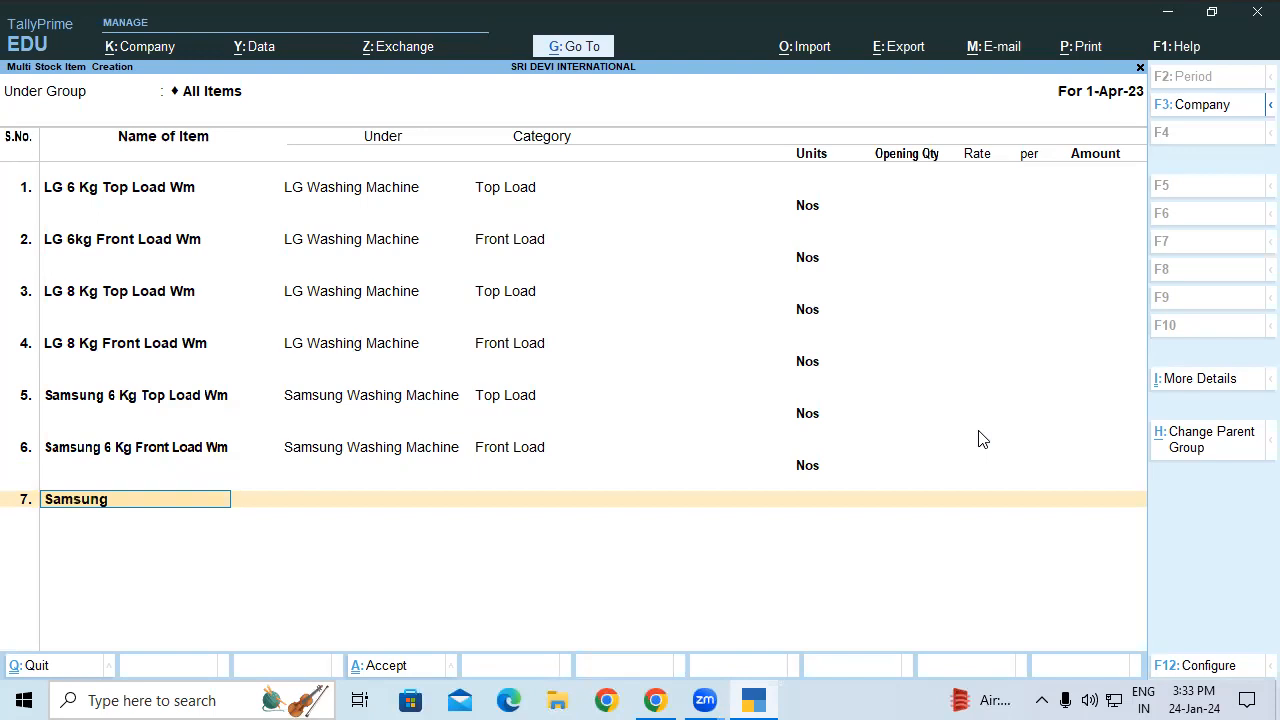
{"action": "type", "text": " 8 Kg Top Laod Wm"}
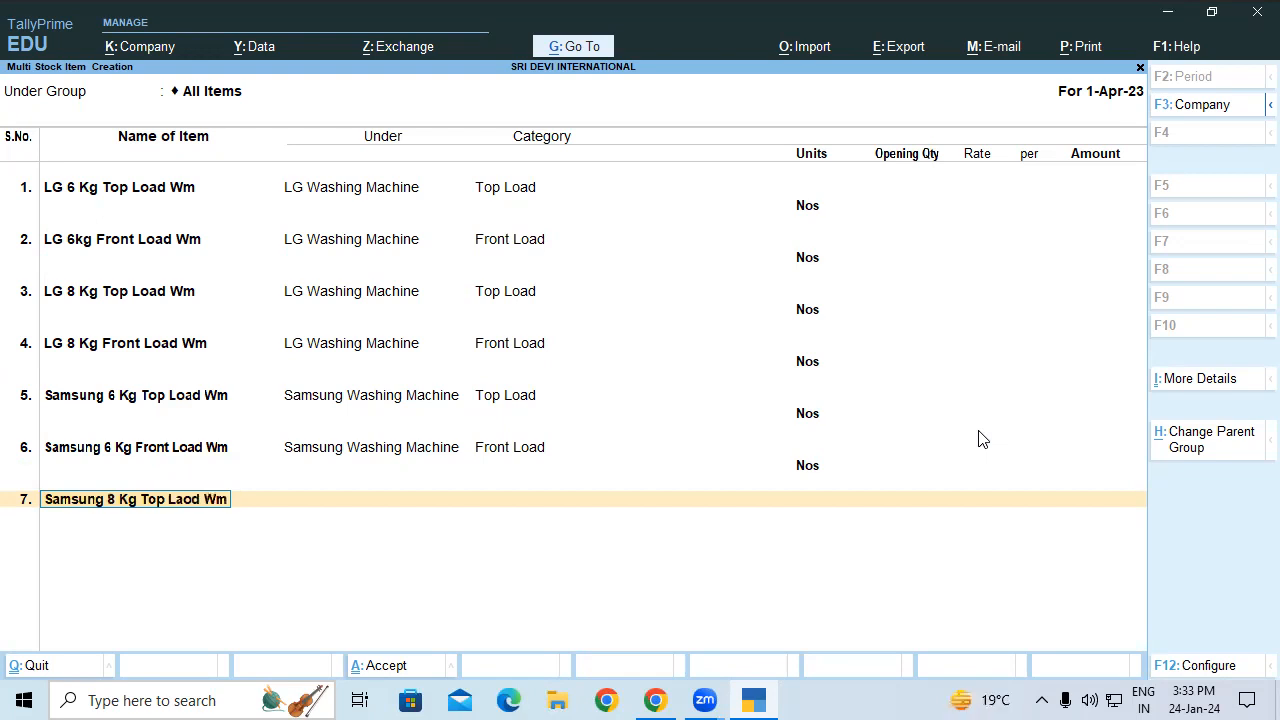
{"action": "key", "text": "Return"}
{"action": "type", "text": "sam"}
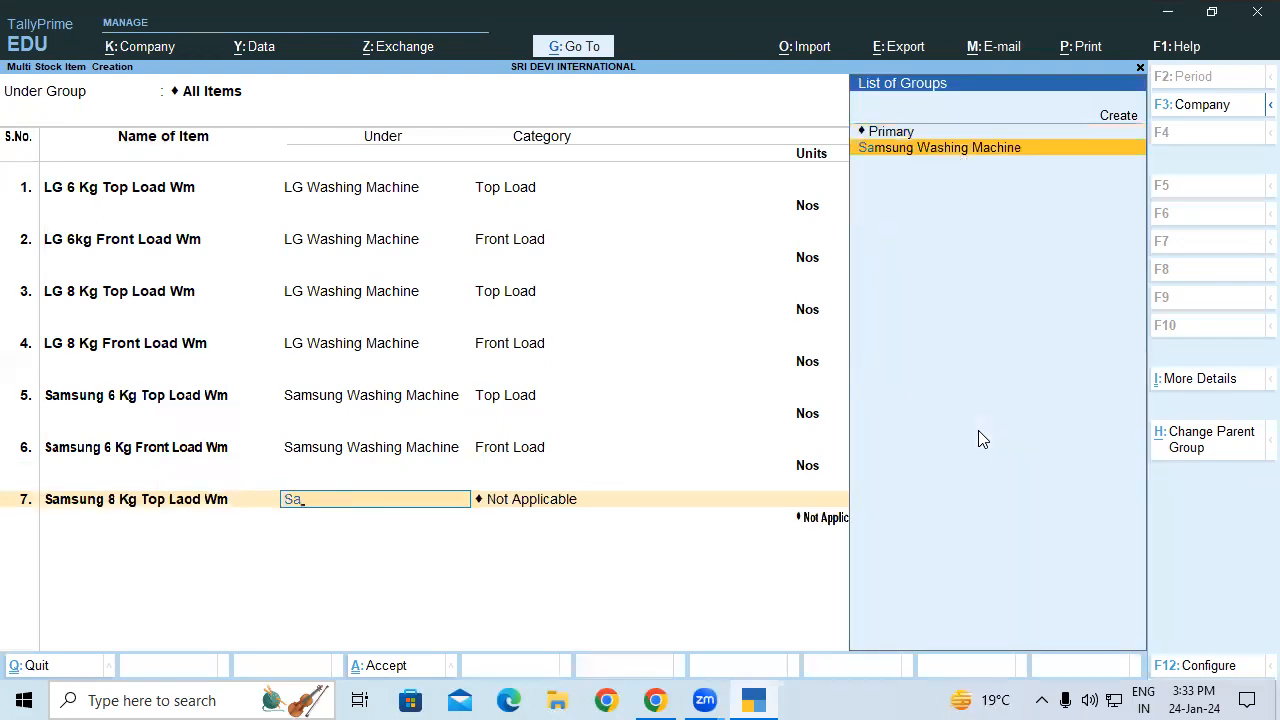
{"action": "key", "text": "Return"}
{"action": "type", "text": "T"}
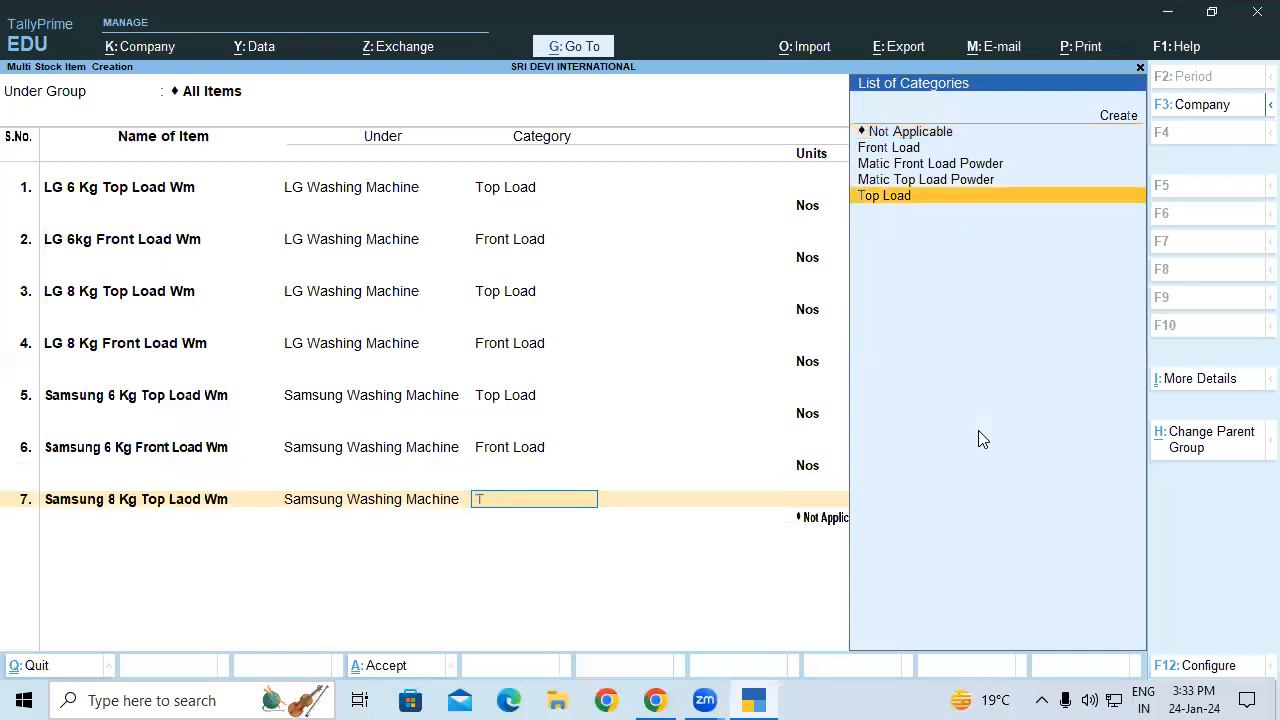
{"action": "key", "text": "Return"}
{"action": "key", "text": "Down"}
{"action": "key", "text": "Down"}
{"action": "key", "text": "Return"}
Step: Add Samsung 8 Kg Front Load Wm under Samsung Washing Machine, category Front Load, in Nos
{"action": "type", "text": "S"}
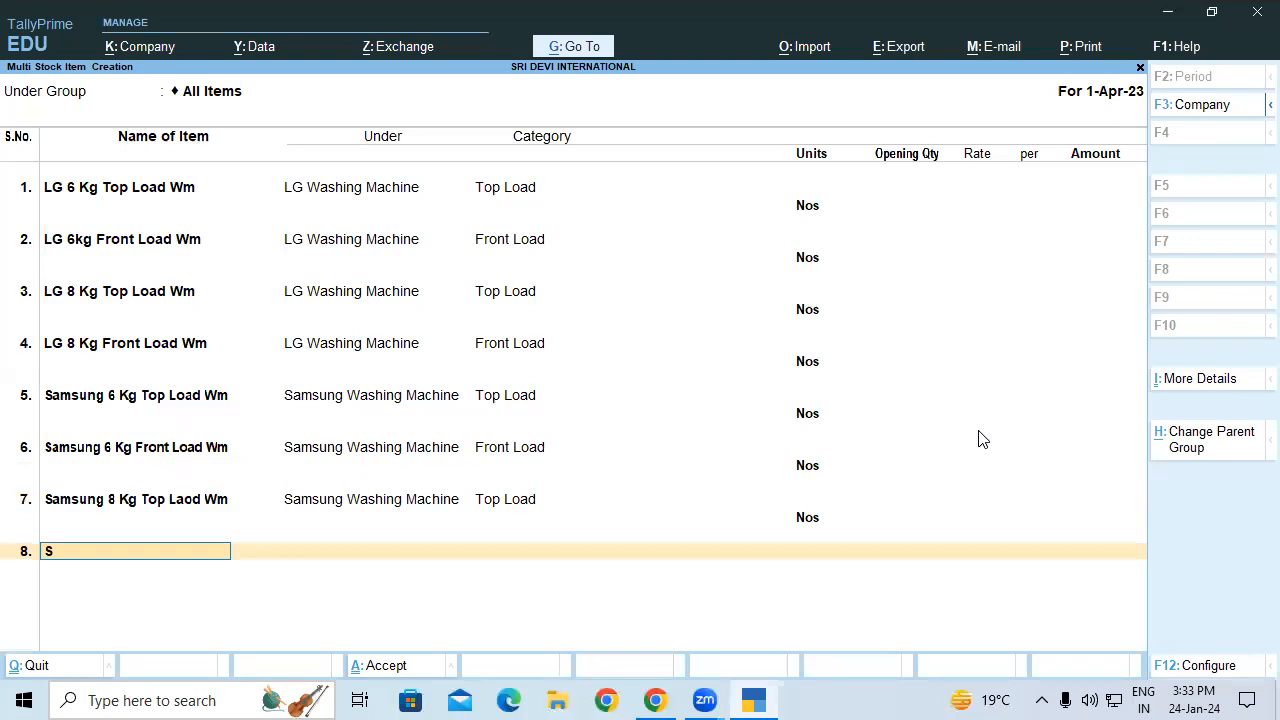
{"action": "type", "text": "amsung 8 Kg Front Load Wm"}
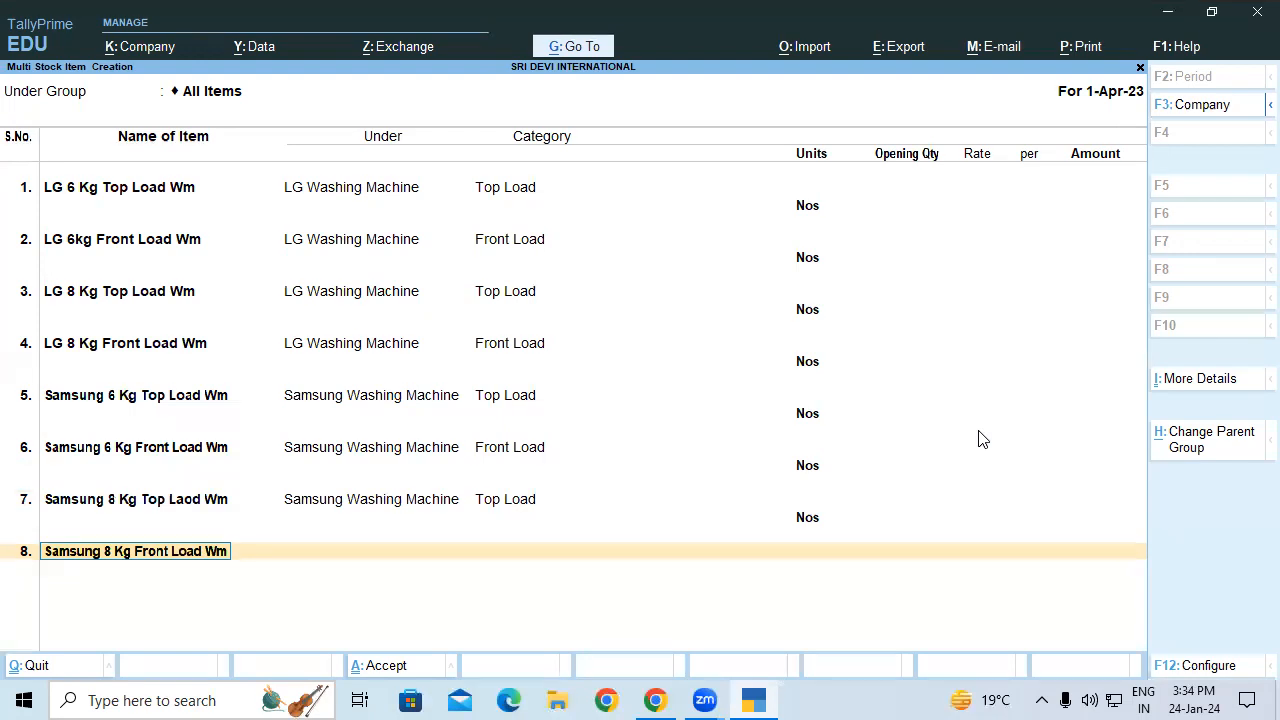
{"action": "key", "text": "Return"}
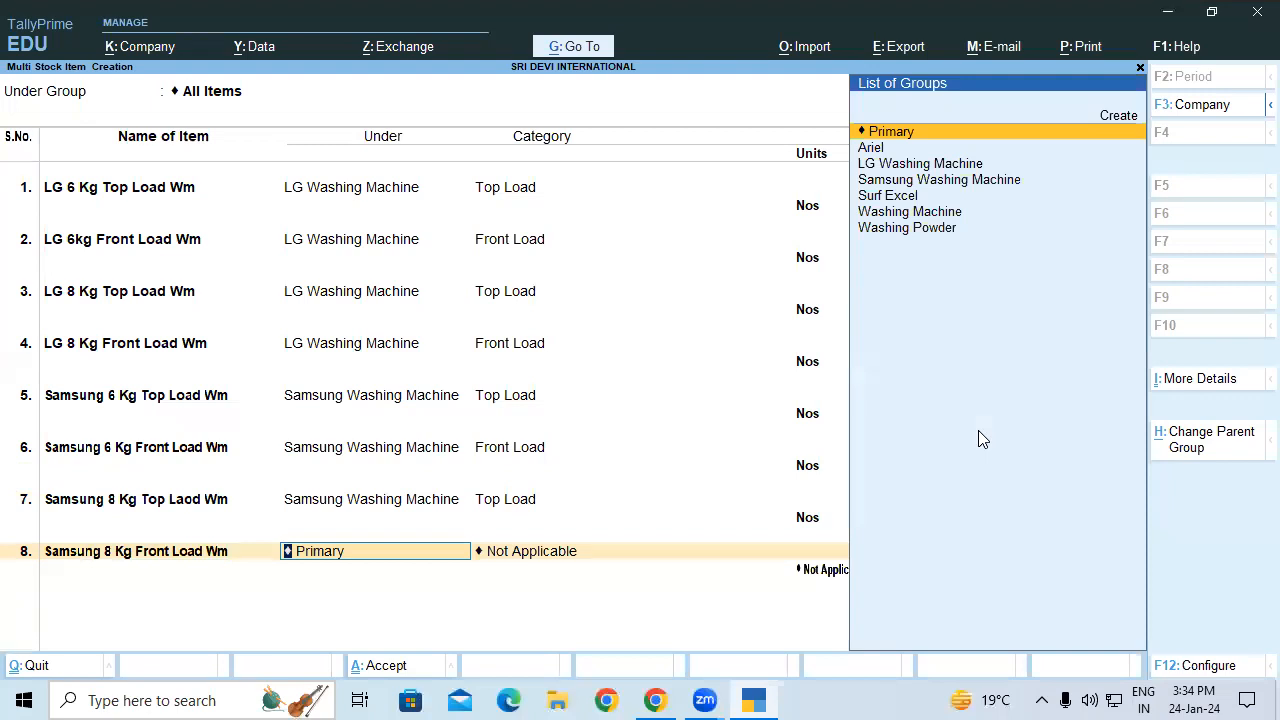
{"action": "type", "text": "Sa"}
{"action": "key", "text": "Return"}
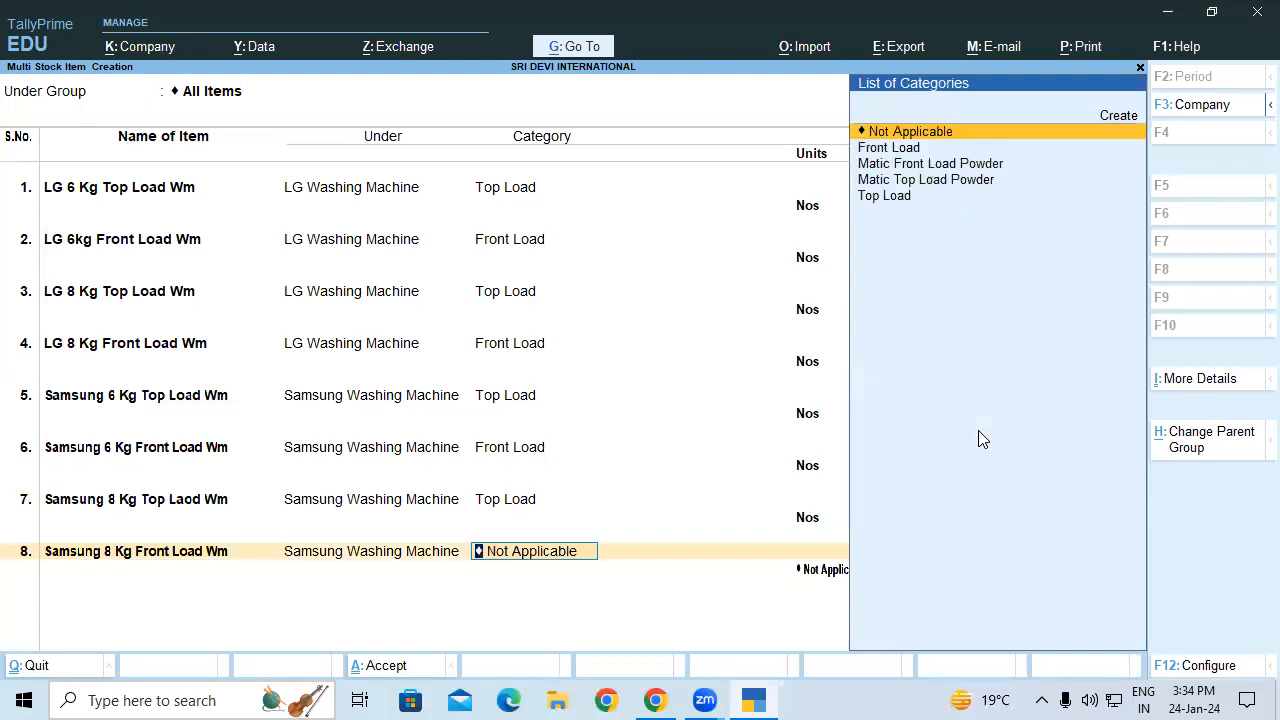
{"action": "key", "text": "Down"}
{"action": "key", "text": "Return"}
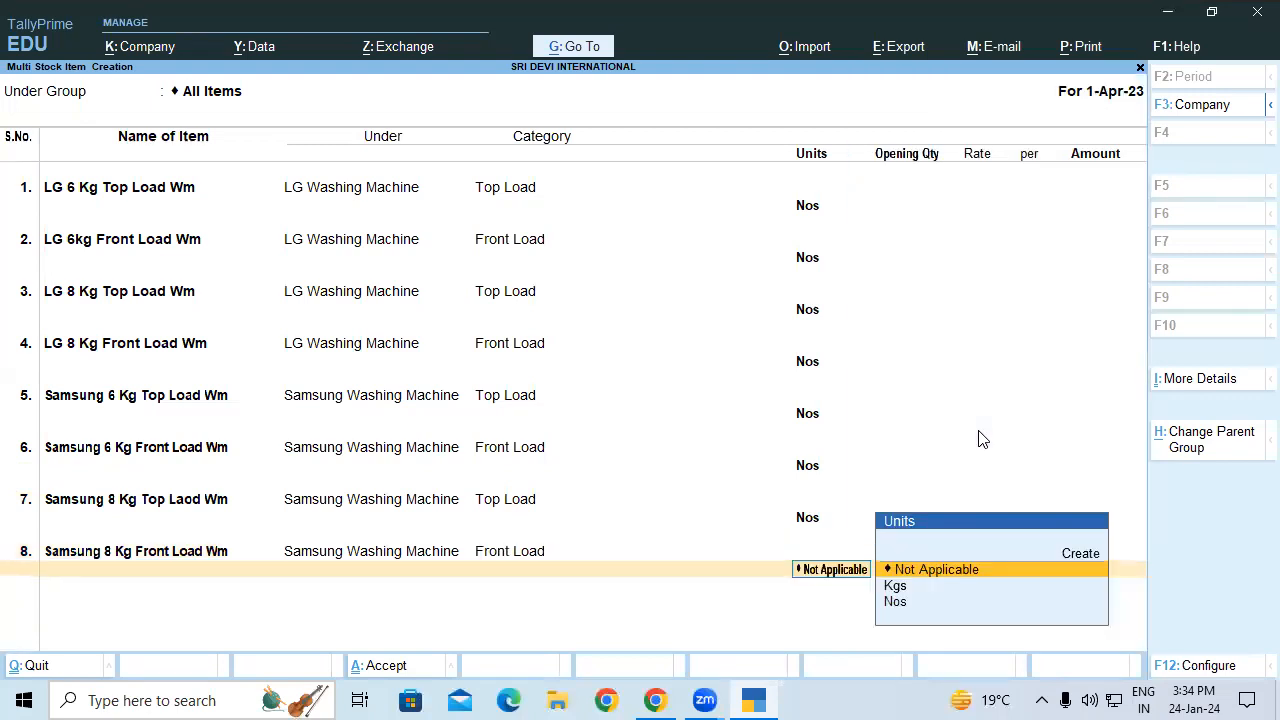
{"action": "key", "text": "Down"}
{"action": "key", "text": "Return"}
{"action": "key", "text": "Return"}
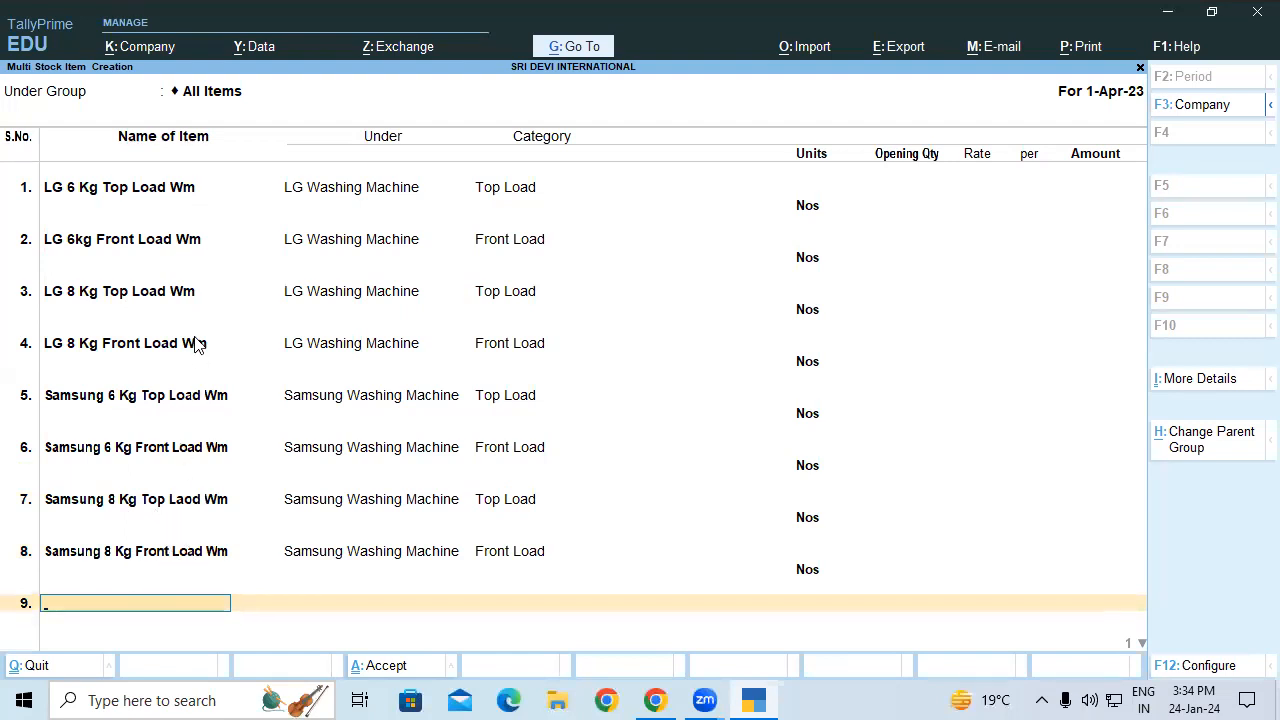
Step: Save all eight washing machine items and start a new Multi Stock Item Creation
{"action": "key", "text": "Return"}
{"action": "key", "text": "Return"}
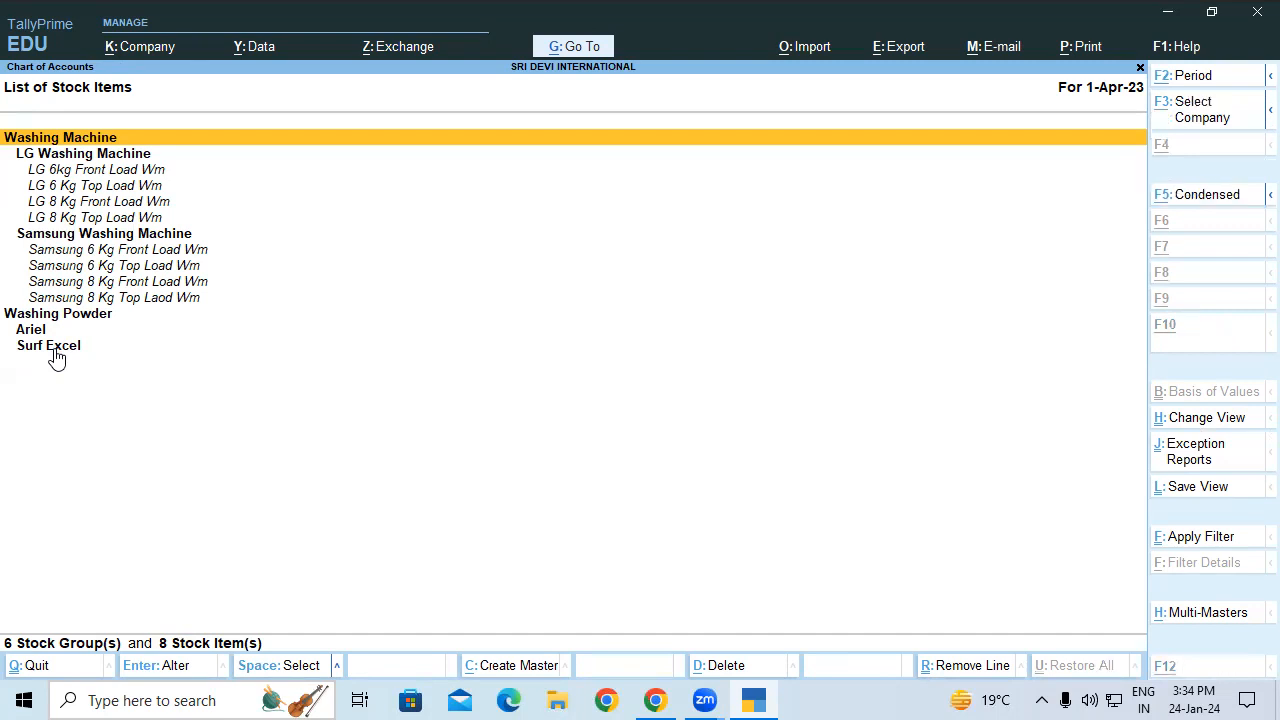
{"action": "key", "text": "alt+h"}
{"action": "key", "text": "Return"}
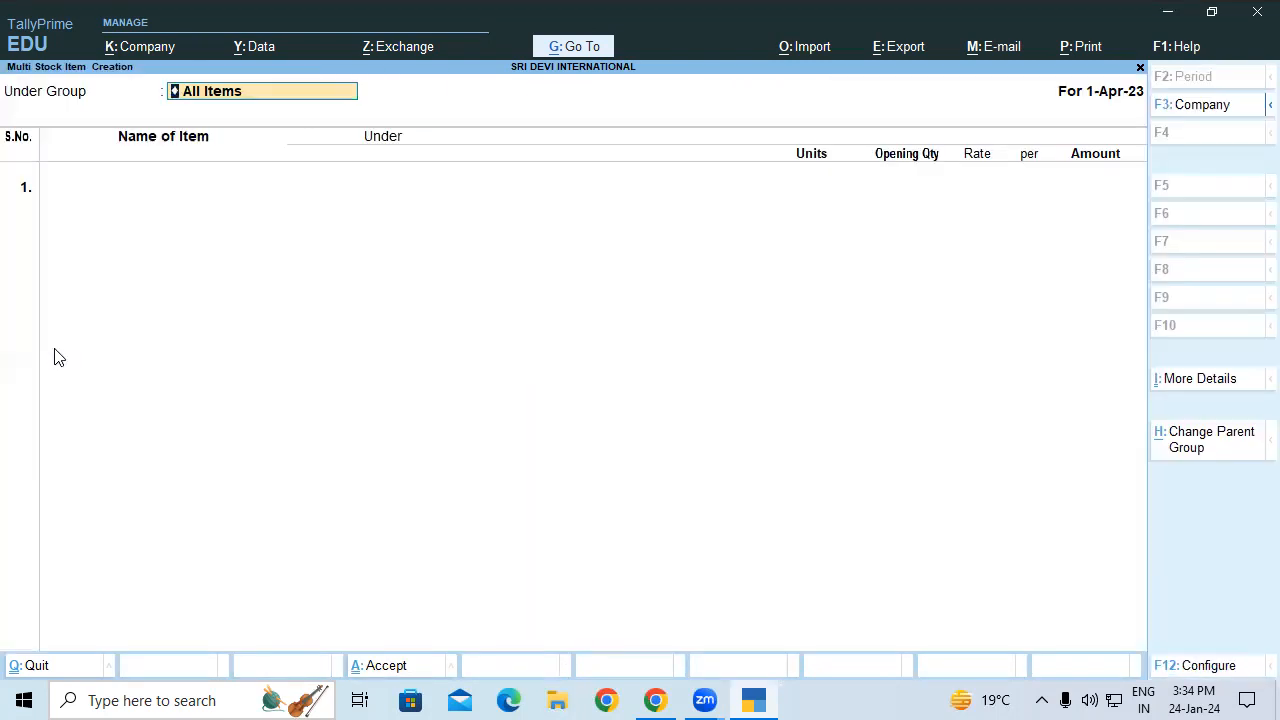
Step: Set the creation screen to show stock category and skip opening quantity, rate and amount columns
{"action": "key", "text": "F12"}
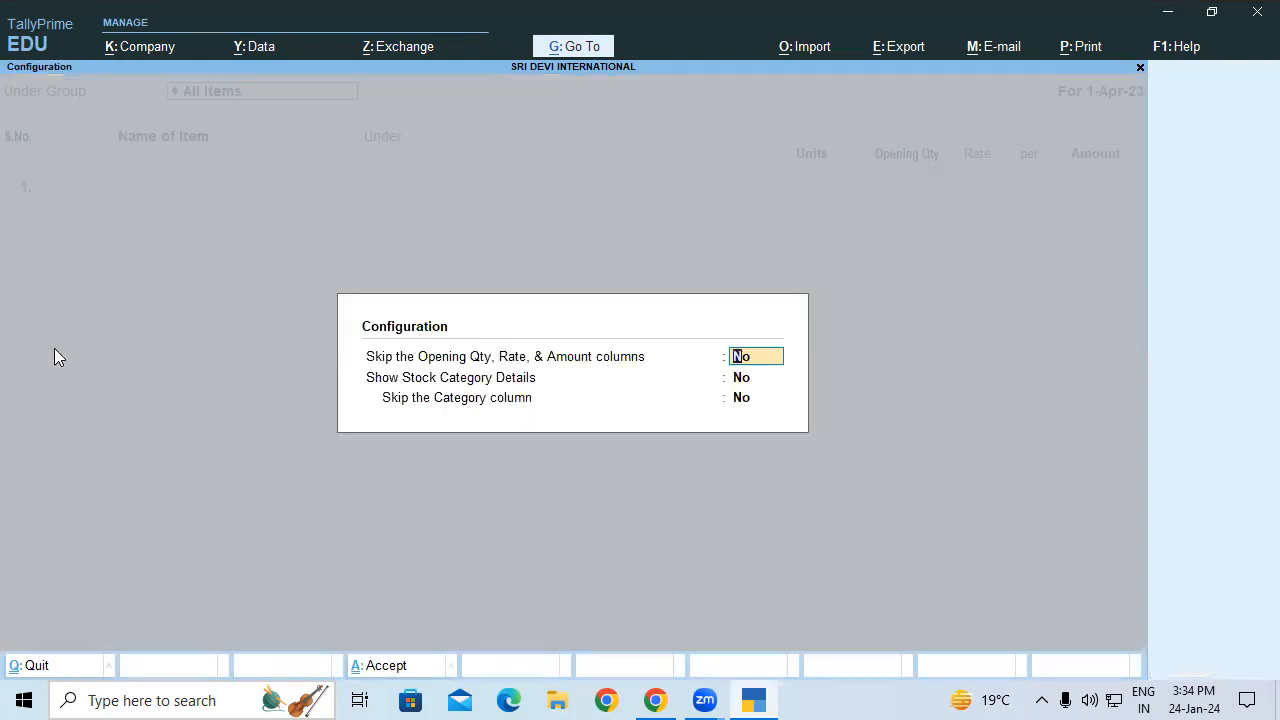
{"action": "key", "text": "y"}
{"action": "key", "text": "y"}
{"action": "key", "text": "Return"}
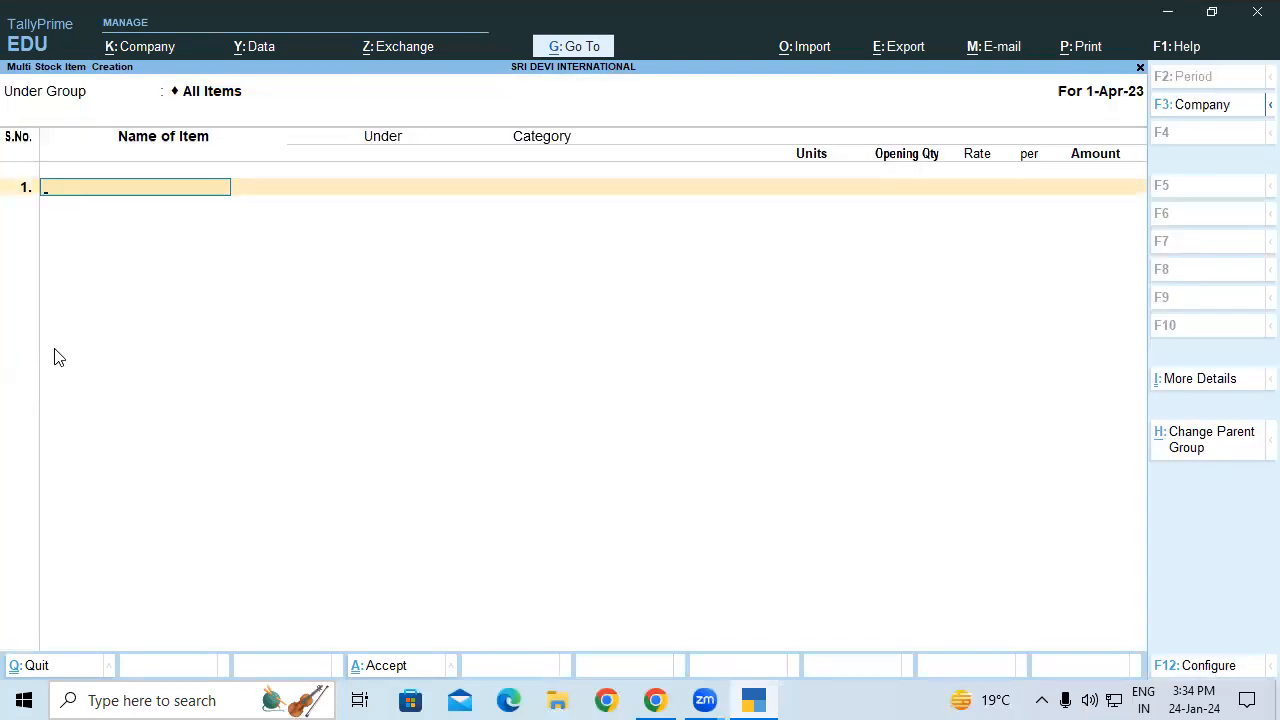
Step: Enter Surf Excel Matic Front Load Powder under Surf Excel, category Matic Front Load Powder, choosing Kgs
{"action": "type", "text": "Surf"}
{"action": "type", "text": " e"}
{"action": "key", "text": "BackSpace"}
{"action": "type", "text": "Excel Matic front"}
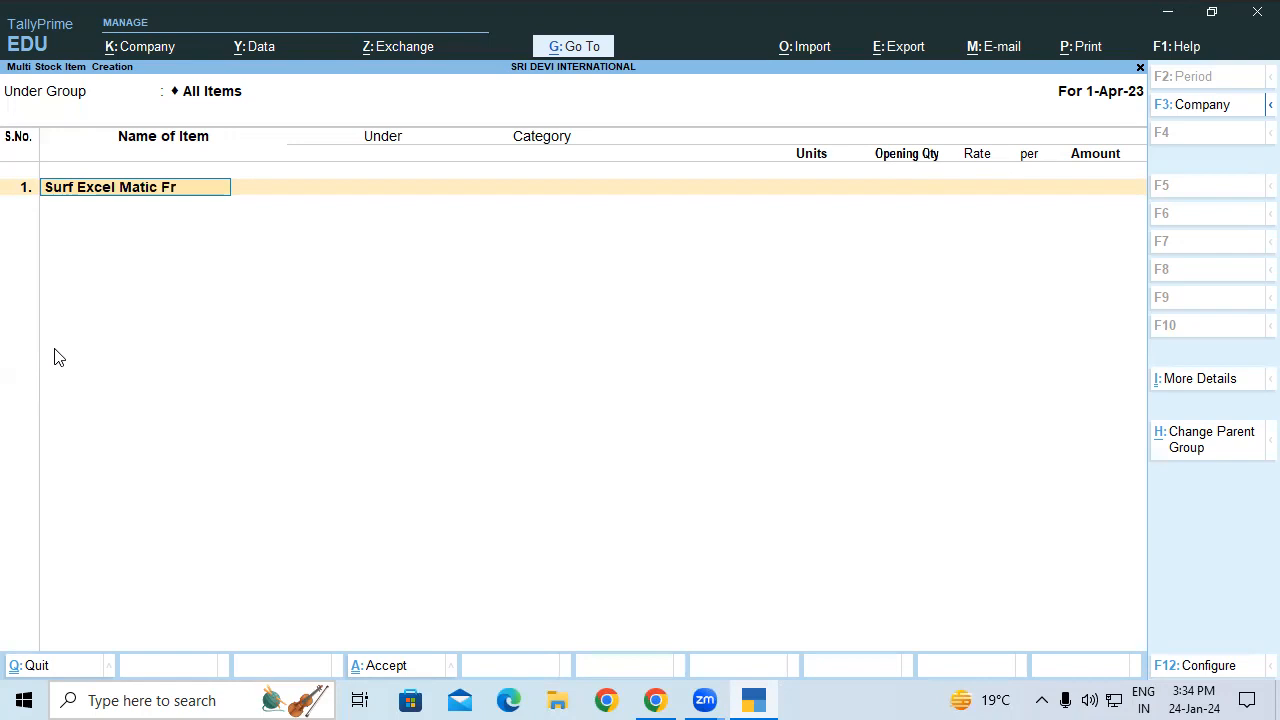
{"action": "type", "text": " Load Powder"}
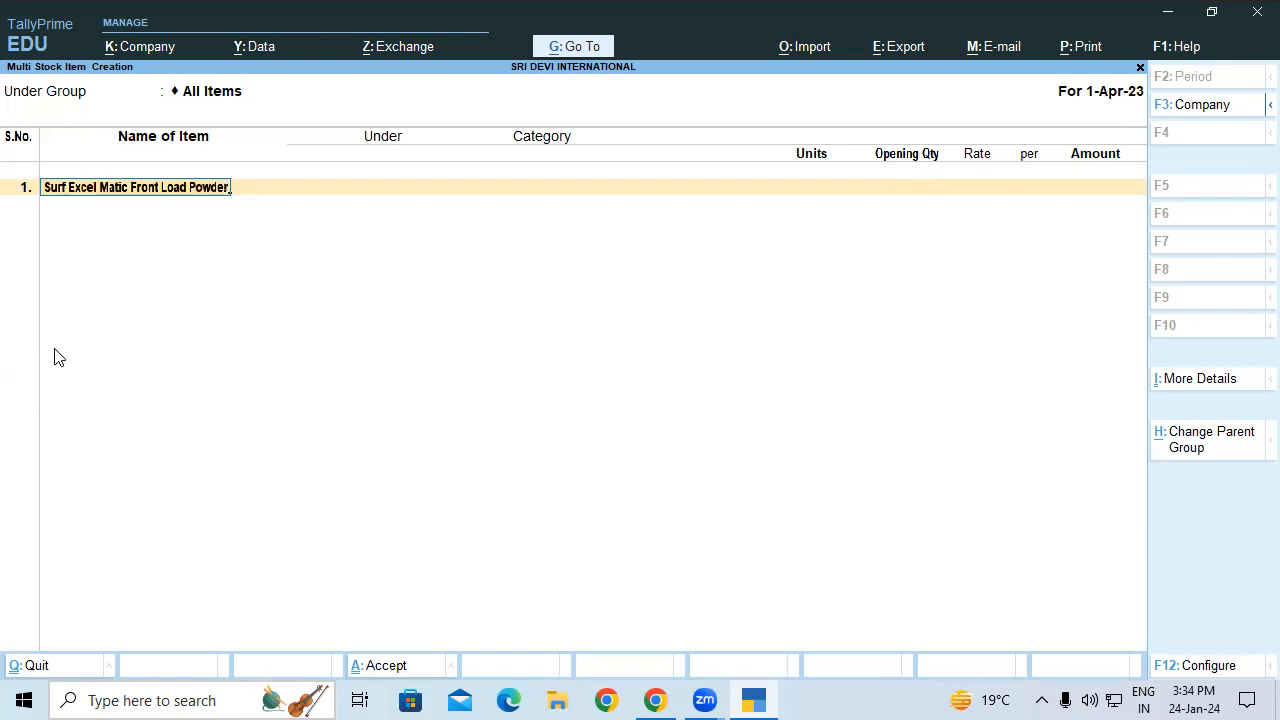
{"action": "key", "text": "Return"}
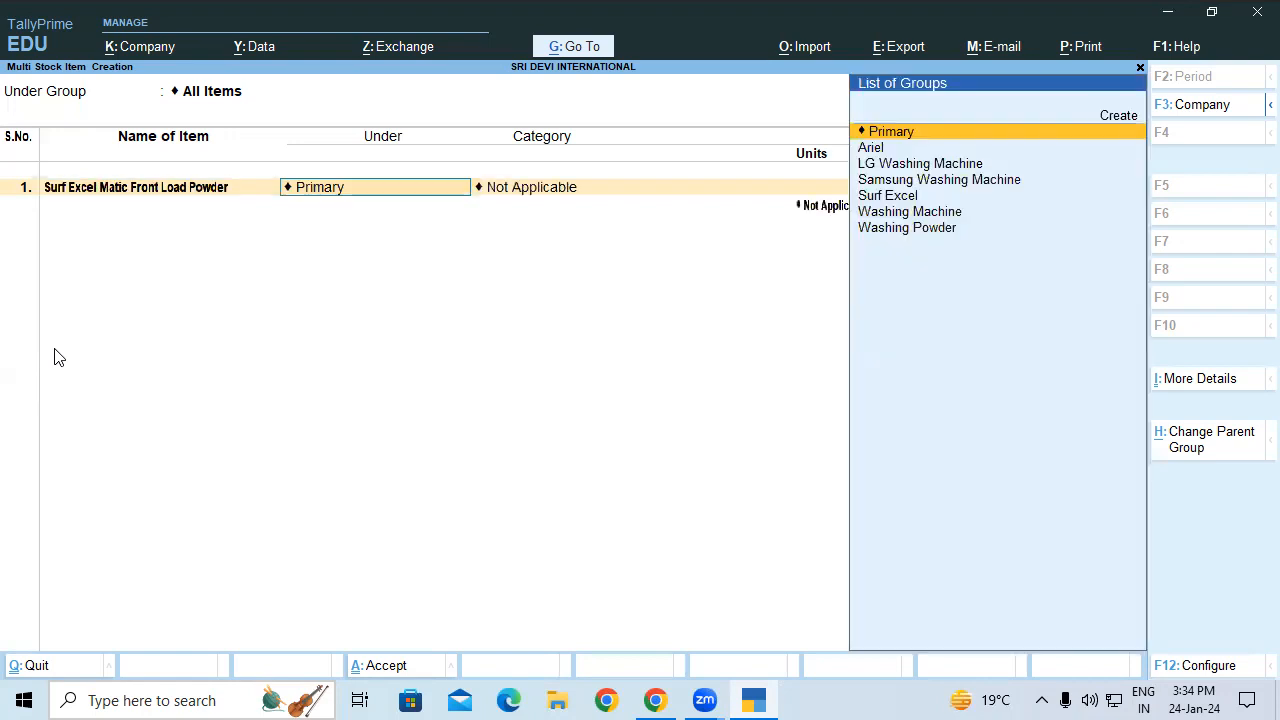
{"action": "type", "text": "Su"}
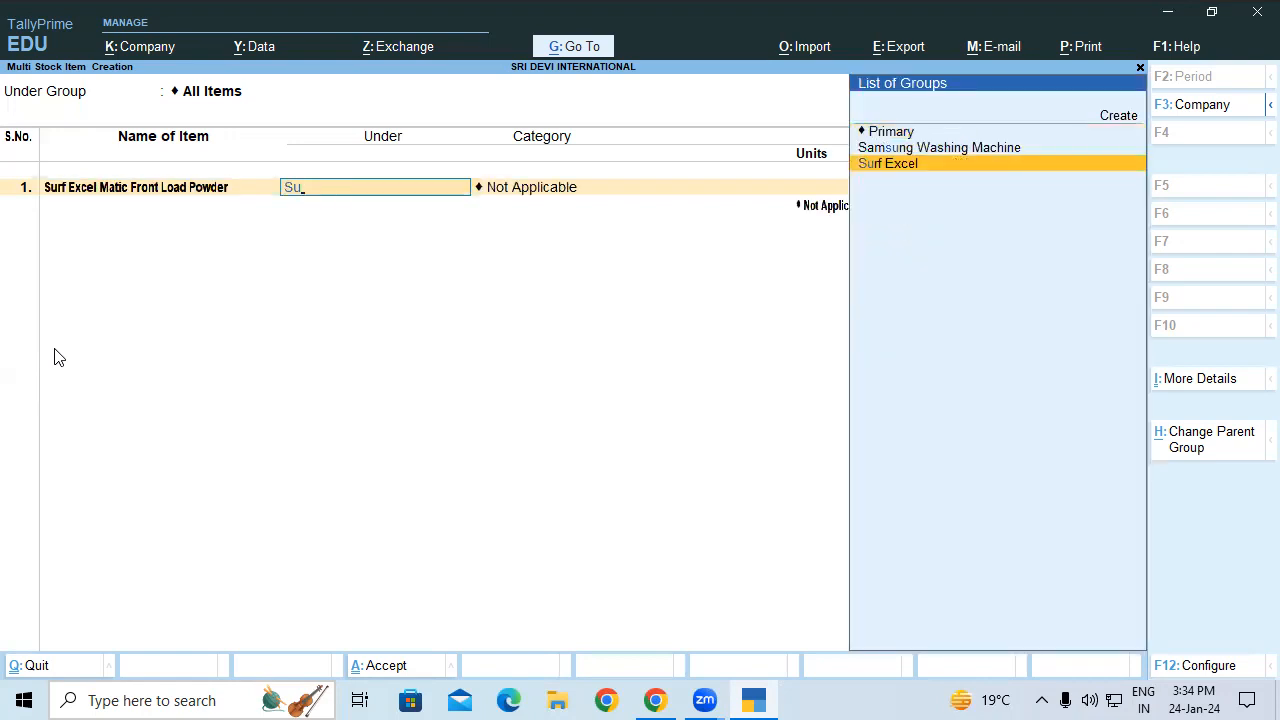
{"action": "key", "text": "Return"}
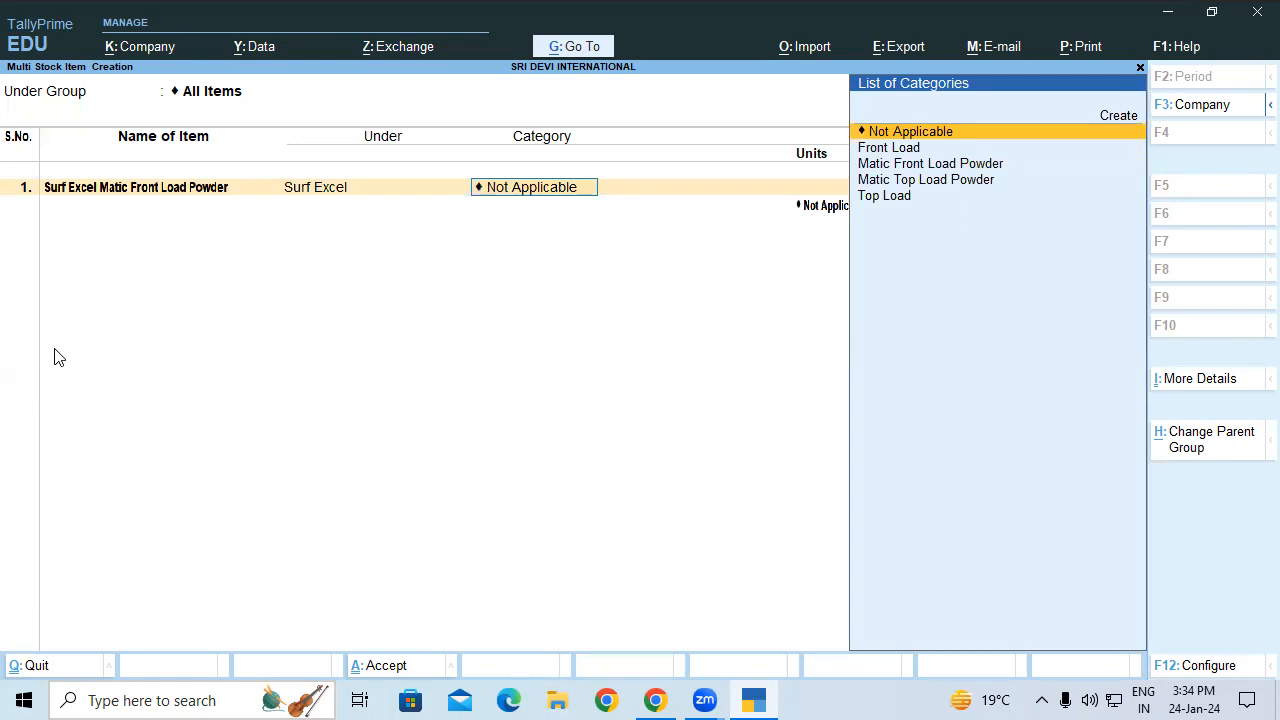
{"action": "type", "text": "Fr"}
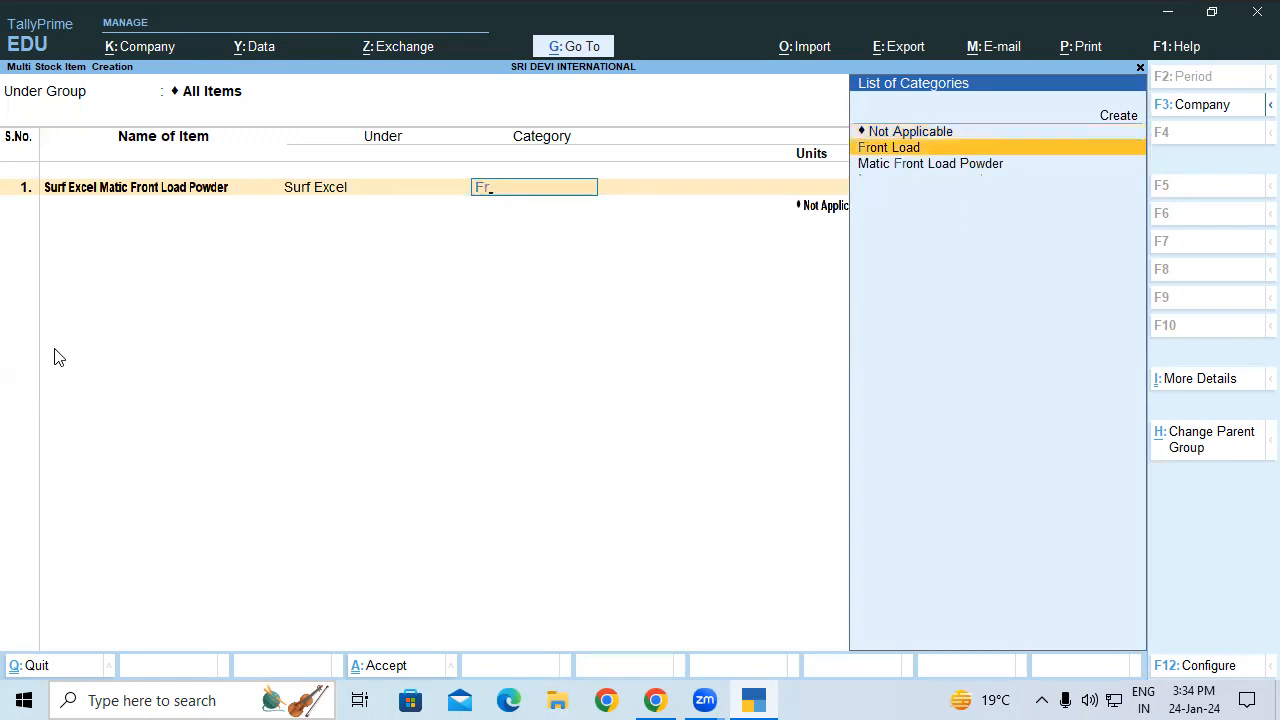
{"action": "key", "text": "Down"}
{"action": "key", "text": "Return"}
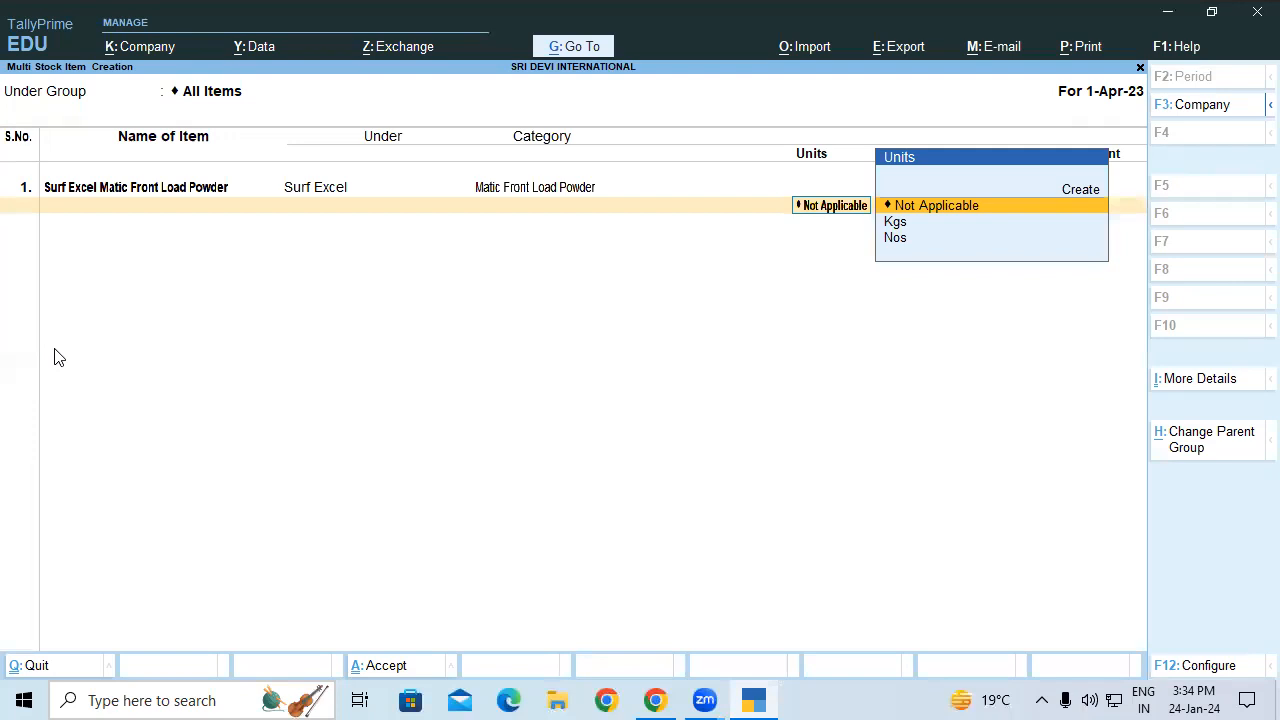
{"action": "key", "text": "Down"}
Step: Confirm Kgs for row 1, then add Surf Excel Matic Top Load Powder under Surf Excel in Kgs
{"action": "key", "text": "Return"}
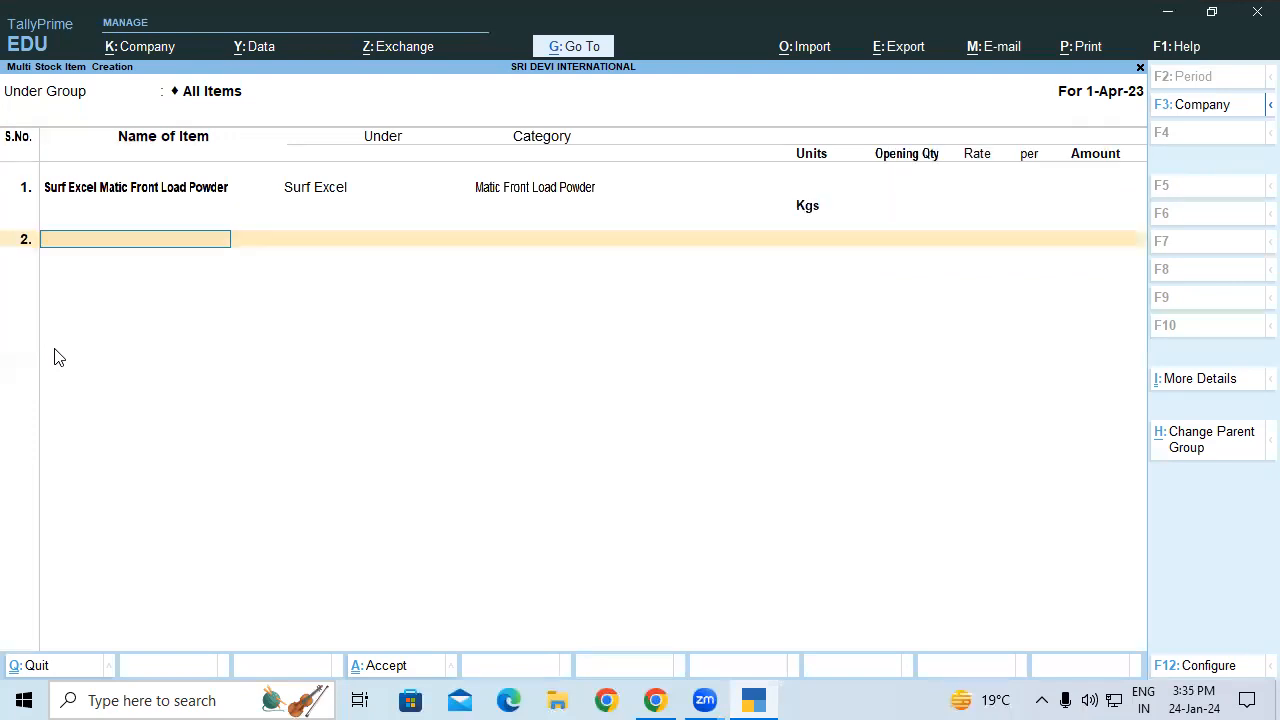
{"action": "type", "text": "Surf Excel Matic Top Load P"}
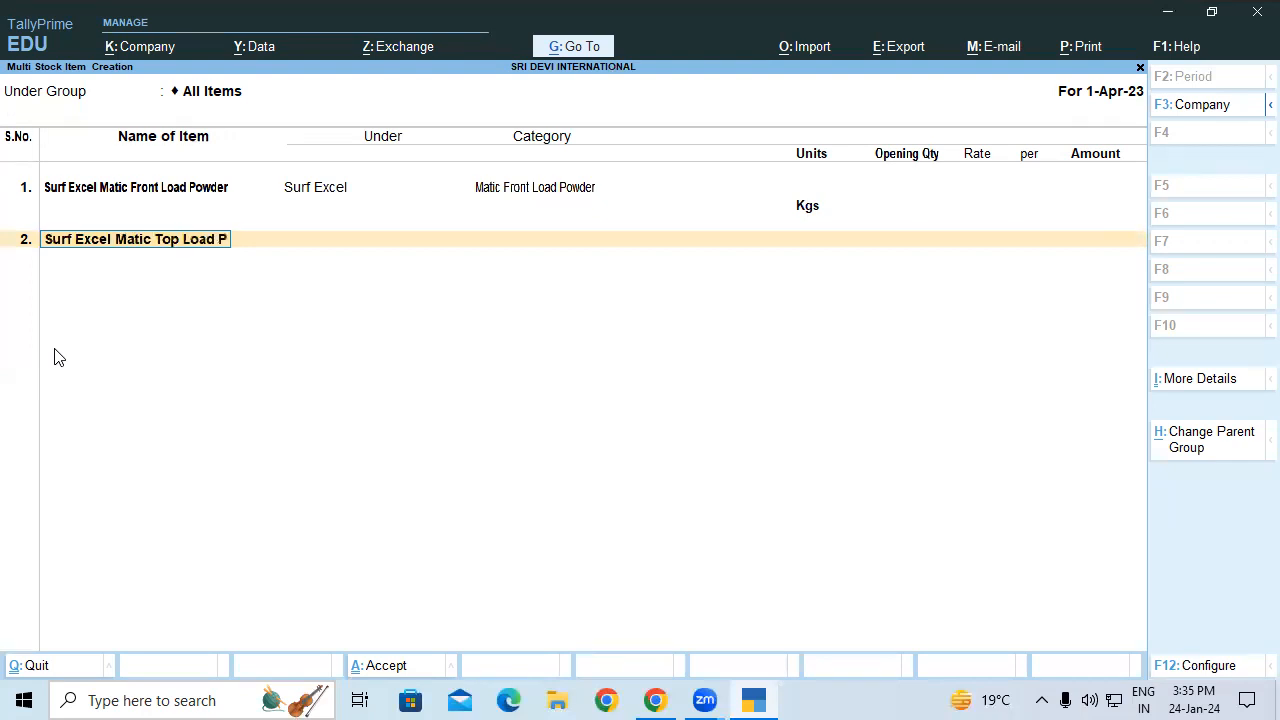
{"action": "type", "text": "owder"}
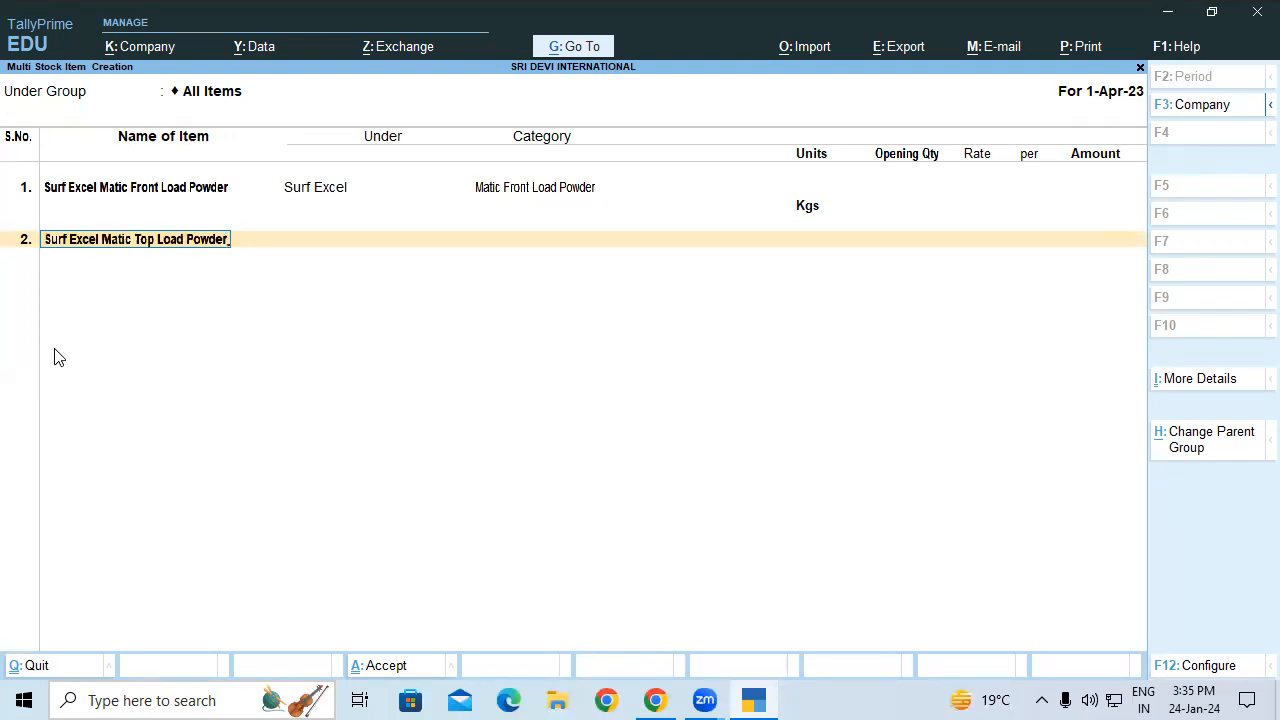
{"action": "key", "text": "Return"}
{"action": "type", "text": "Sur"}
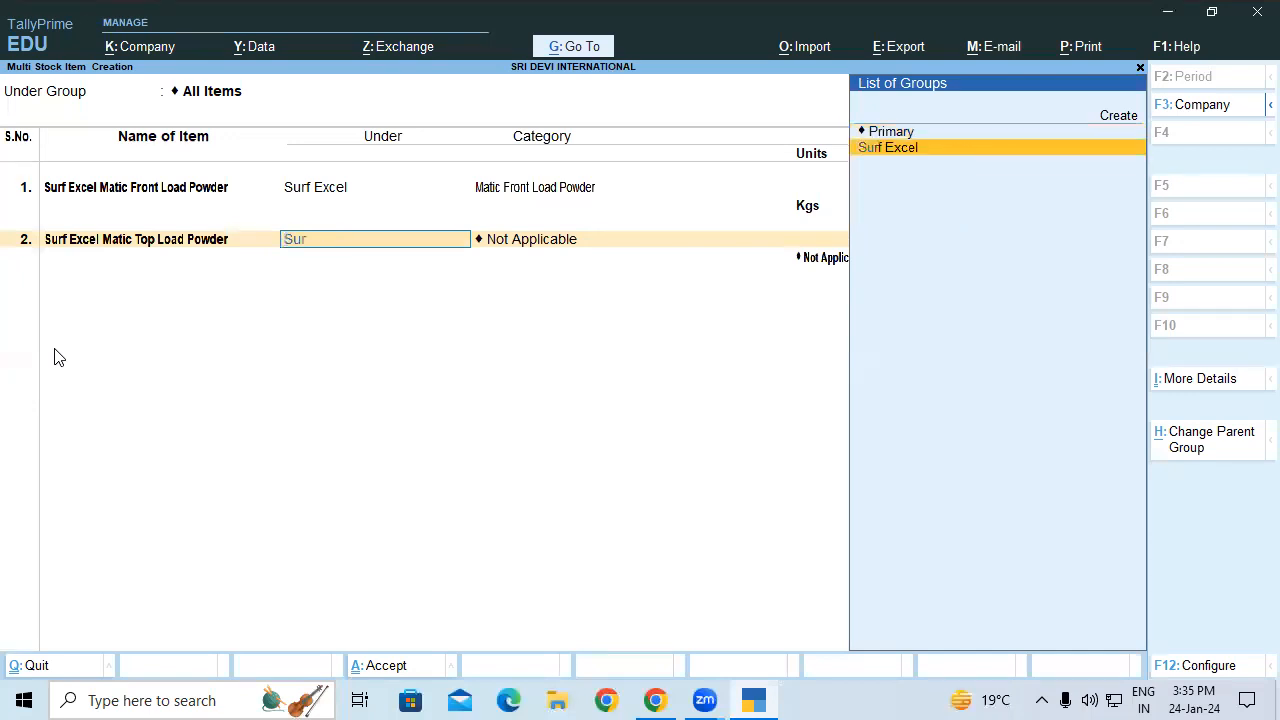
{"action": "key", "text": "Return"}
{"action": "type", "text": "Ma"}
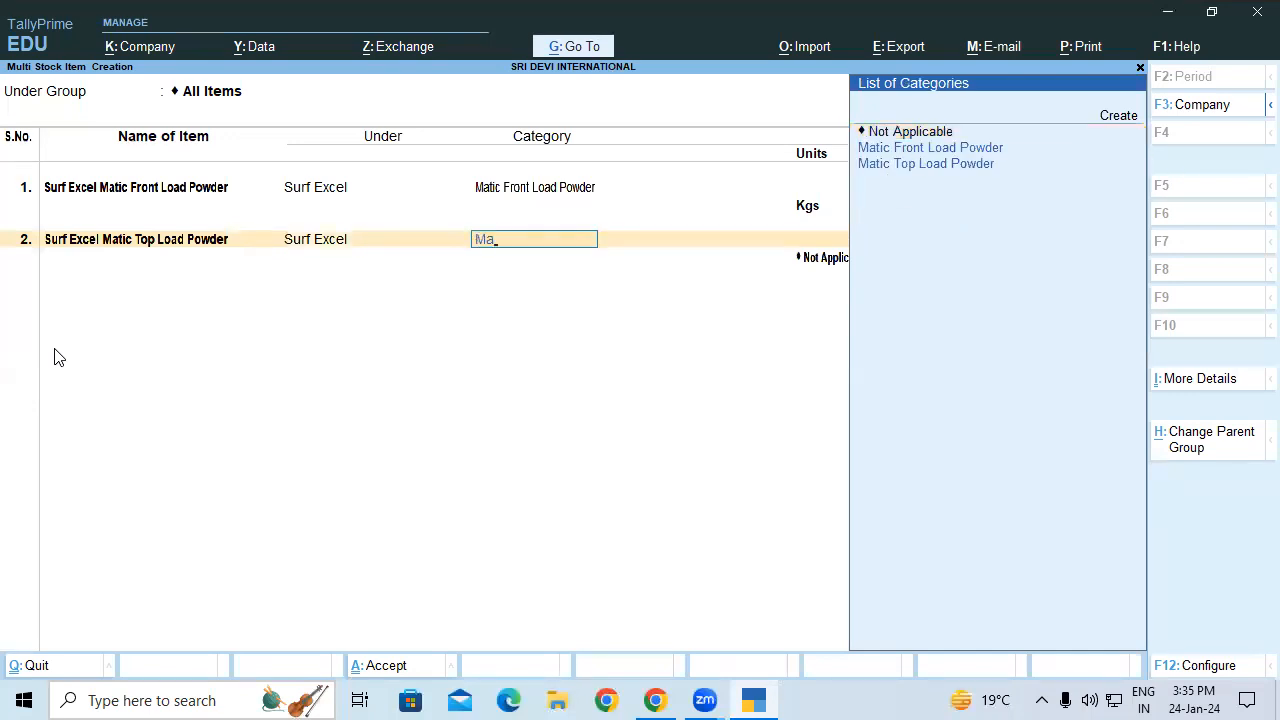
{"action": "key", "text": "Down"}
{"action": "key", "text": "Return"}
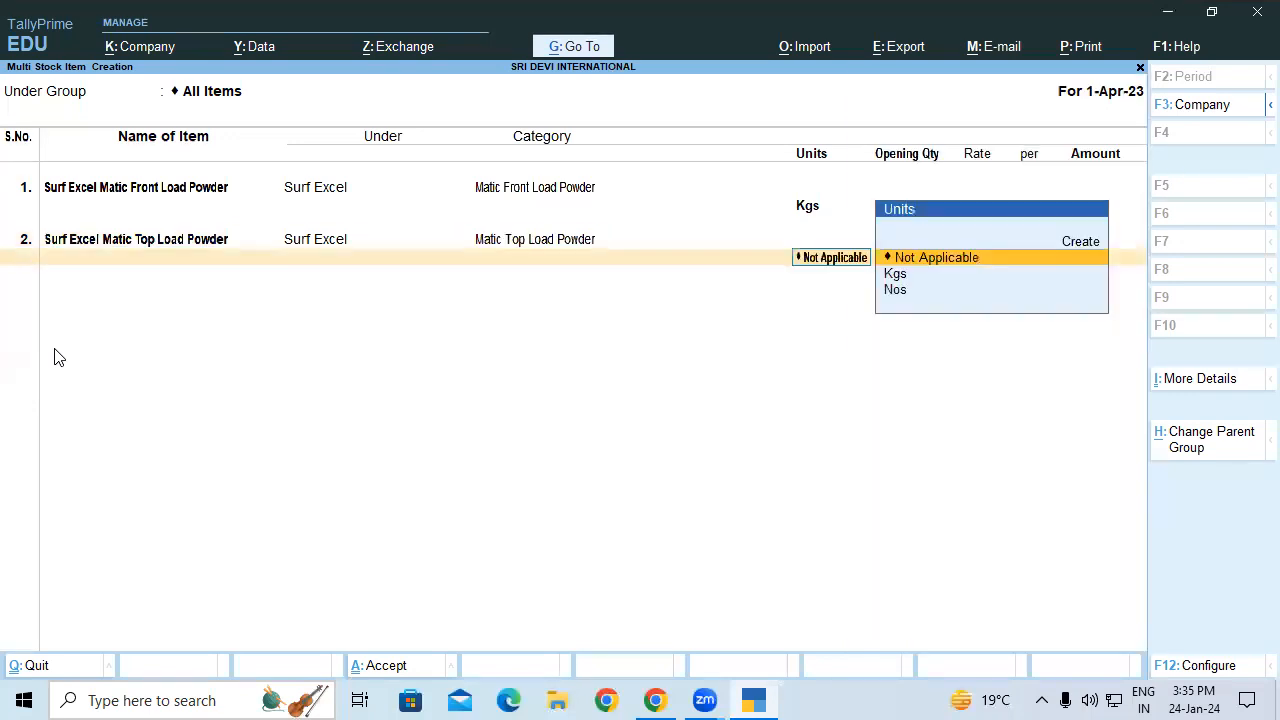
{"action": "key", "text": "Down"}
{"action": "key", "text": "Return"}
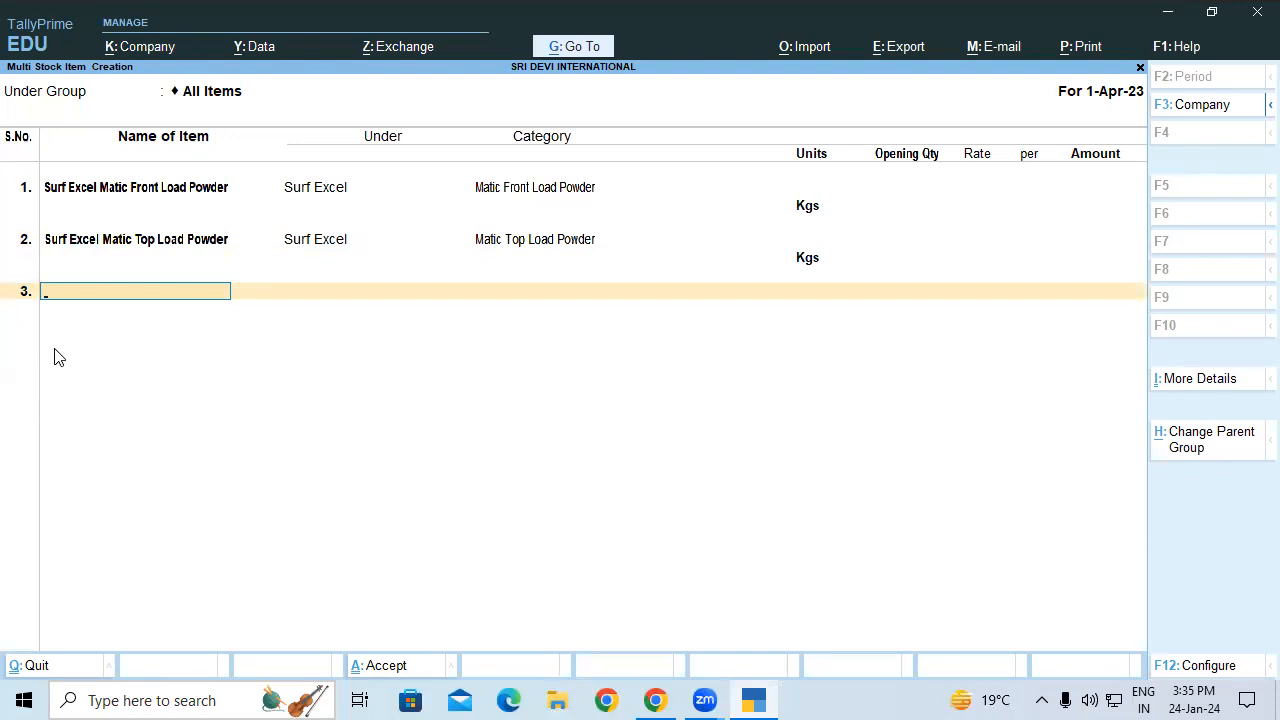
Step: Enter Ariel Matic Front Load Powder in row 3 under Ariel, category Front Load, unit Kgs
{"action": "type", "text": "Ariel Matic Front Load"}
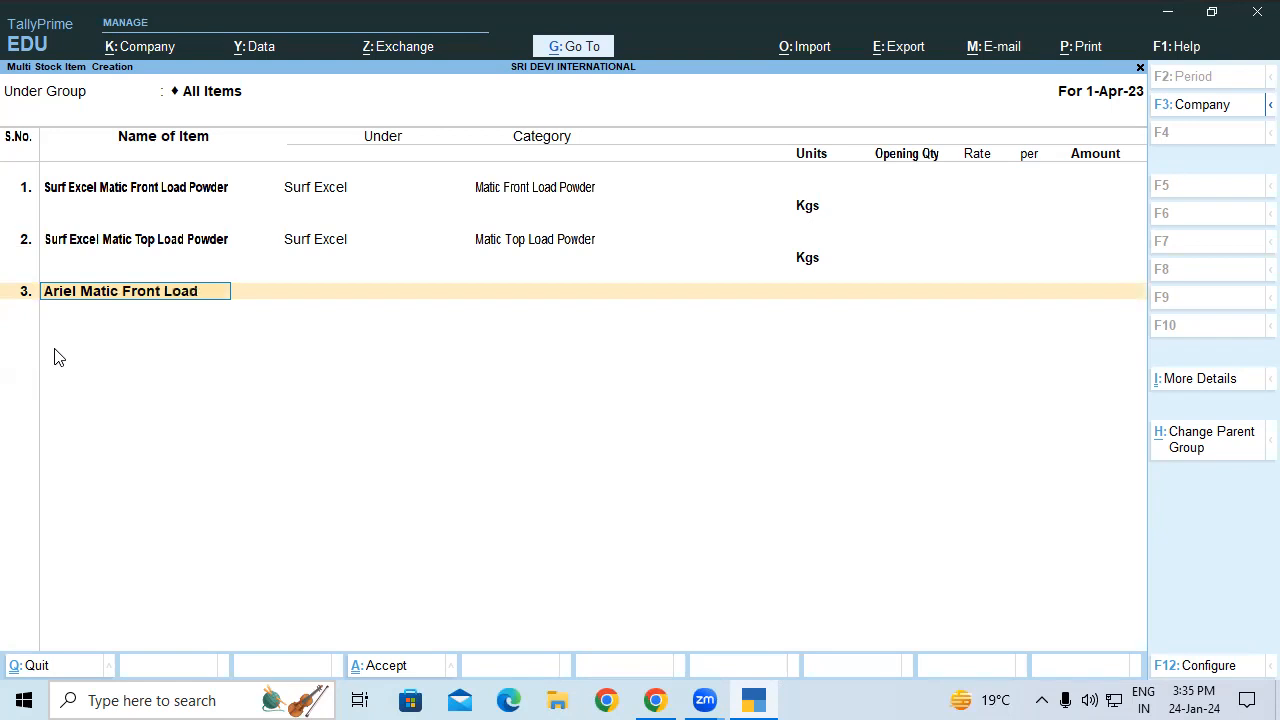
{"action": "type", "text": " Powder"}
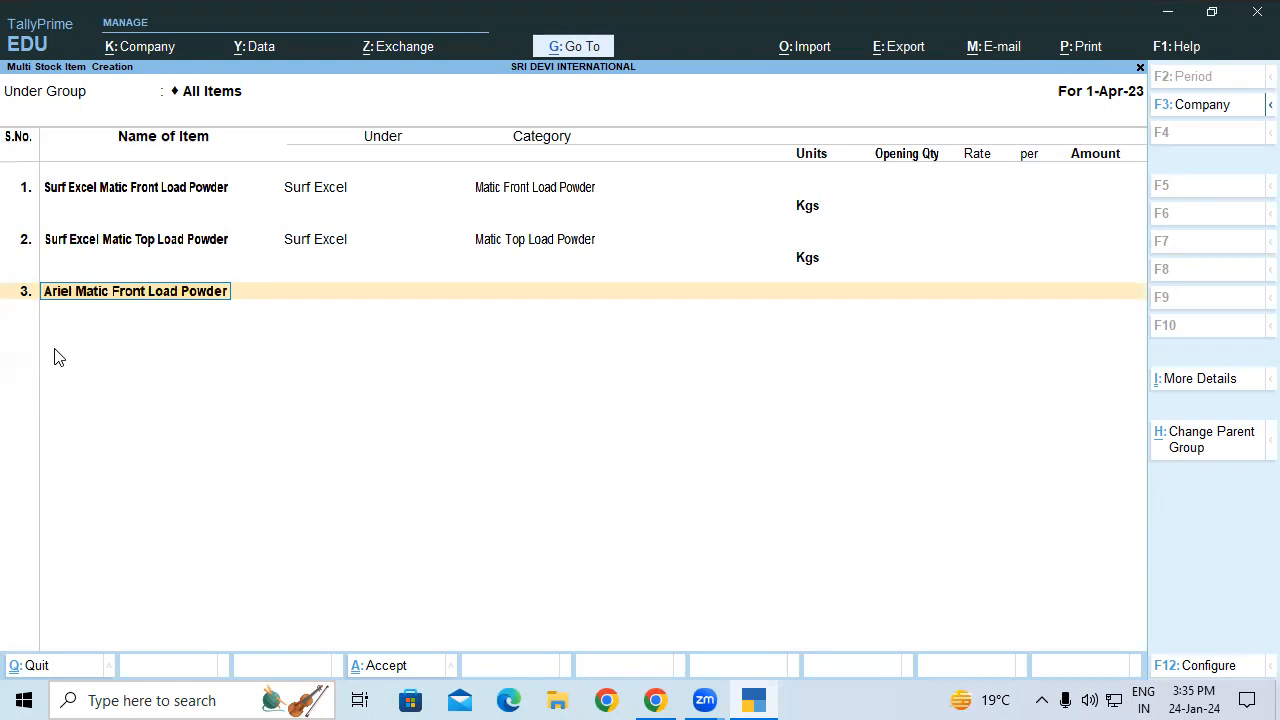
{"action": "key", "text": "Return"}
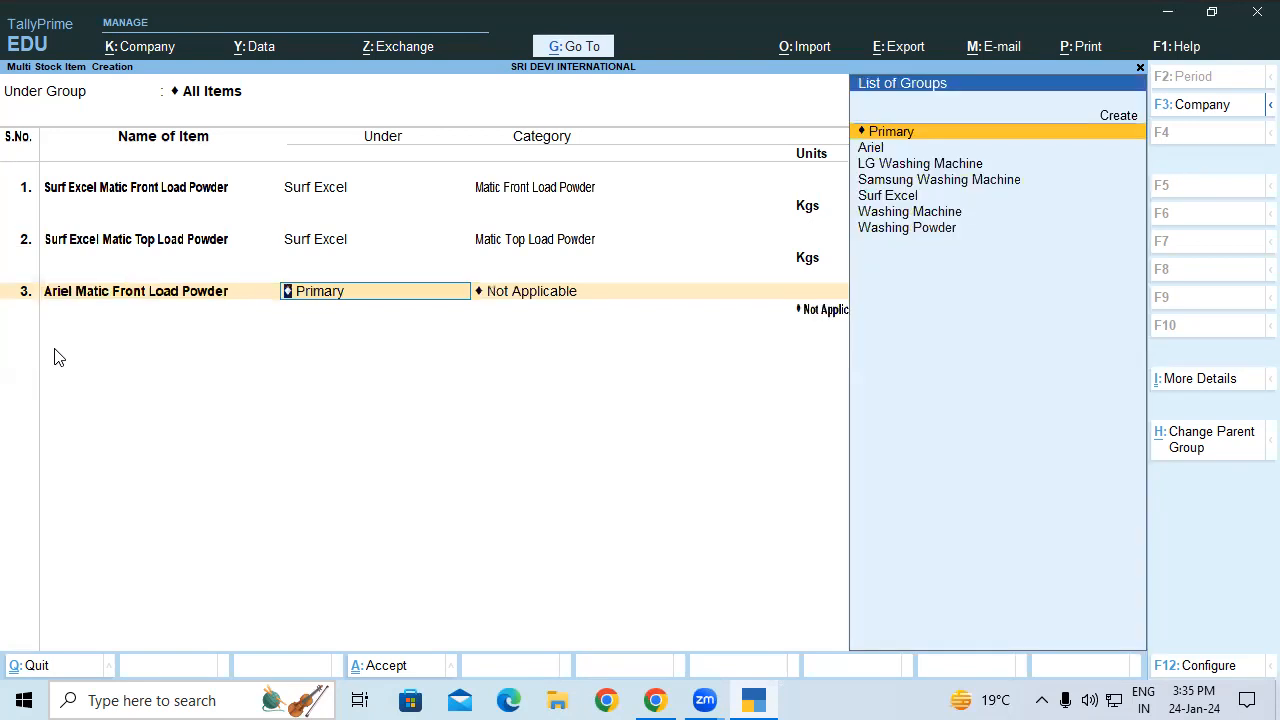
{"action": "type", "text": "Ar"}
{"action": "key", "text": "Return"}
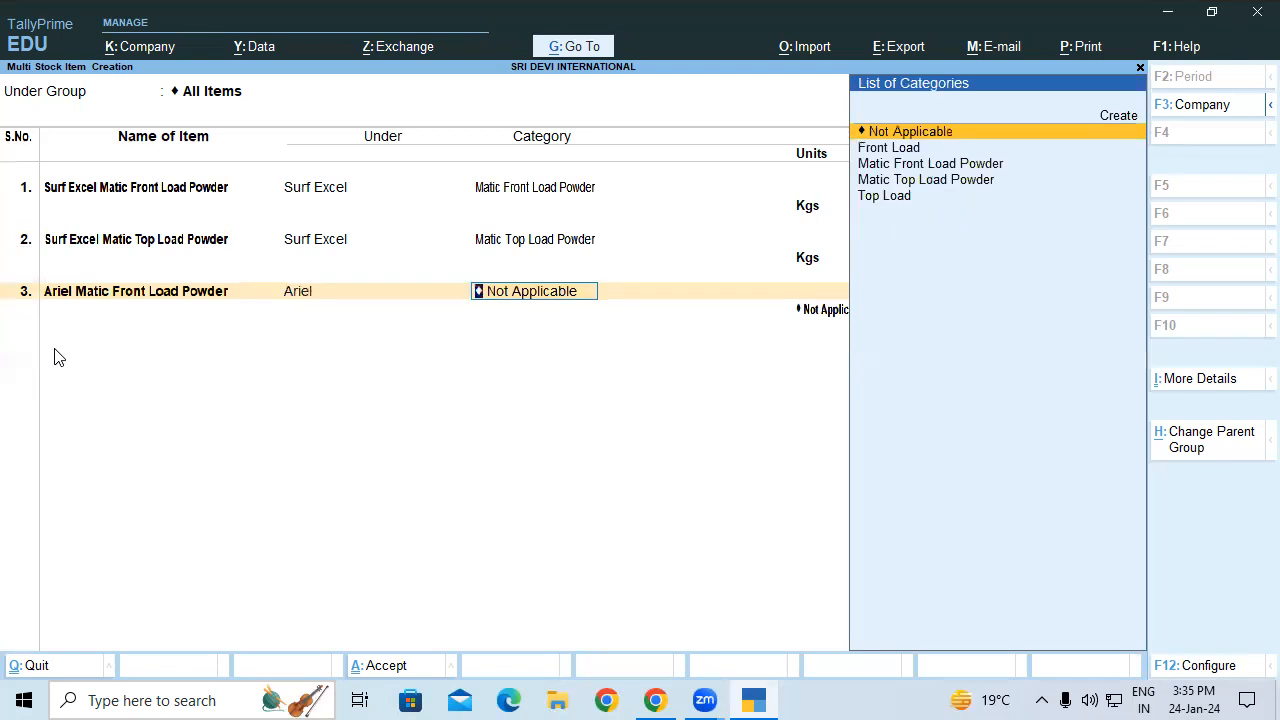
{"action": "key", "text": "Down"}
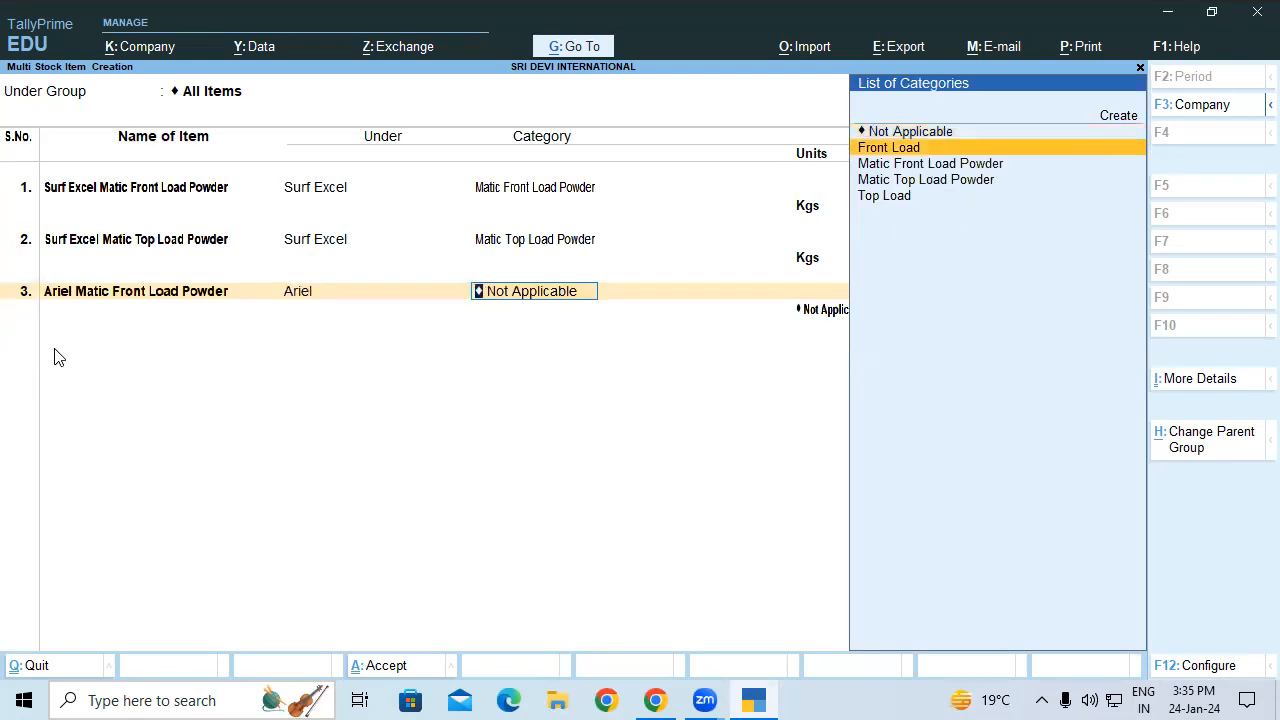
{"action": "key", "text": "Return"}
{"action": "key", "text": "Down"}
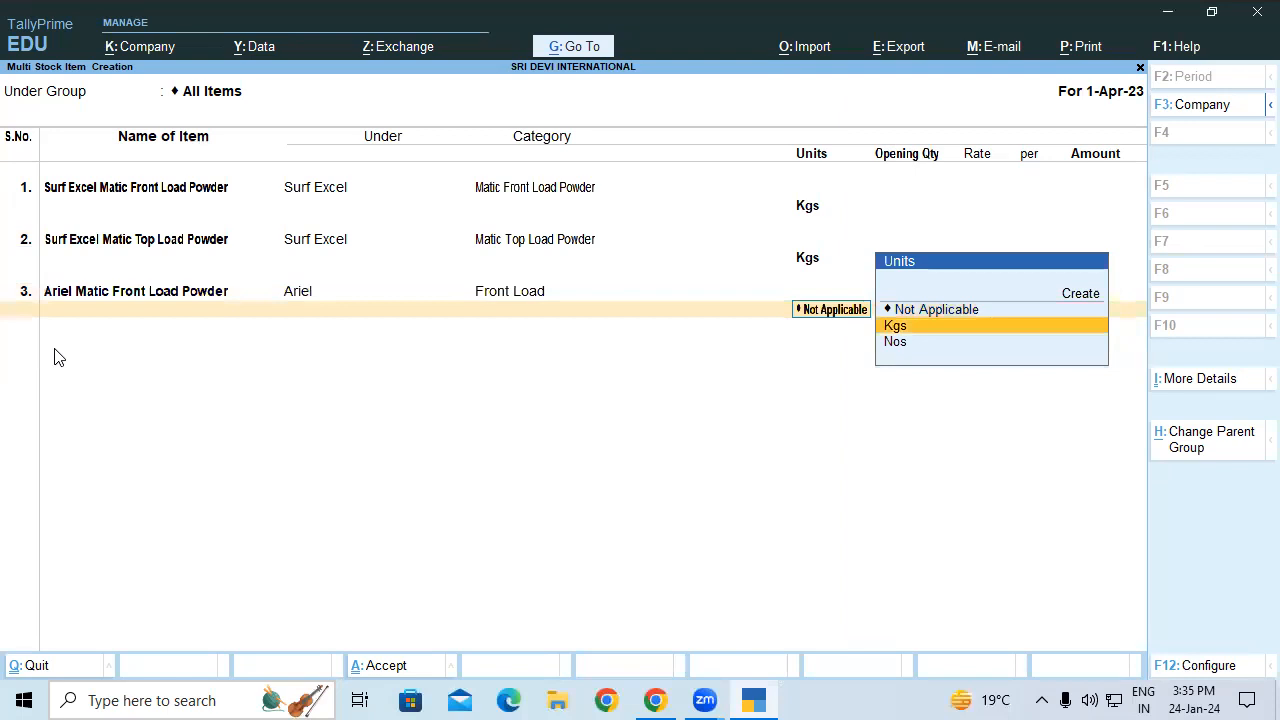
{"action": "key", "text": "Return"}
Step: Enter Ariel Matic Top Load Powder in row 4 under Ariel, category Top Load, unit Kgs
{"action": "type", "text": "A"}
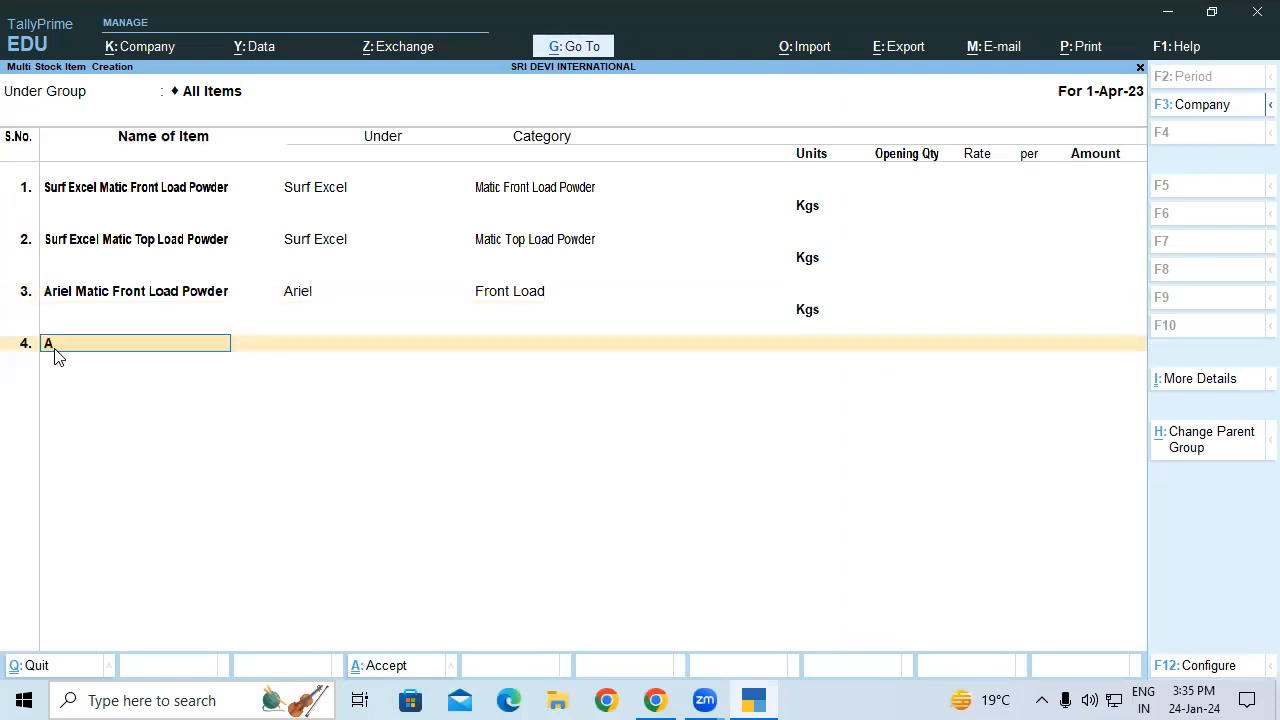
{"action": "type", "text": "riel Matic Top Load Powder"}
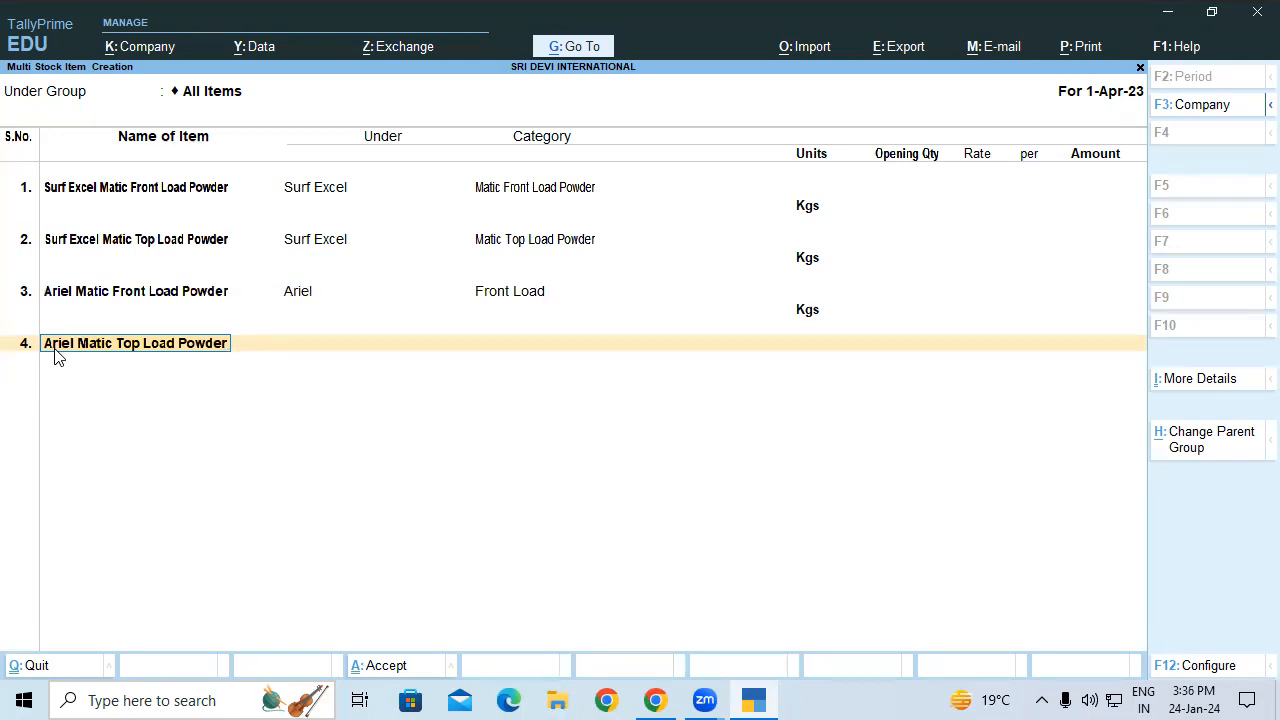
{"action": "key", "text": "Return"}
{"action": "type", "text": "A"}
{"action": "key", "text": "Return"}
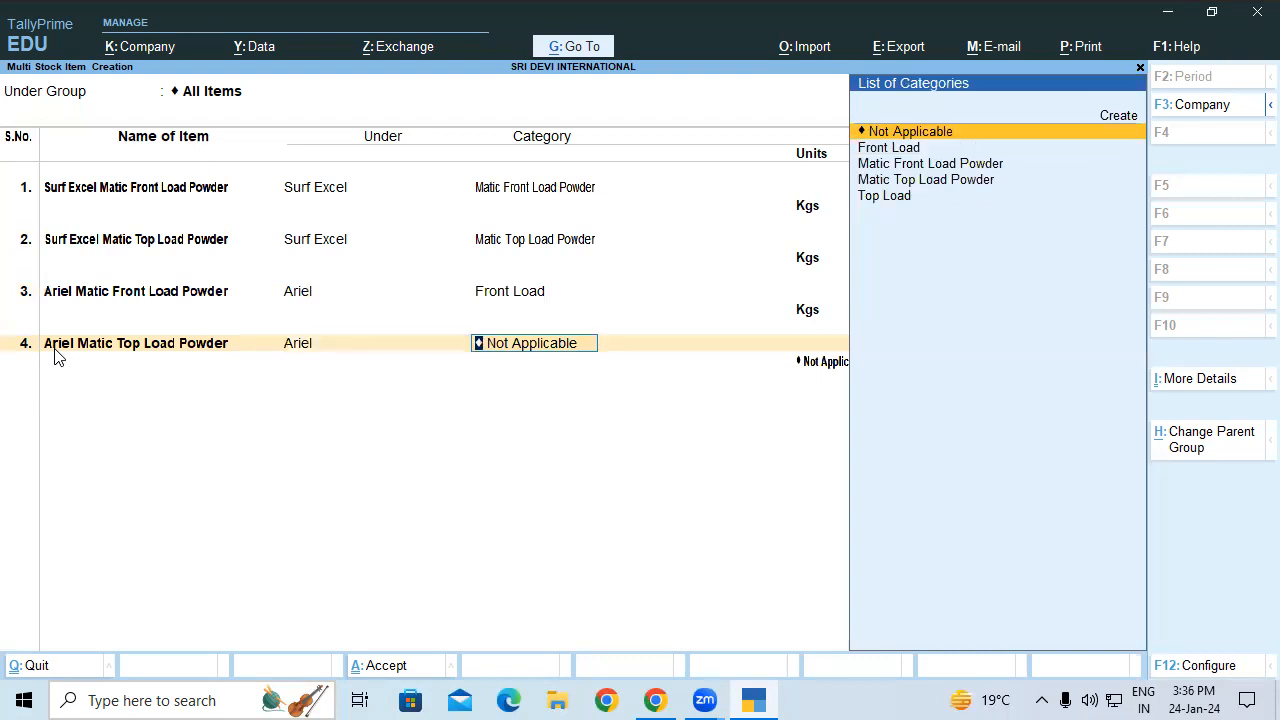
{"action": "type", "text": "T"}
{"action": "key", "text": "Return"}
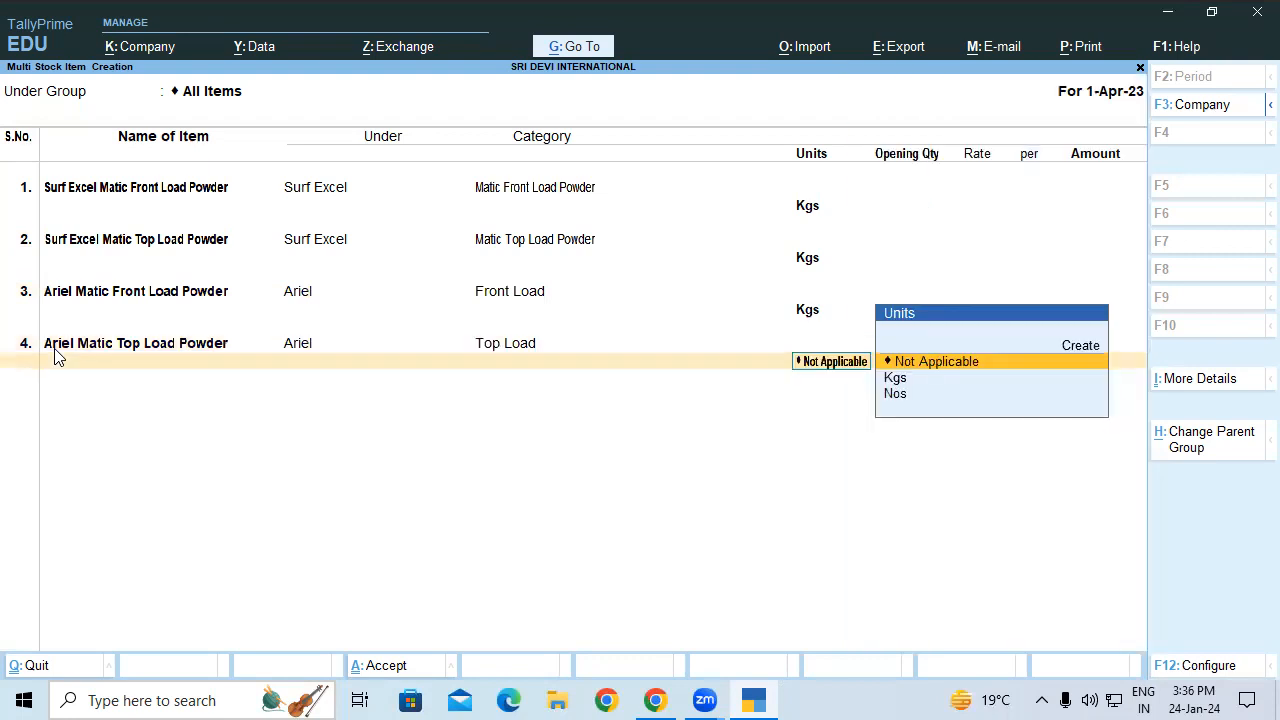
{"action": "key", "text": "Down"}
{"action": "key", "text": "Return"}
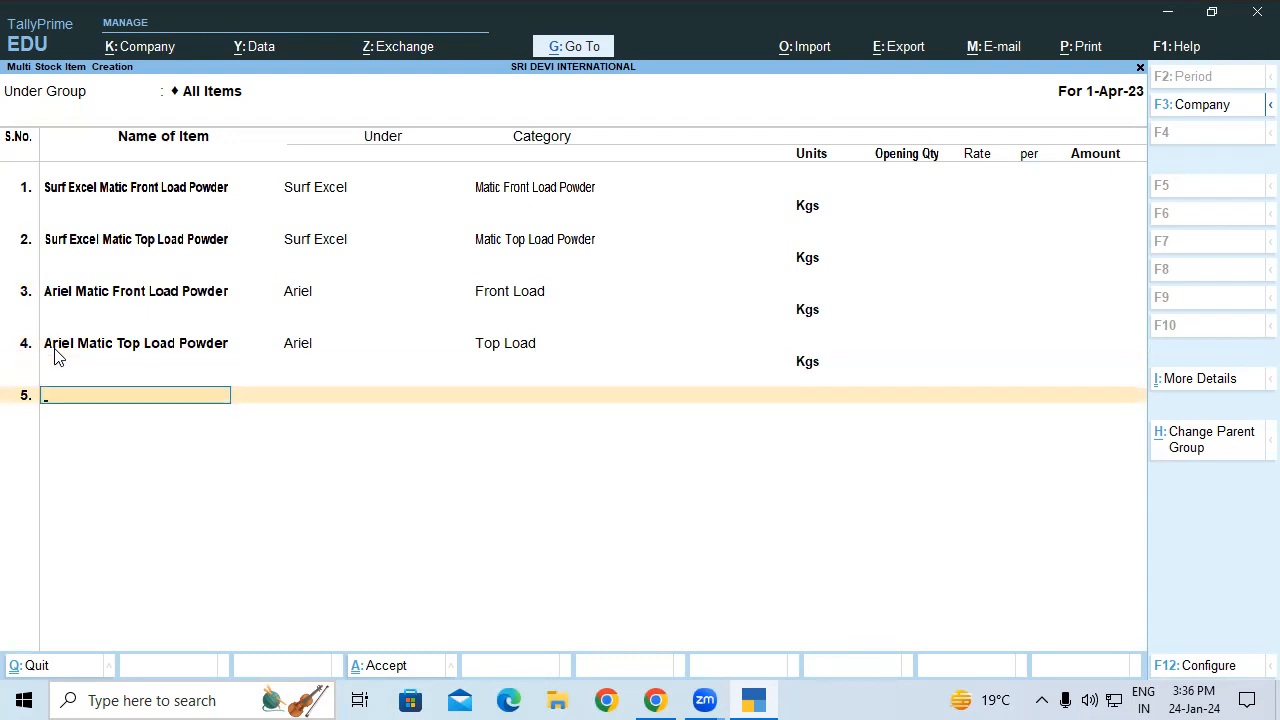
Step: Save the four new washing powder stock items
{"action": "key", "text": "Return"}
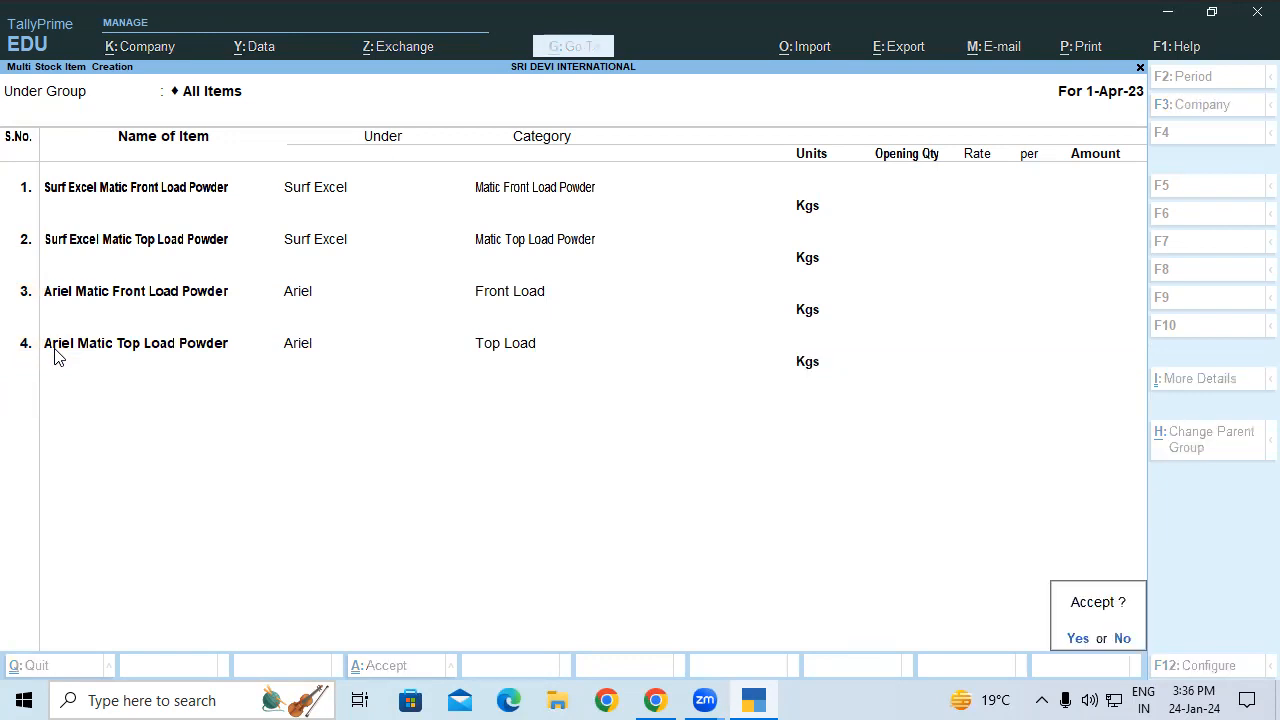
{"action": "key", "text": "Return"}
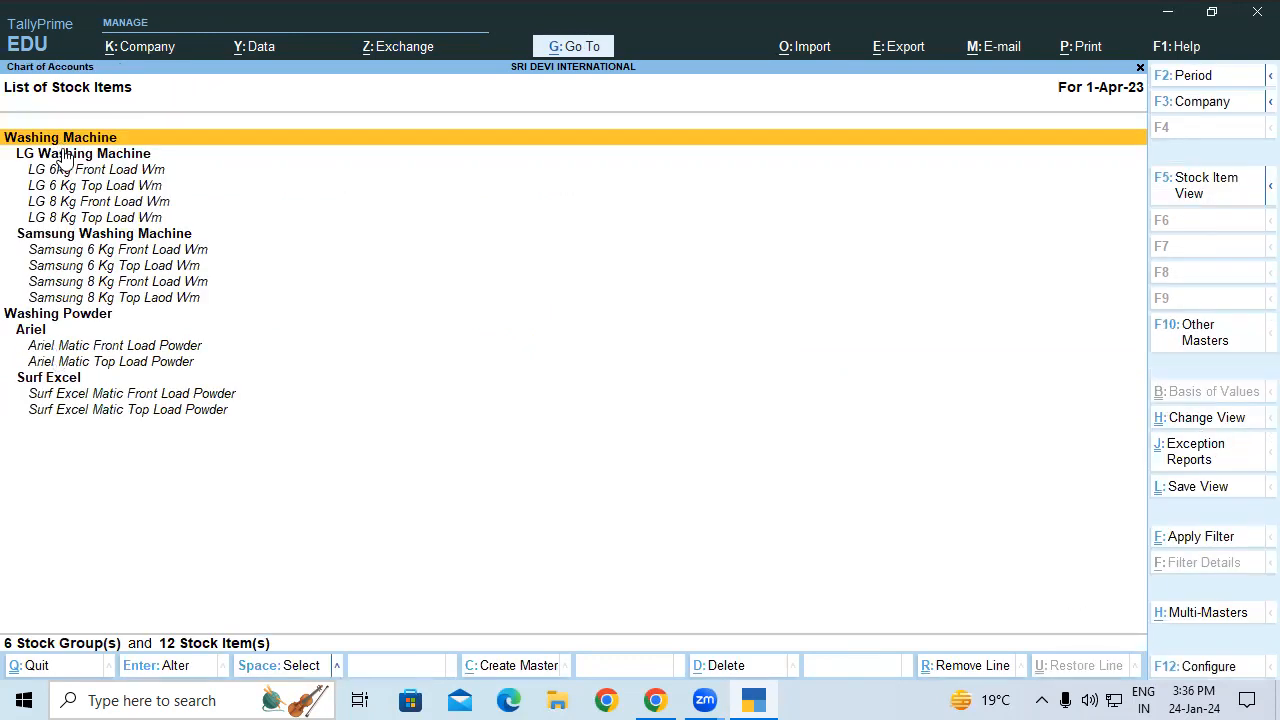
{"action": "key", "text": "Down"}
Step: Review the LG, Samsung, Washing Powder, Ariel and Surf Excel groups, then return to the course document
{"action": "left_click", "coordinate": [60, 238]}
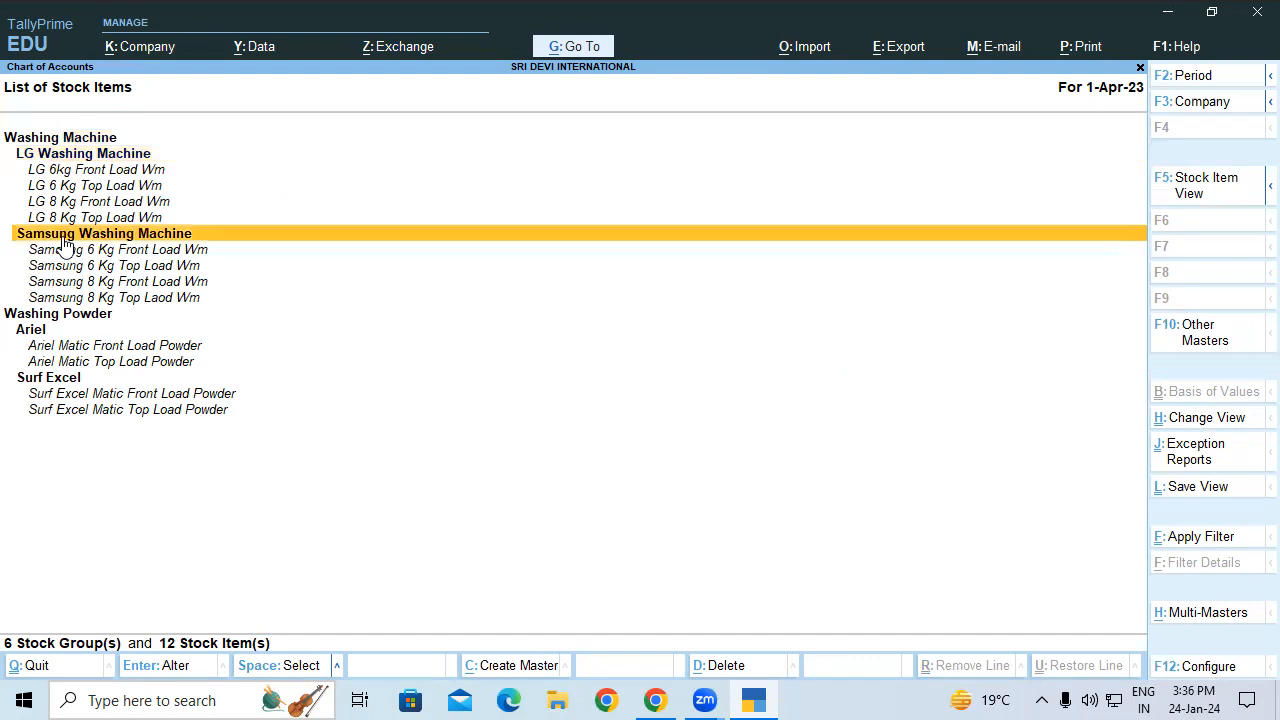
{"action": "left_click", "coordinate": [60, 159]}
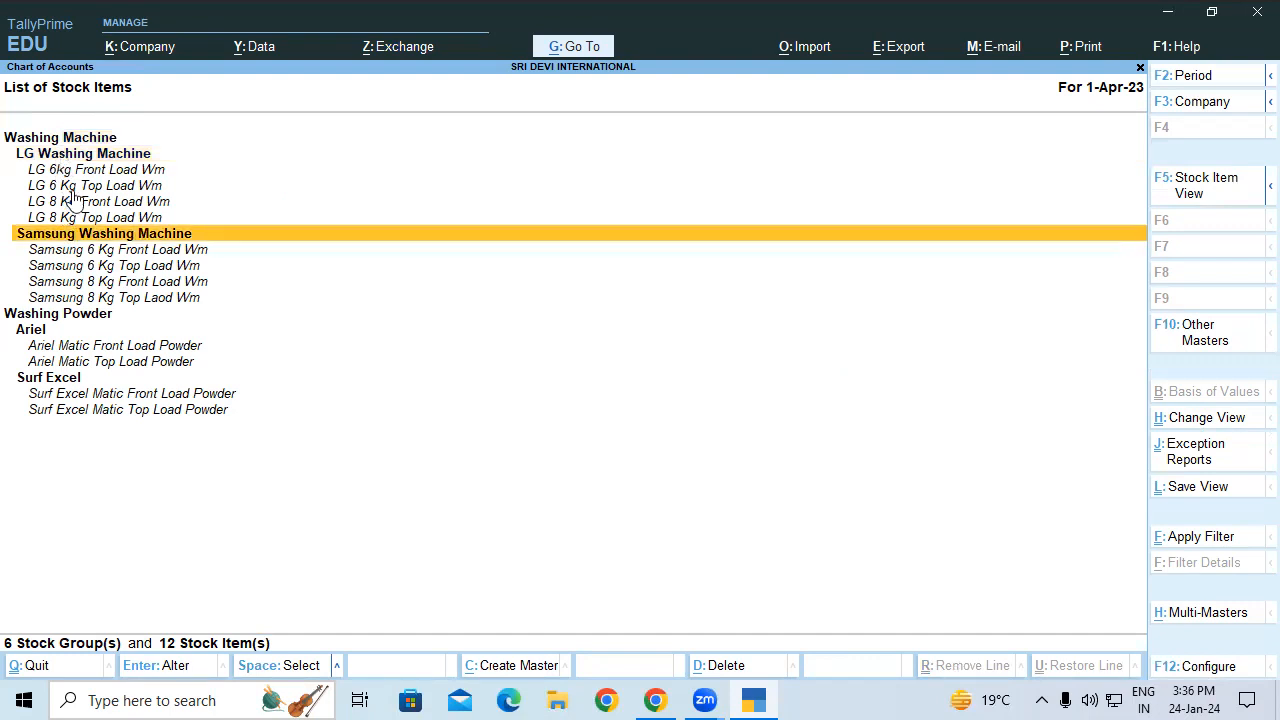
{"action": "left_click", "coordinate": [82, 240]}
{"action": "left_click", "coordinate": [88, 314]}
{"action": "left_click", "coordinate": [28, 332]}
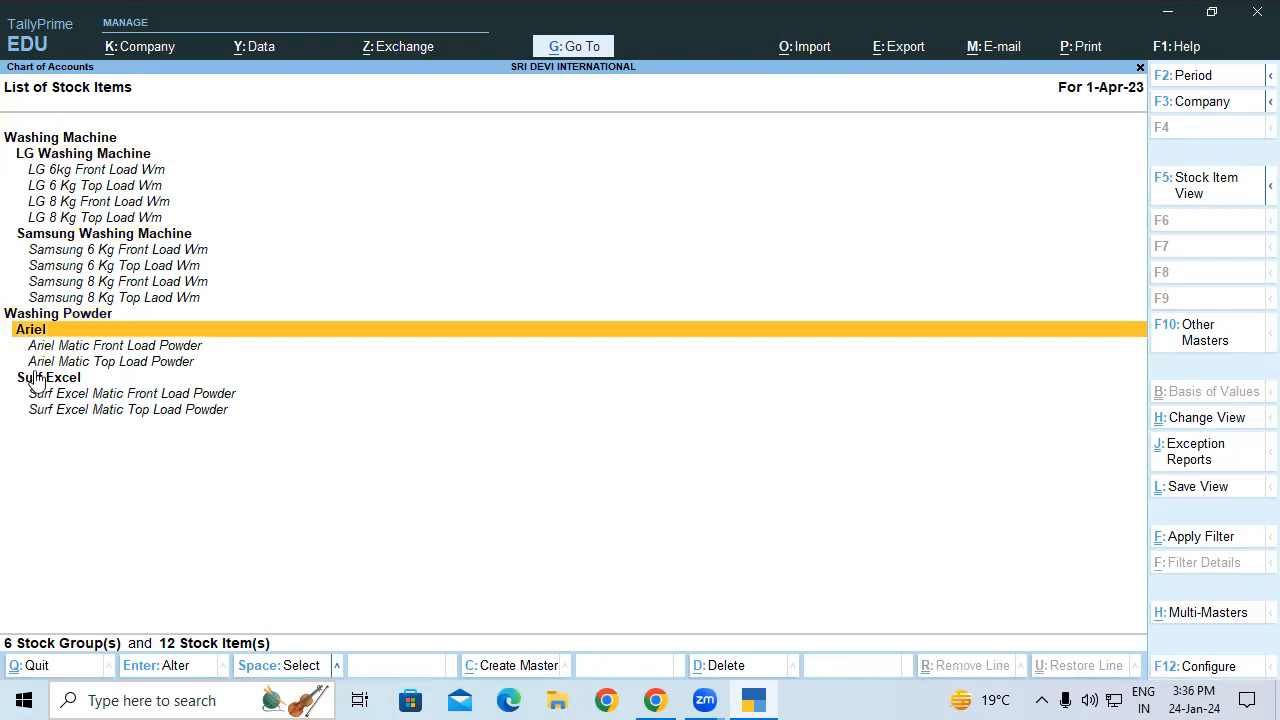
{"action": "left_click", "coordinate": [38, 378]}
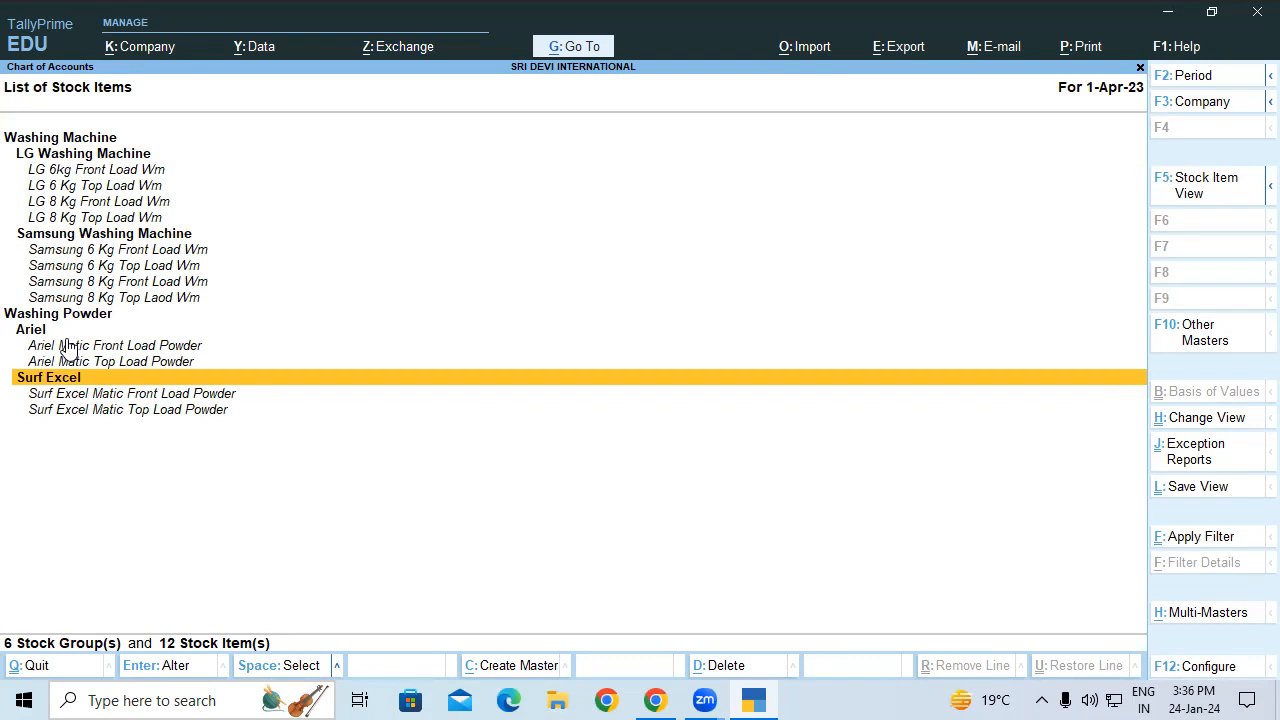
{"action": "key", "text": "Escape"}
{"action": "key", "text": "Escape"}
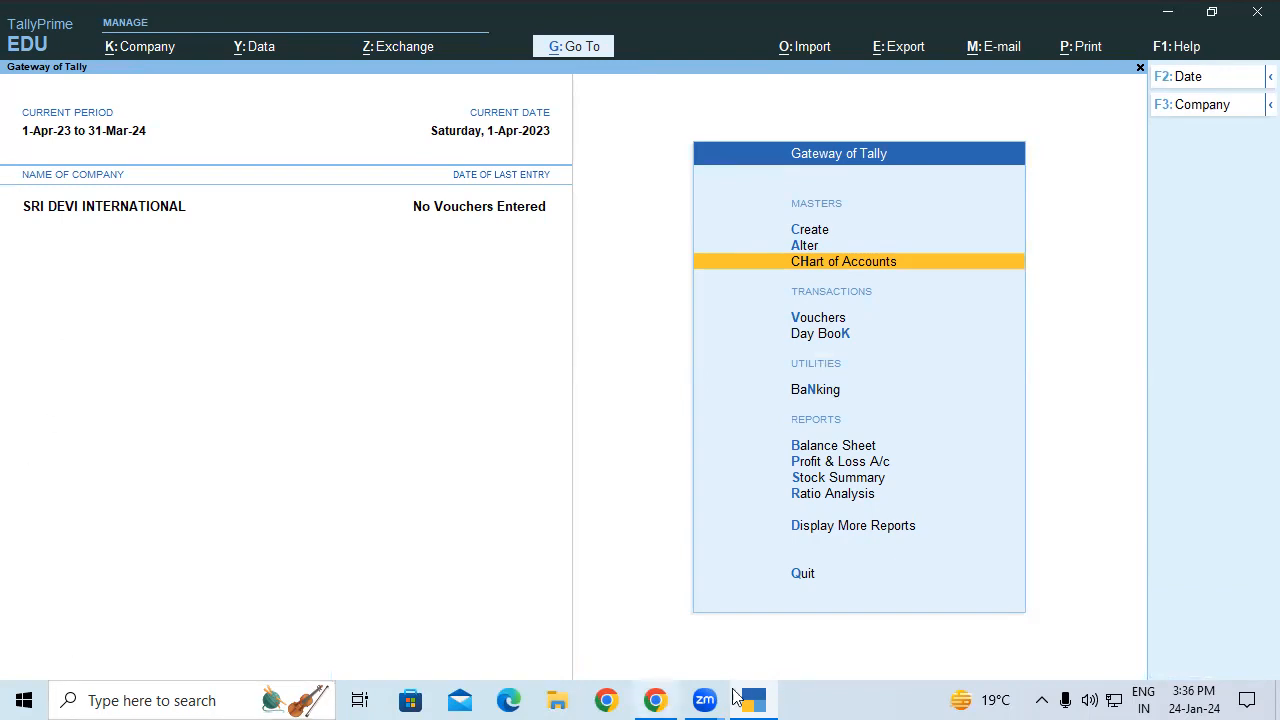
{"action": "left_click", "coordinate": [657, 699]}
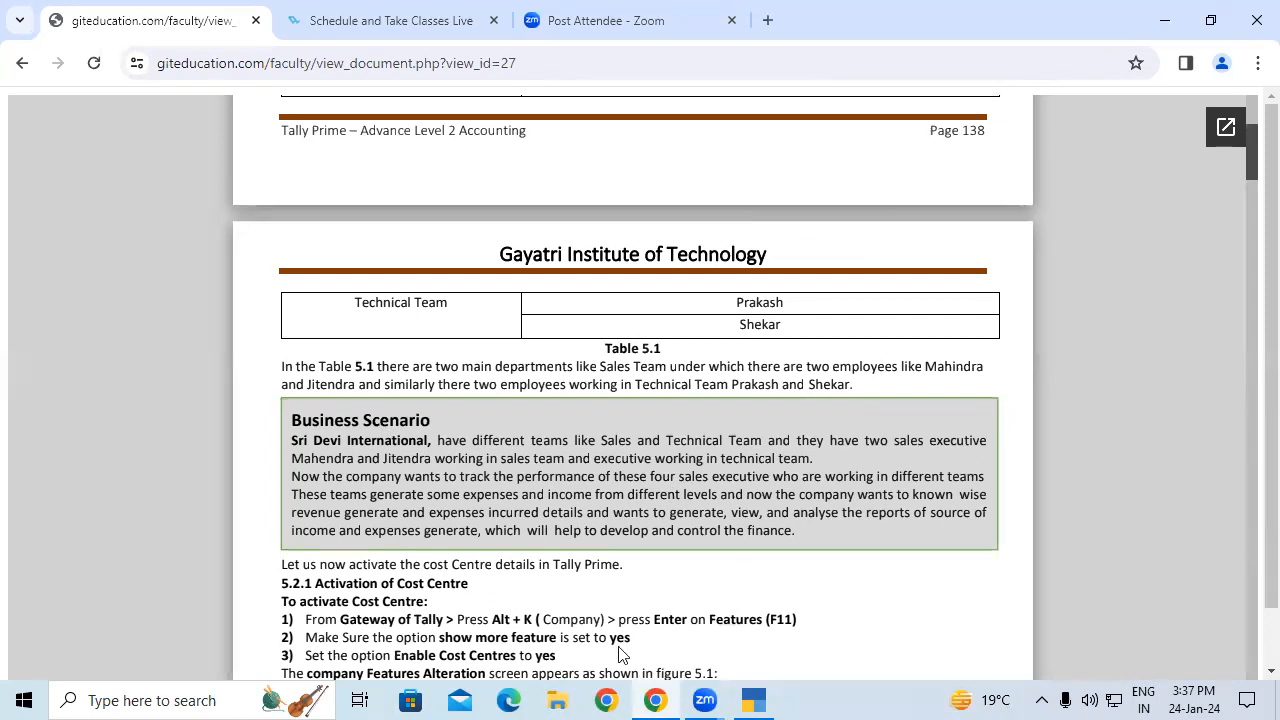
Step: Scroll the Tally Prime guide to page 139, Illustration 1: Creation of Cost Centres
{"action": "left_click_drag", "start_coordinate": [1251, 168], "coordinate": [1251, 192]}
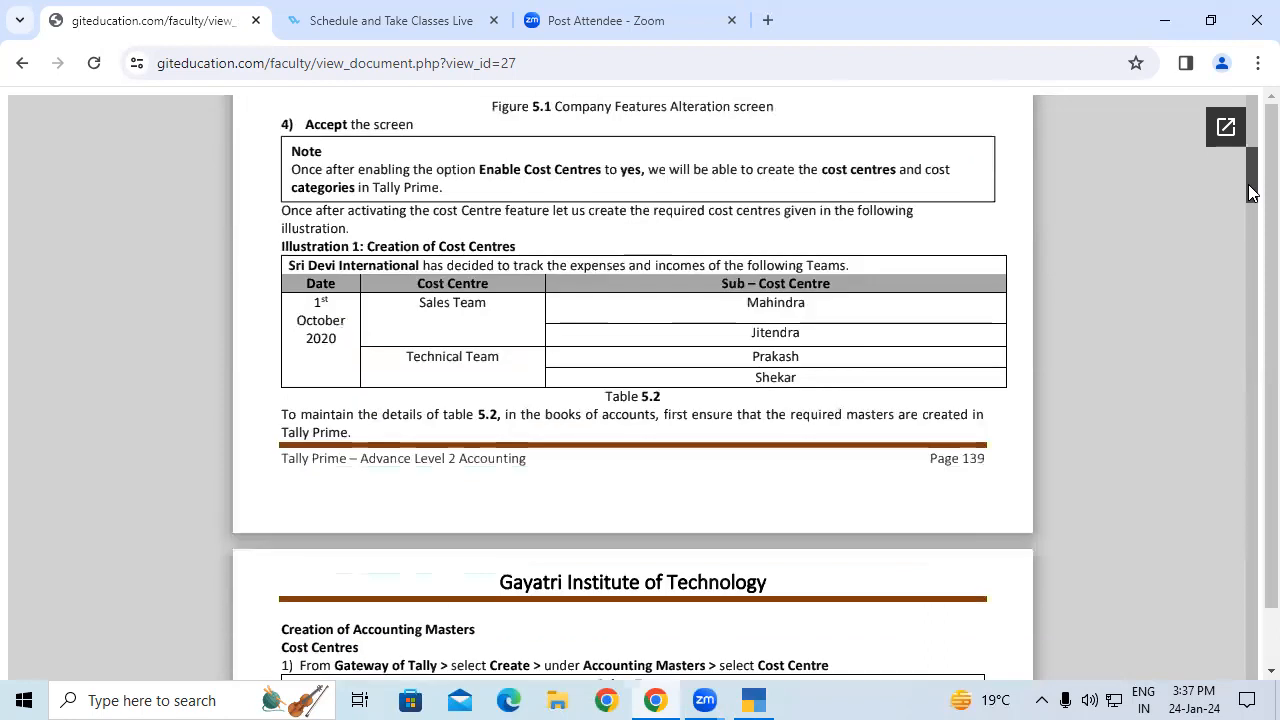